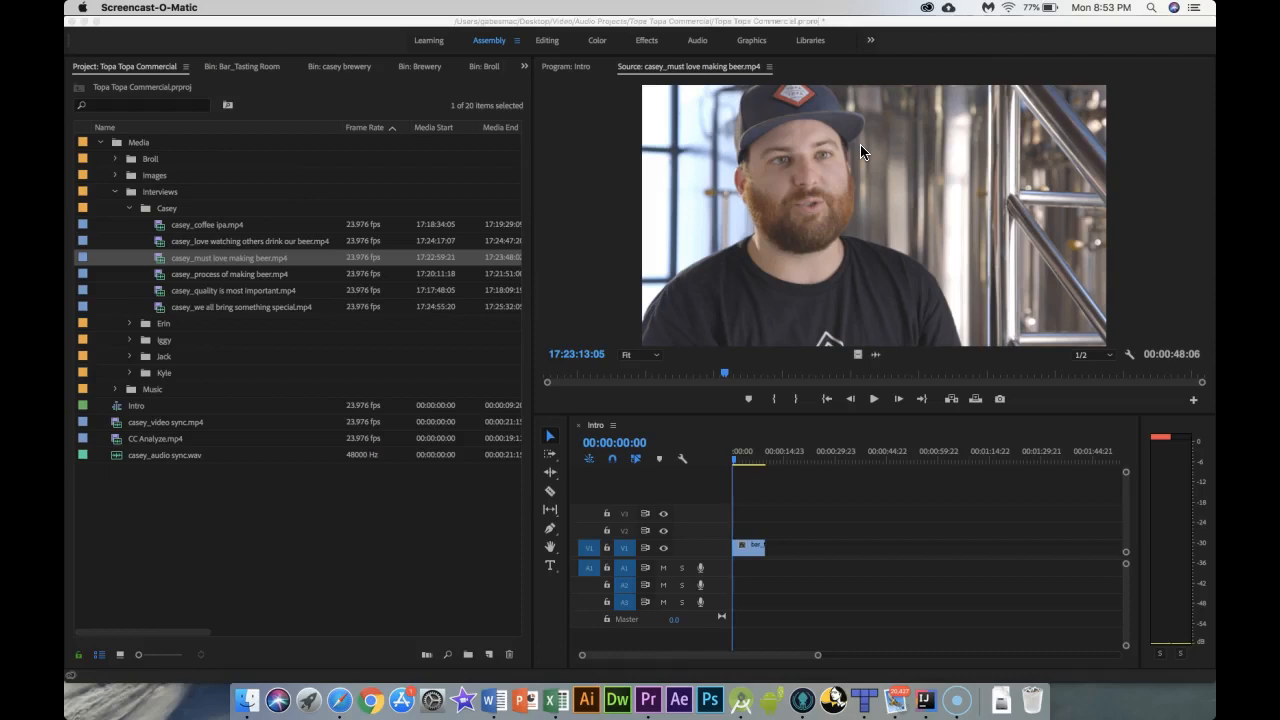
Step: Preview the interview clip from its beginning in the source monitor
click(726, 375)
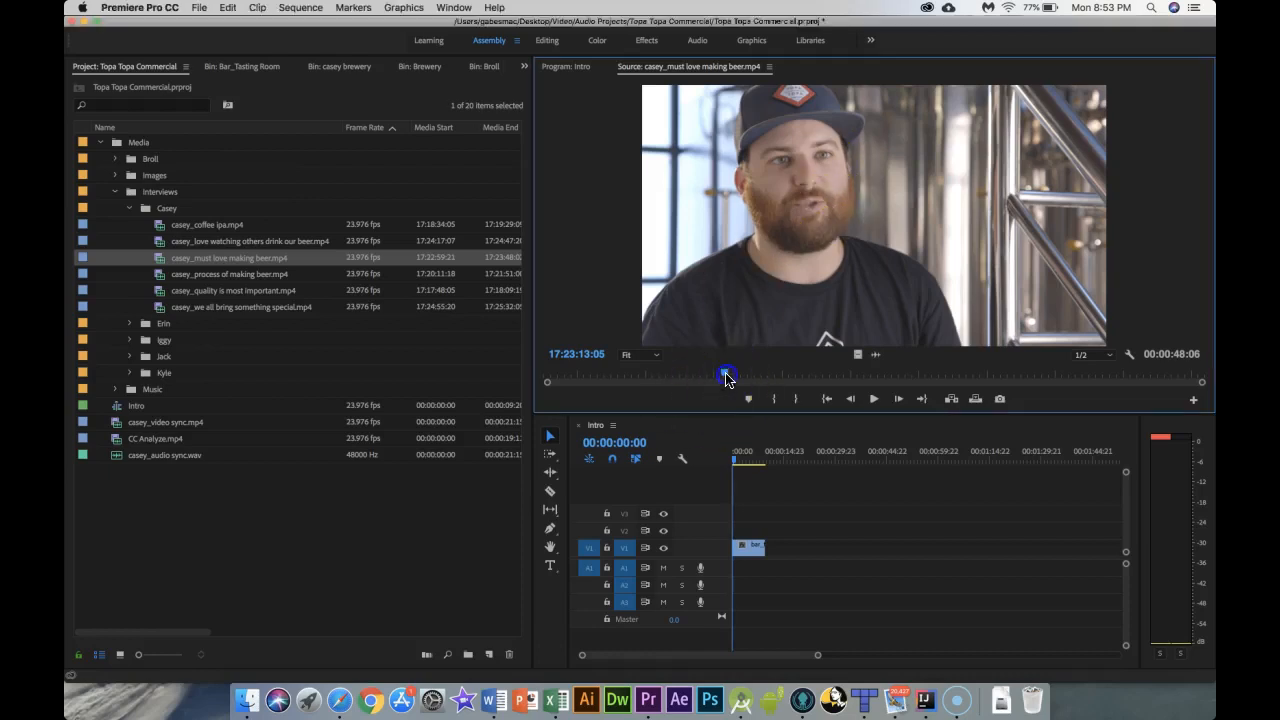
drag(726, 373, 558, 375)
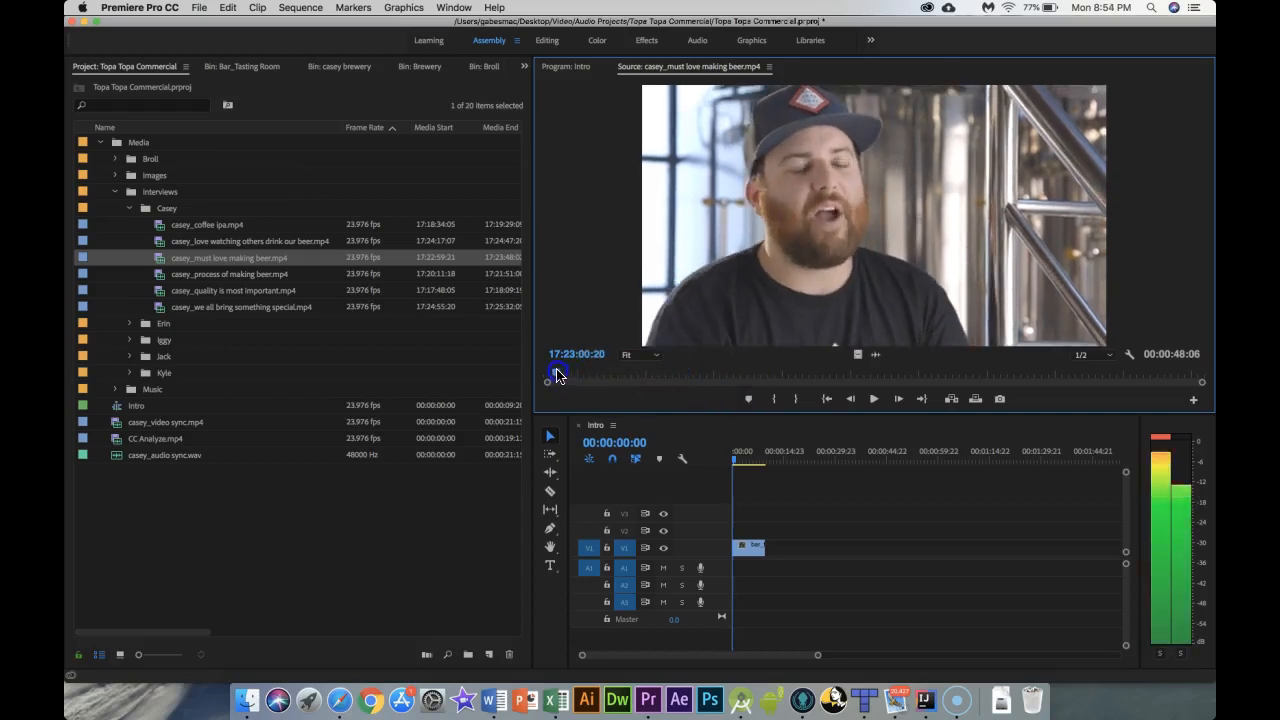
click(873, 400)
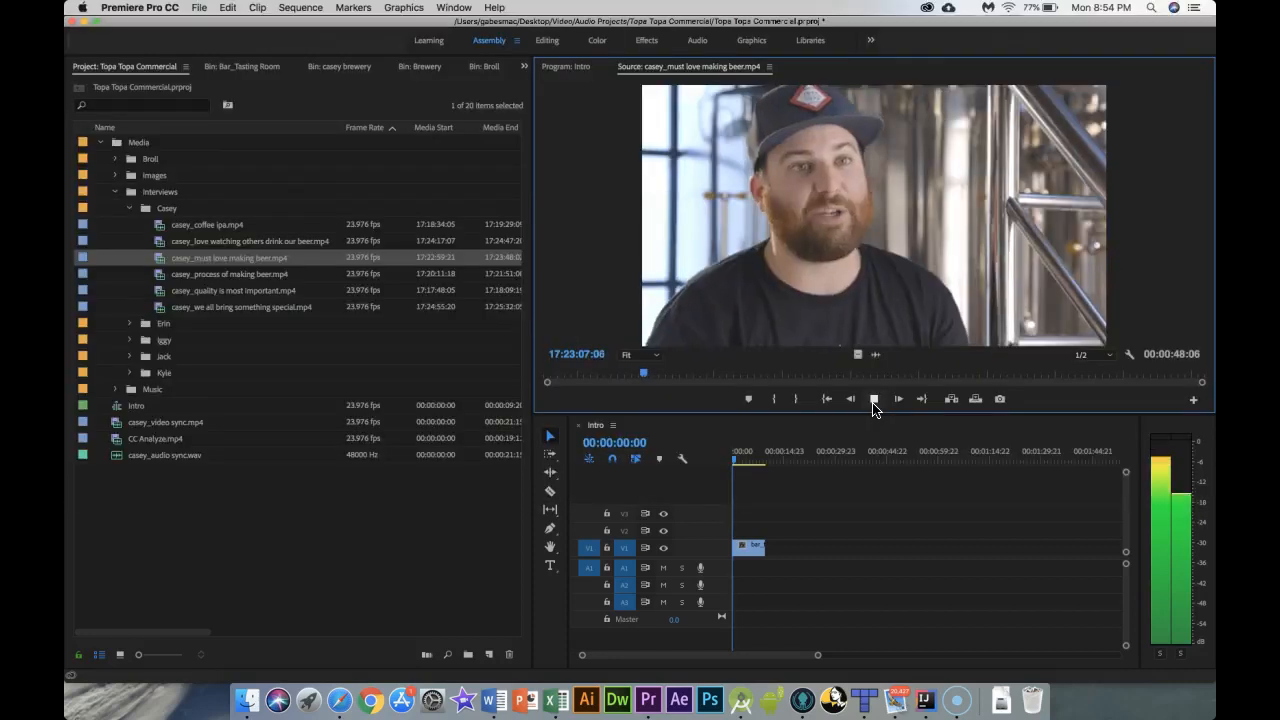
click(873, 402)
Step: Insert the casey_must love making beer.mp4 clip at the start of the Intro sequence on the track above the existing clip
drag(849, 323, 777, 539)
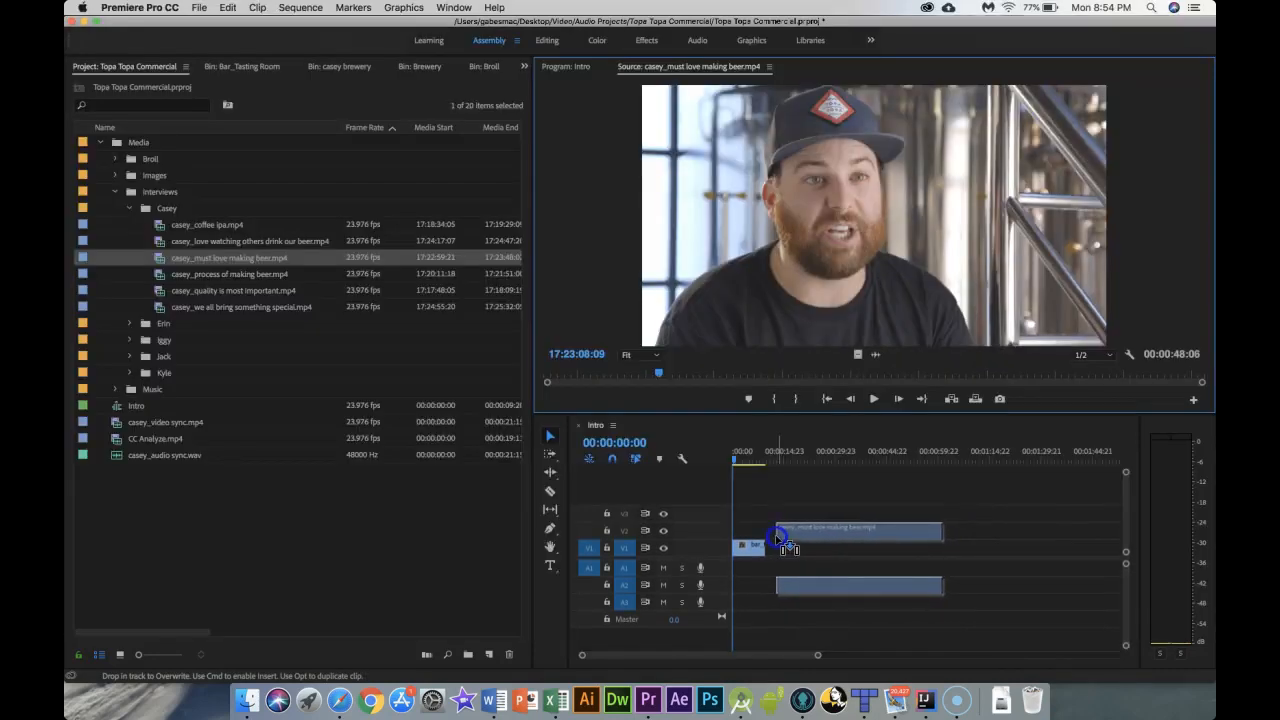
drag(777, 539, 738, 528)
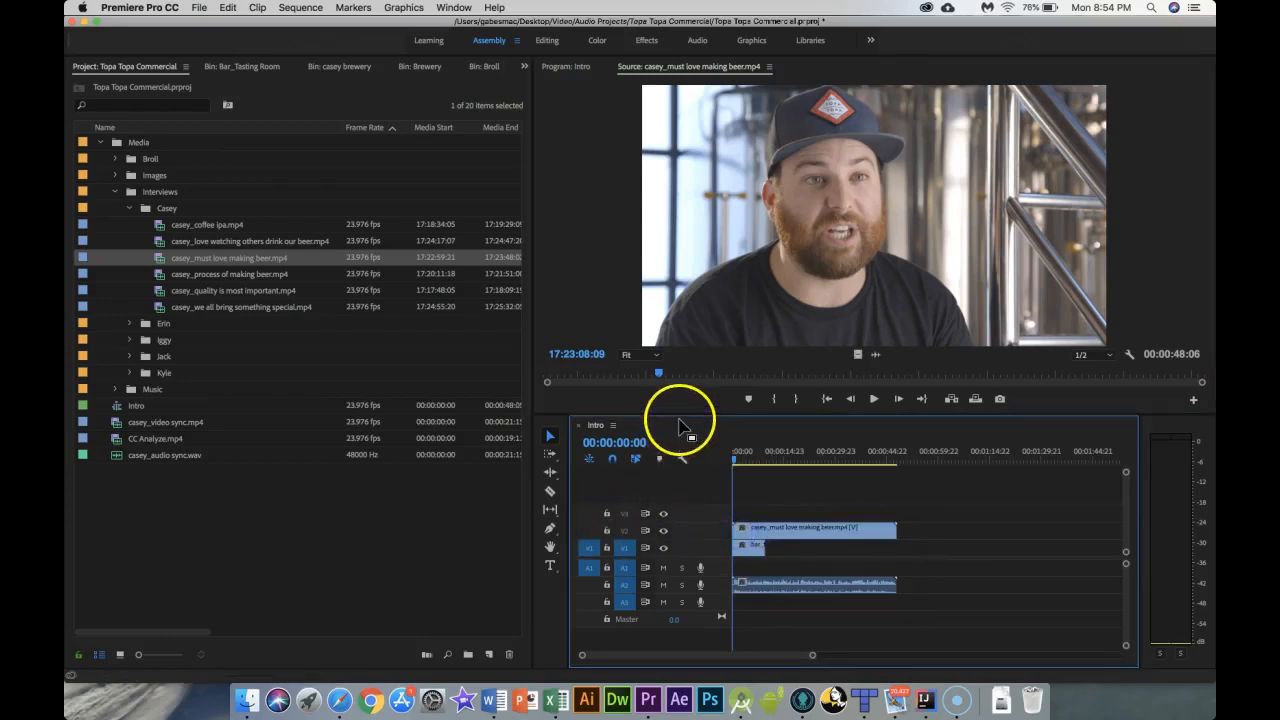
Step: Lock and then unlock video track V1 in the maximized timeline
key(grave)
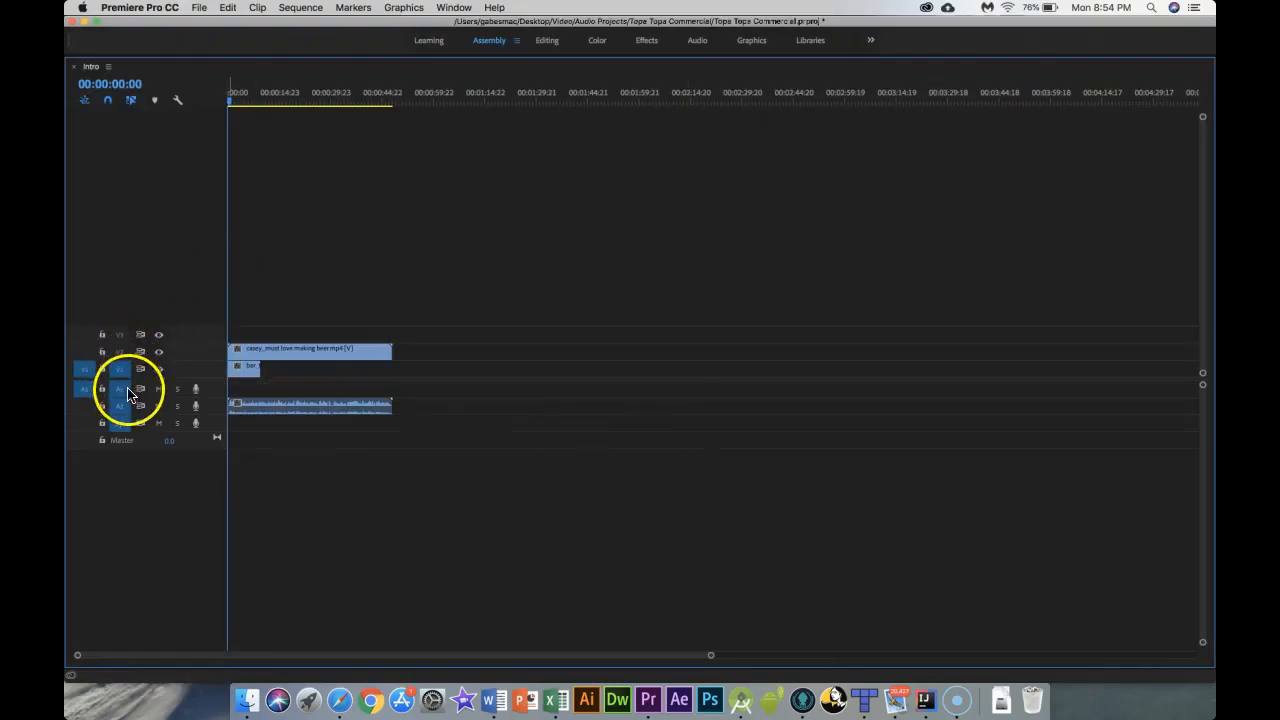
click(129, 493)
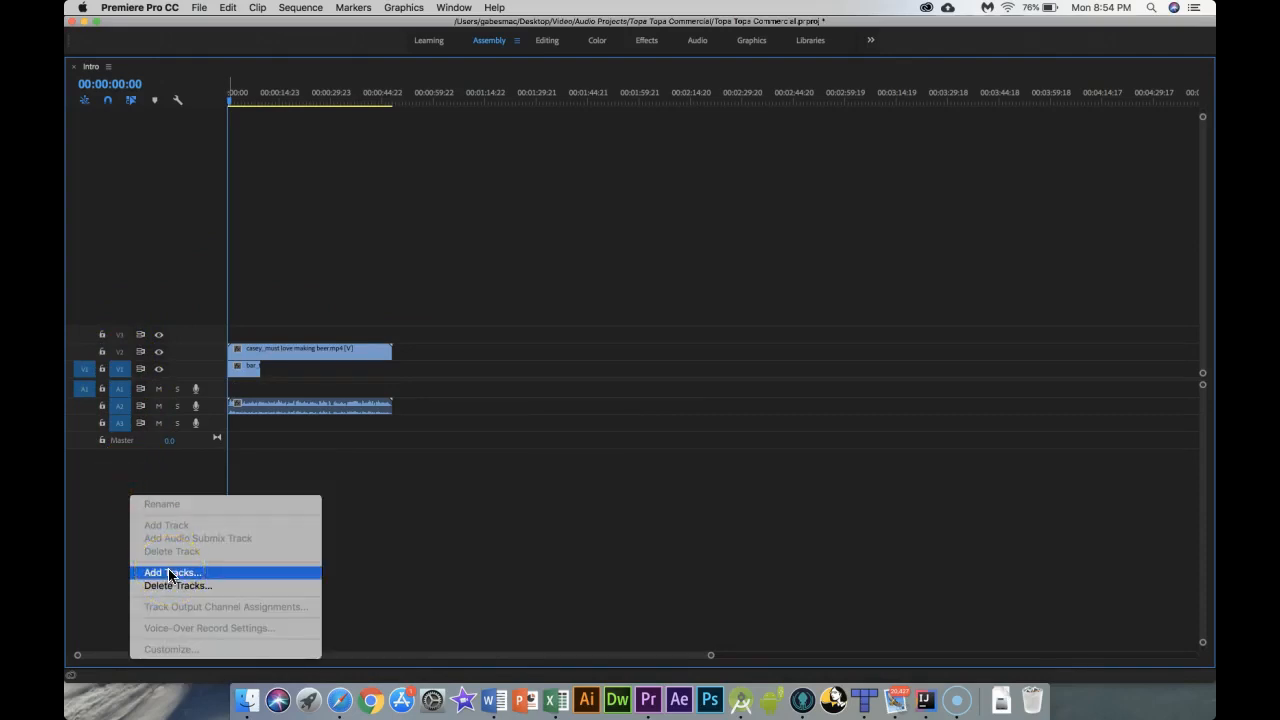
click(88, 516)
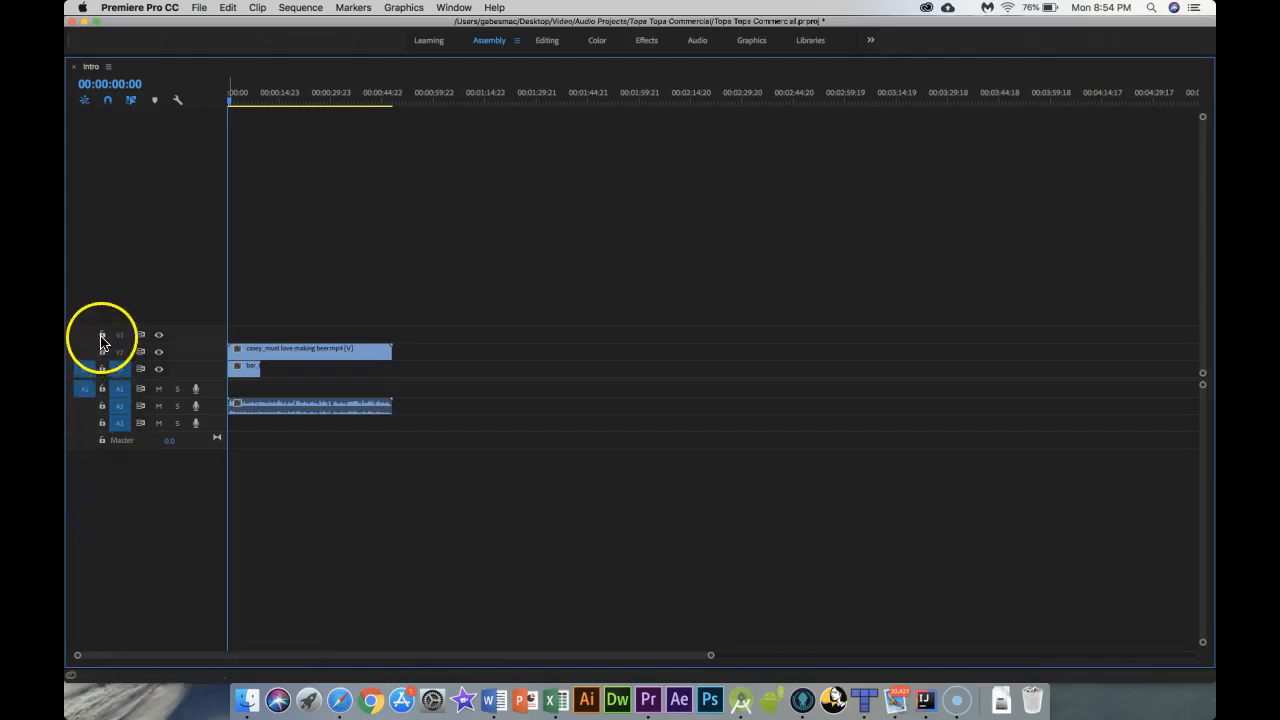
click(101, 369)
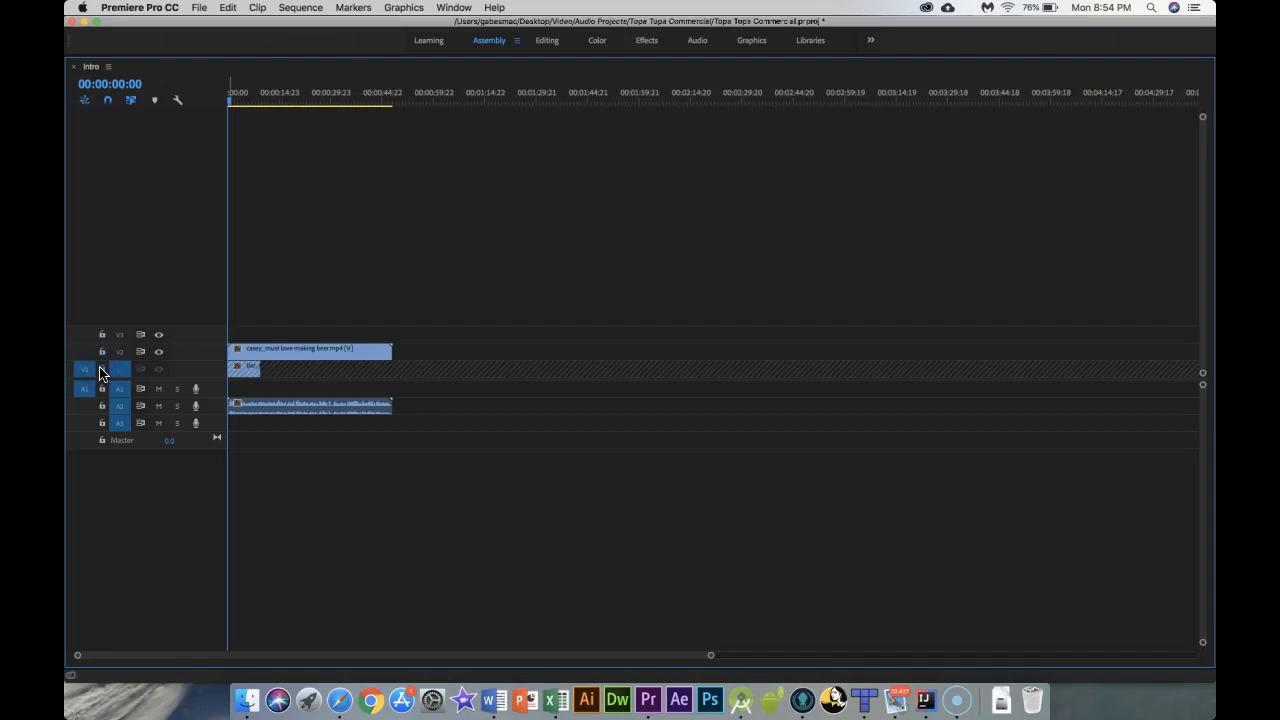
click(101, 369)
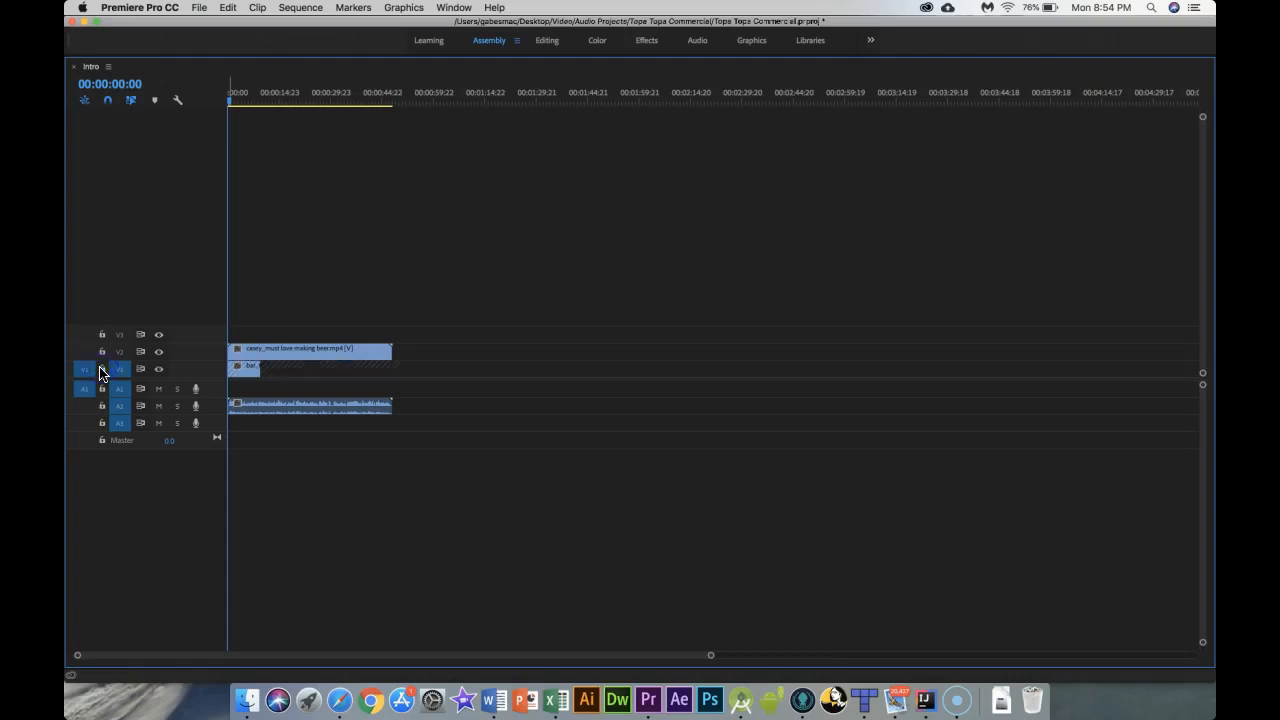
click(157, 370)
Step: Toggle snapping in the timeline and return the playhead to the sequence start
click(109, 101)
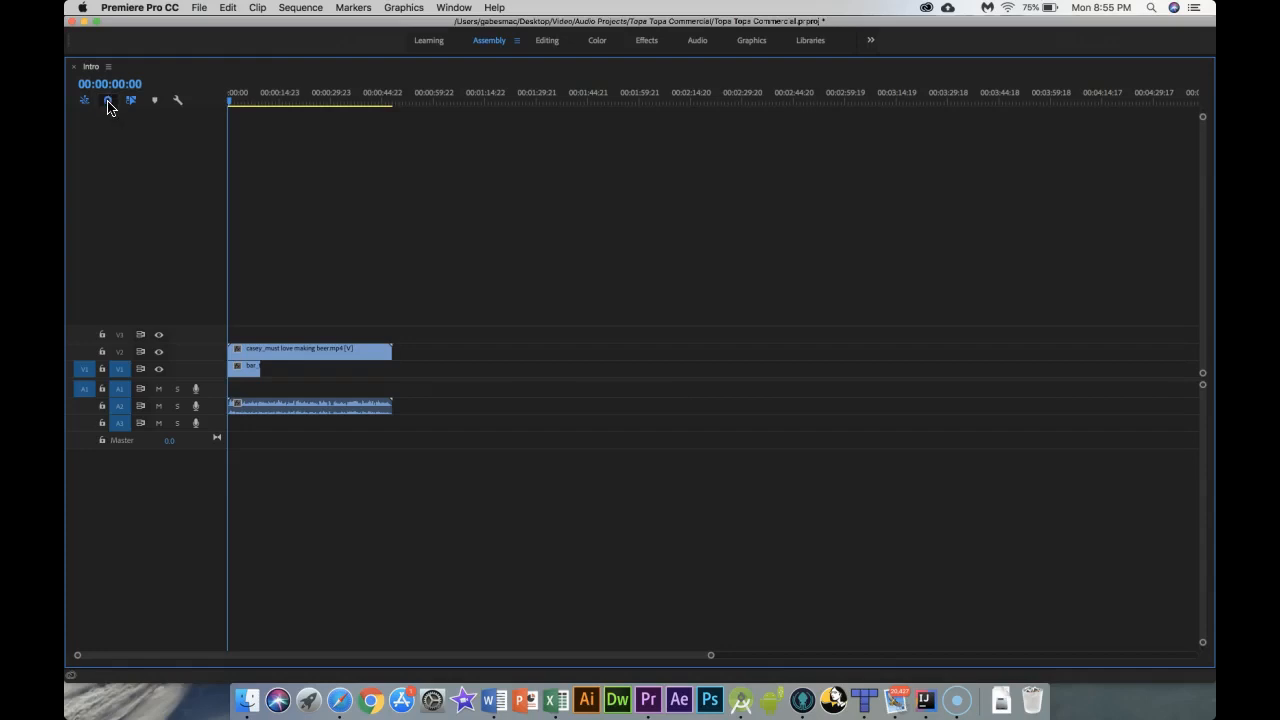
click(231, 101)
mouse_move(231, 101)
mouse_down()
mouse_move(263, 106)
mouse_move(225, 106)
mouse_up()
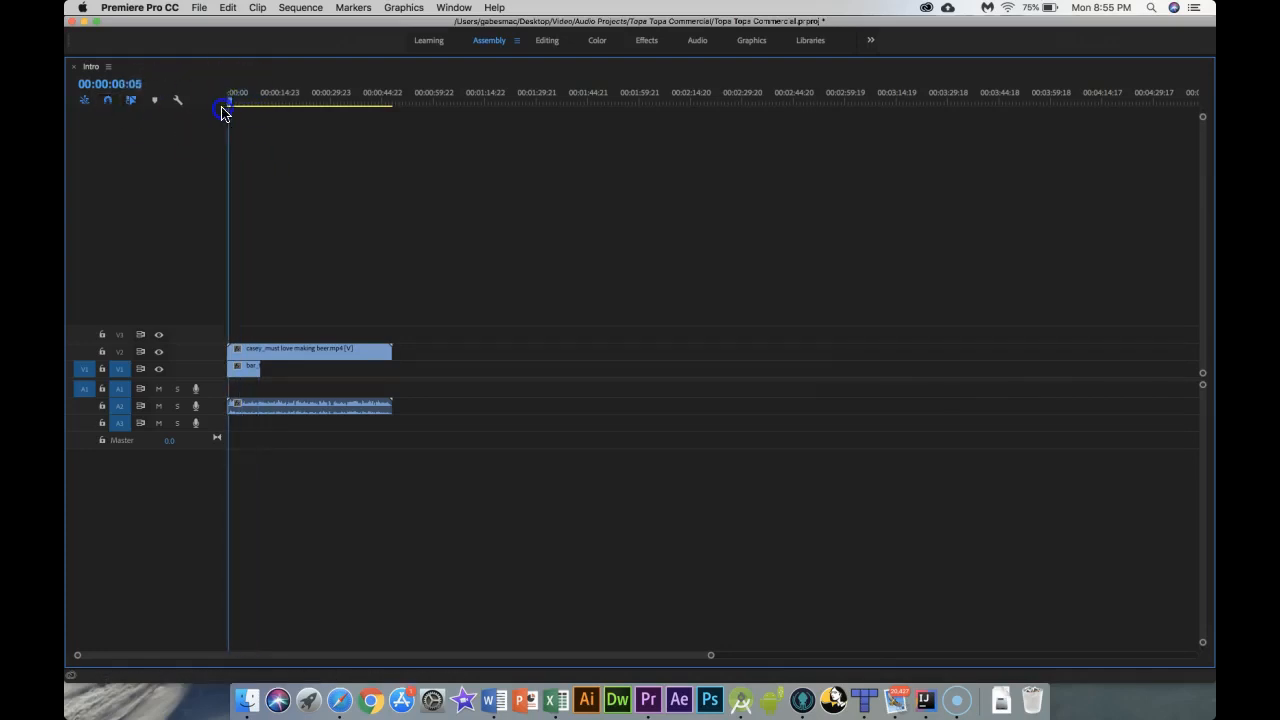
Step: Select the interview clip's audio and video separately with Linked Selection temporarily switched off
click(134, 102)
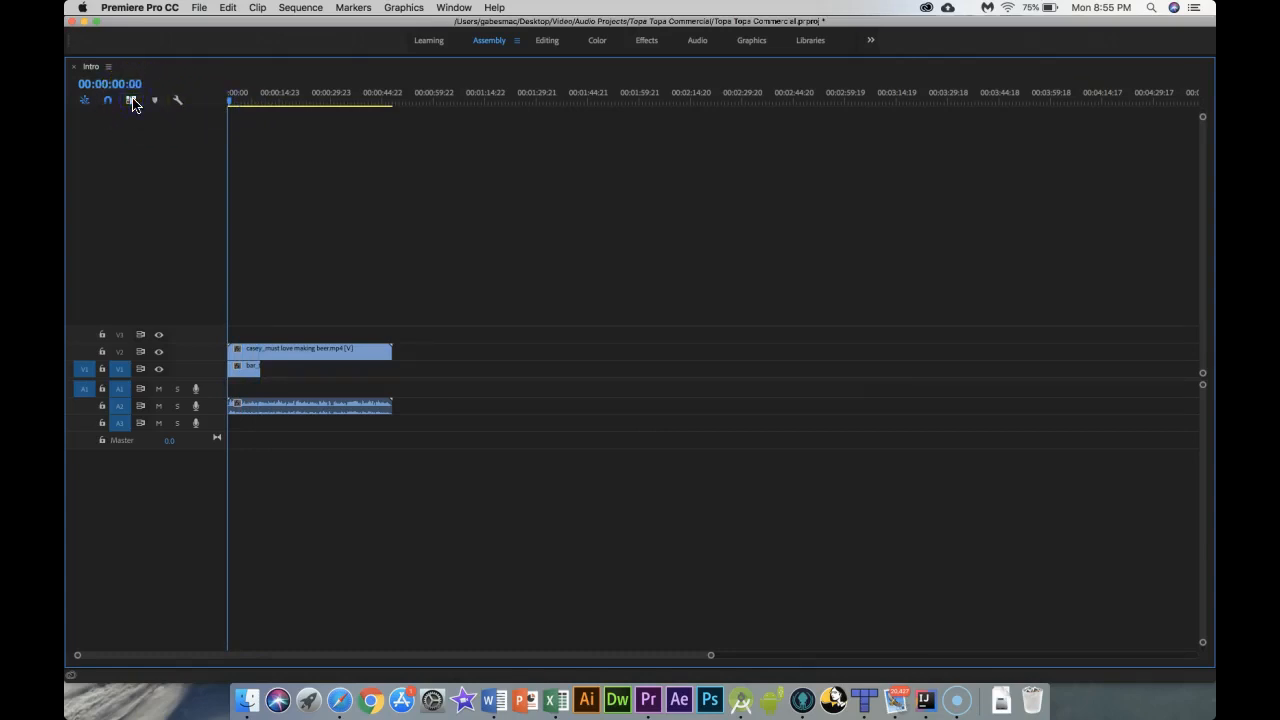
click(279, 410)
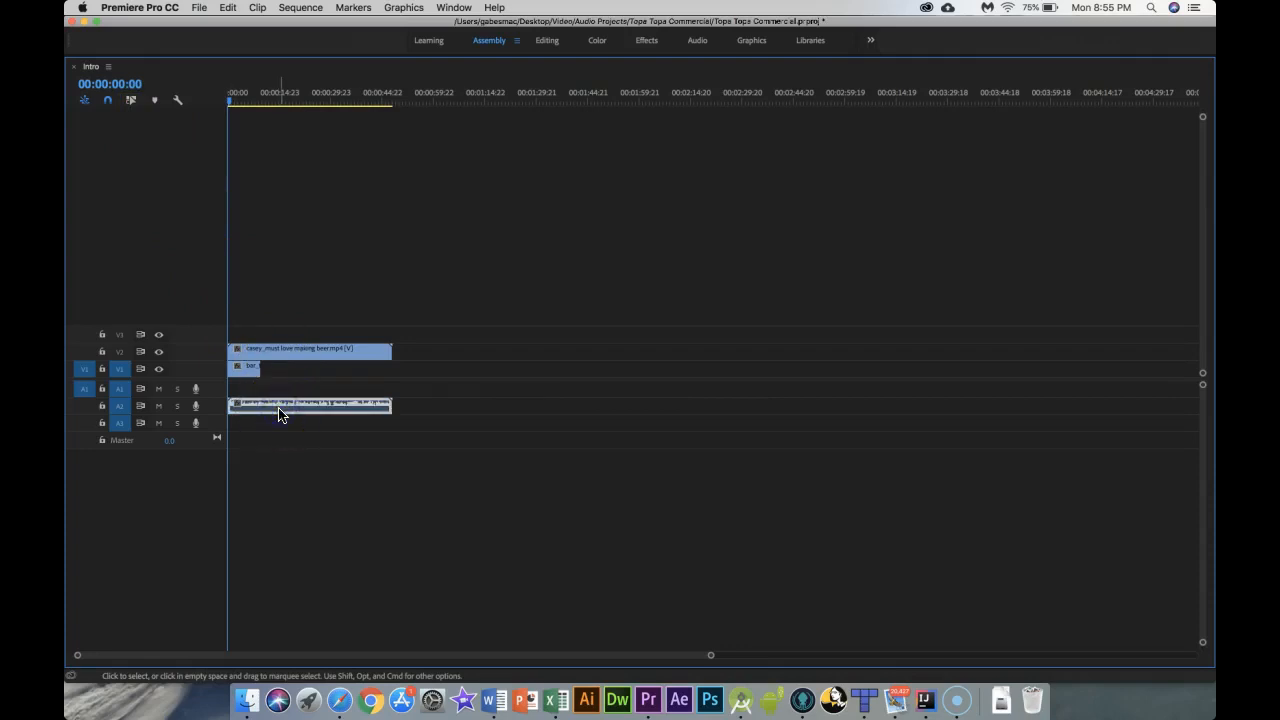
click(307, 352)
click(299, 416)
click(306, 353)
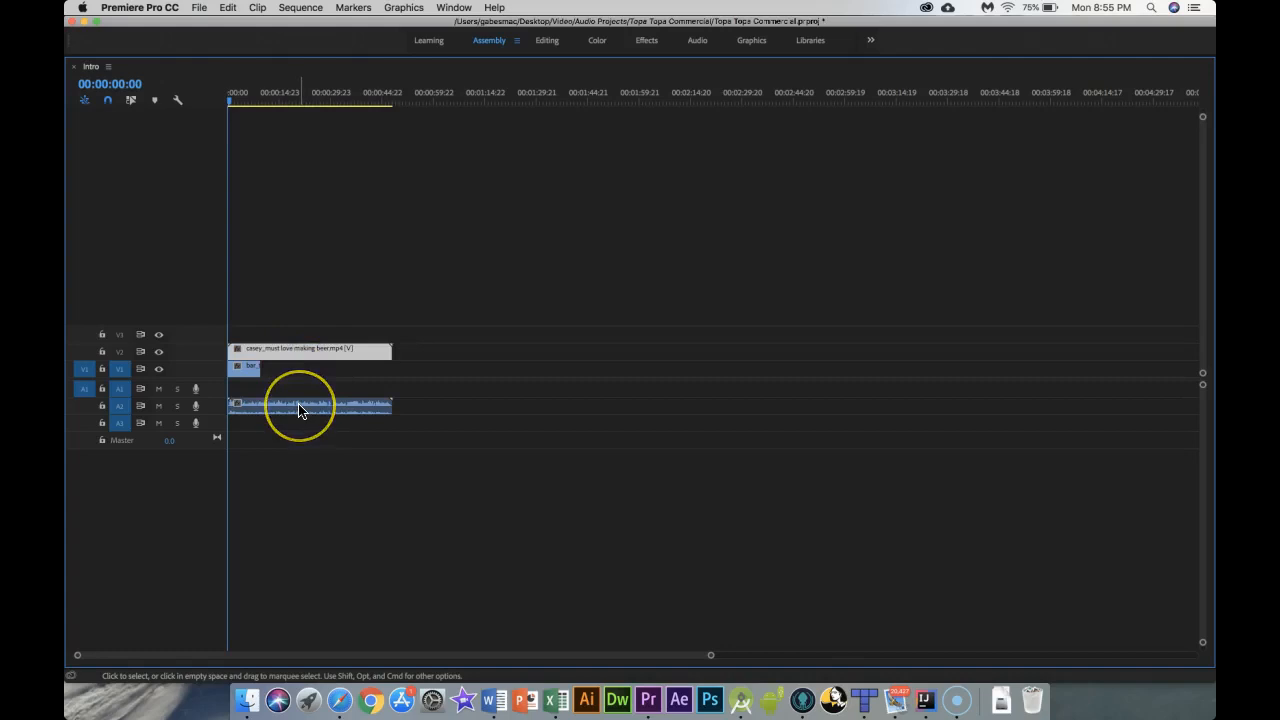
click(130, 100)
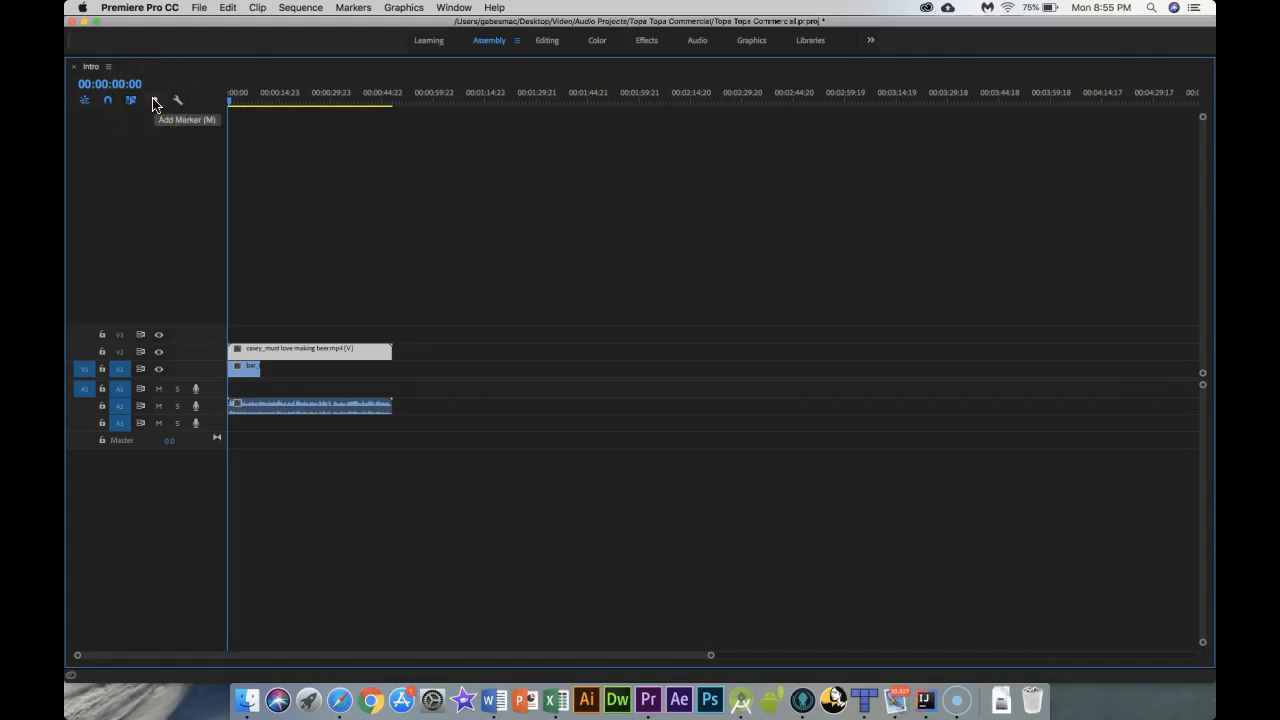
Step: Add a marker at the start of the sequence
click(154, 101)
click(230, 104)
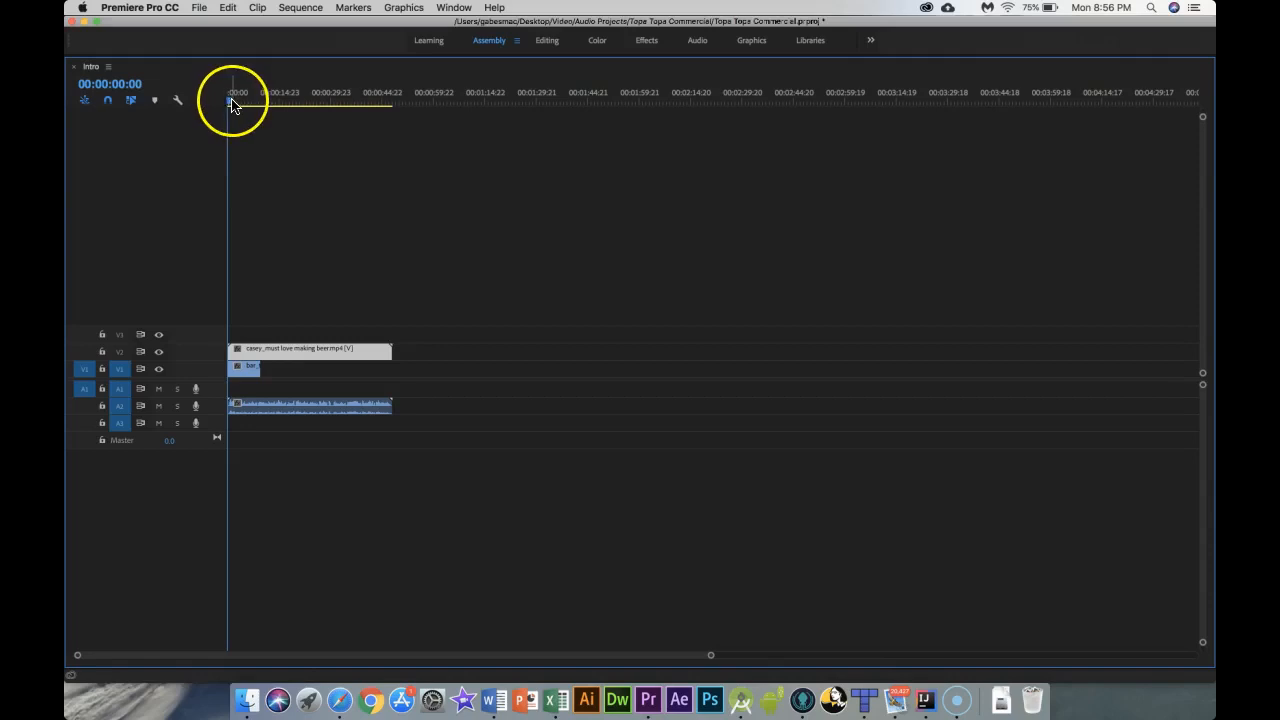
mouse_move(230, 104)
mouse_down()
mouse_move(249, 103)
mouse_move(222, 111)
mouse_up()
click(180, 102)
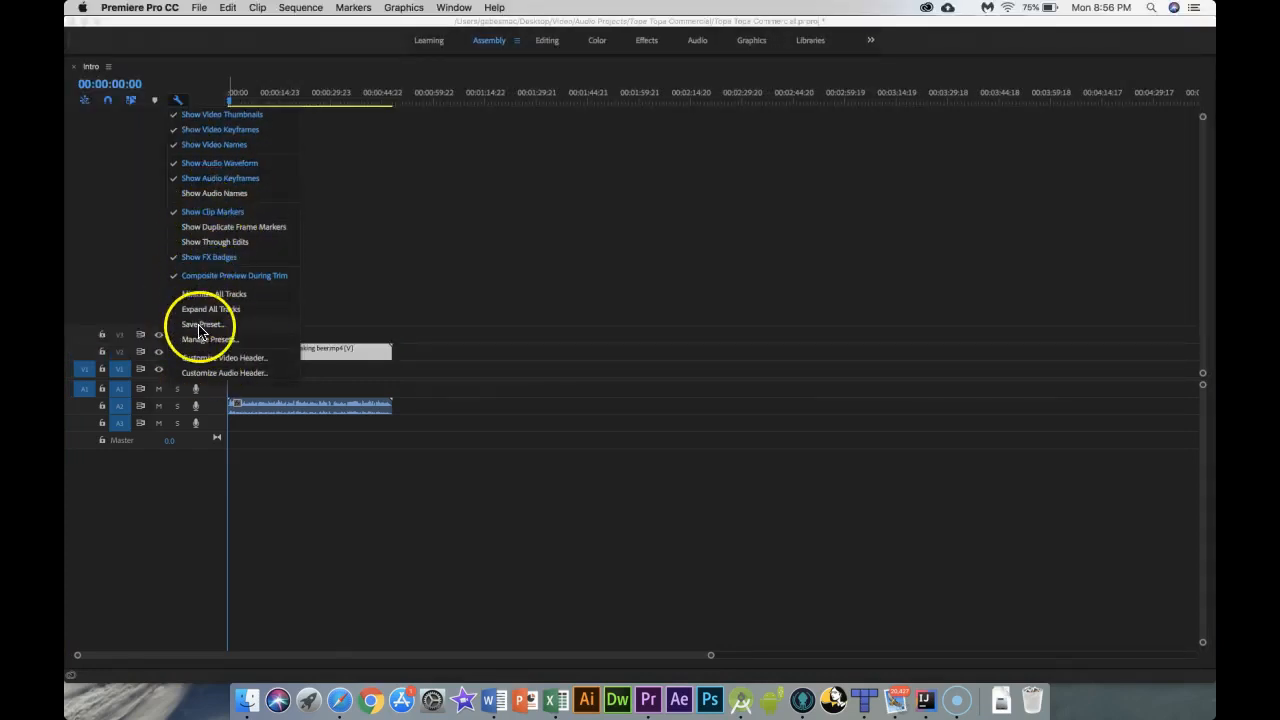
click(113, 280)
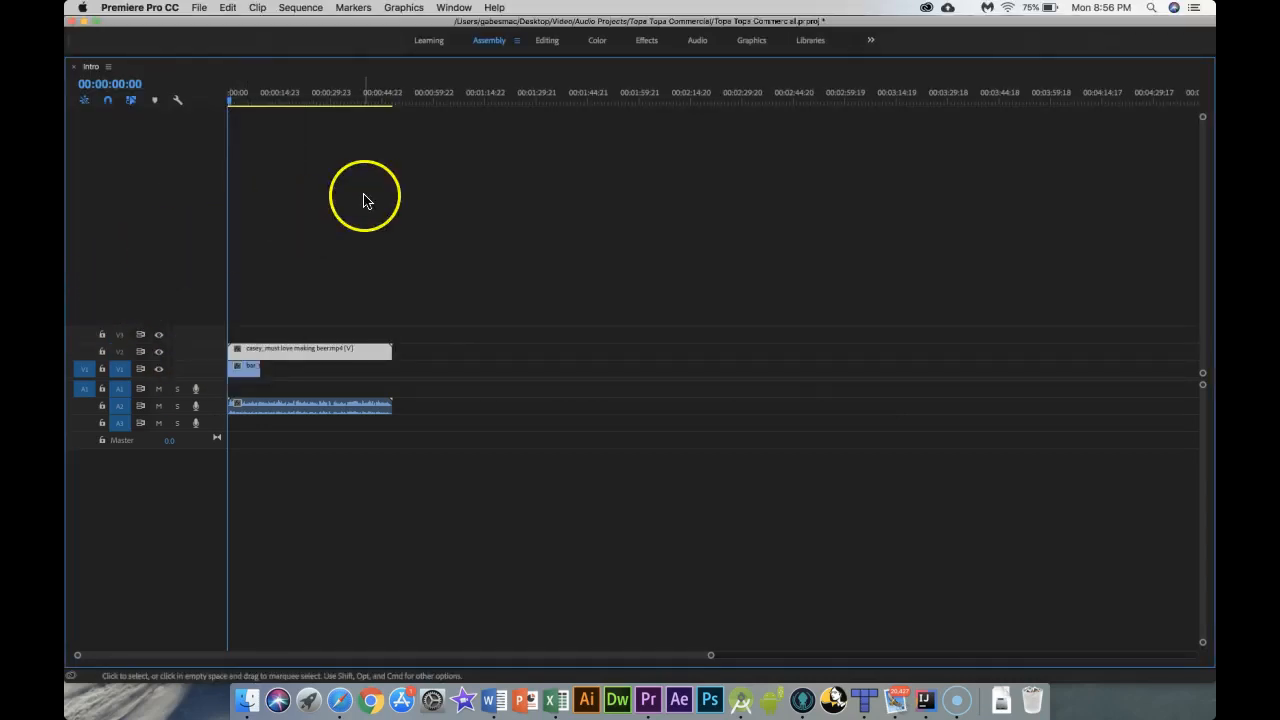
Step: Rearrange the workspace panels to enlarge the program monitor and timeline
key(grave)
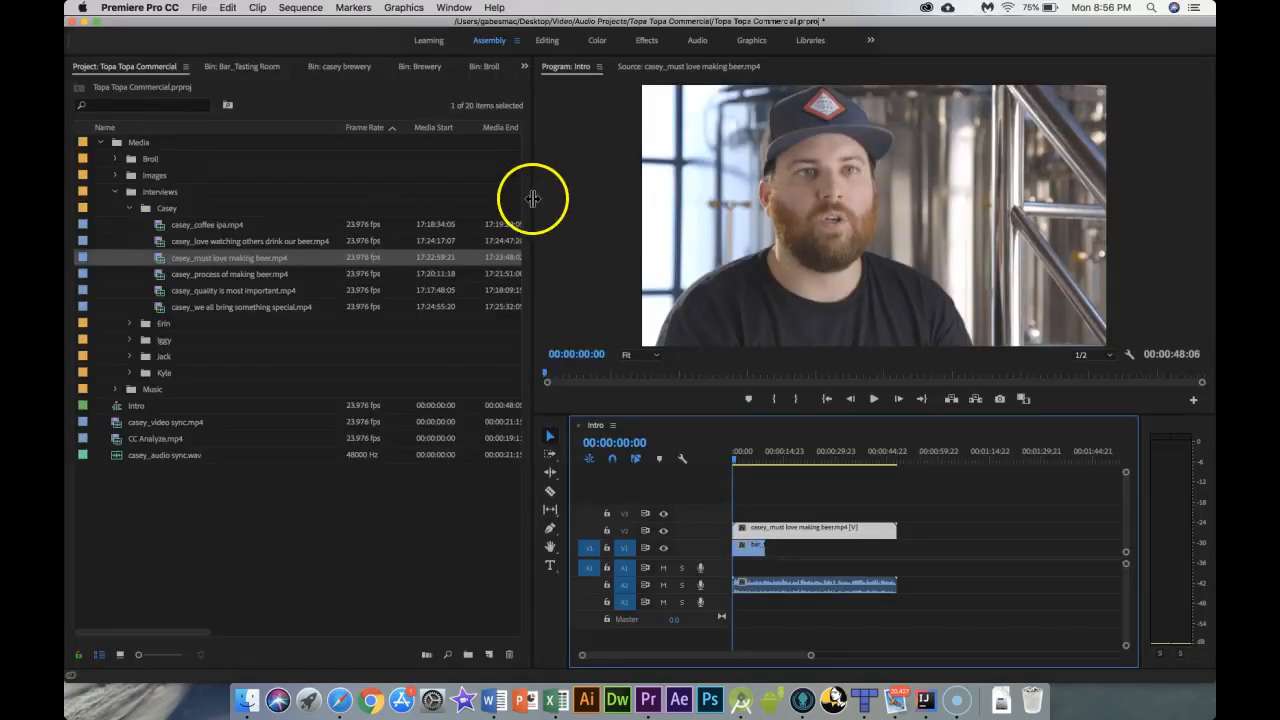
drag(531, 200, 106, 234)
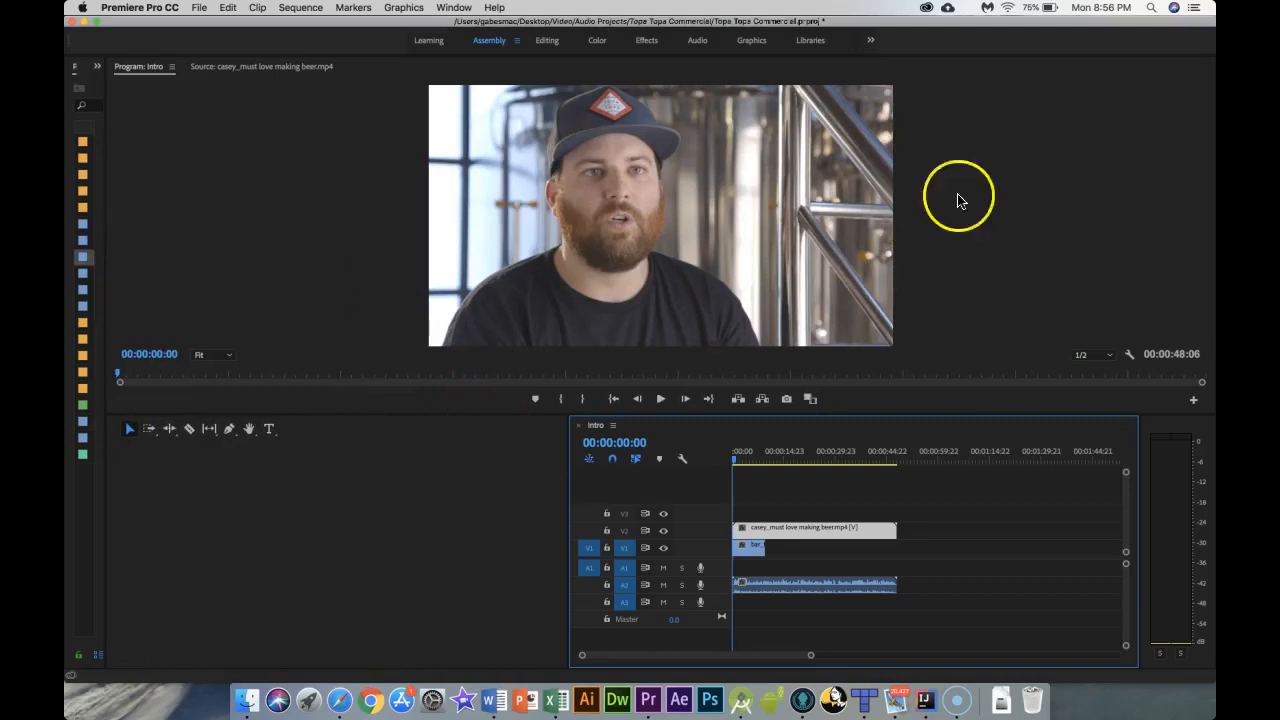
drag(810, 183, 1211, 175)
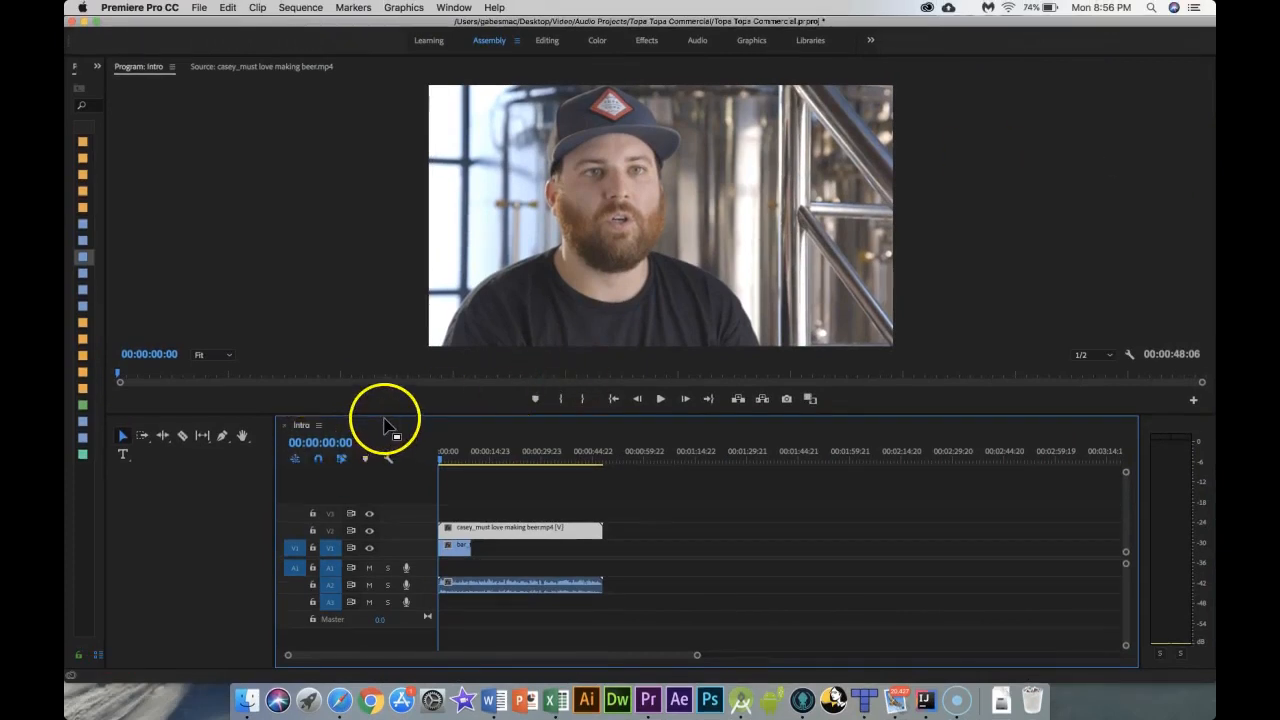
drag(386, 414, 403, 320)
drag(391, 491, 408, 407)
drag(697, 655, 537, 658)
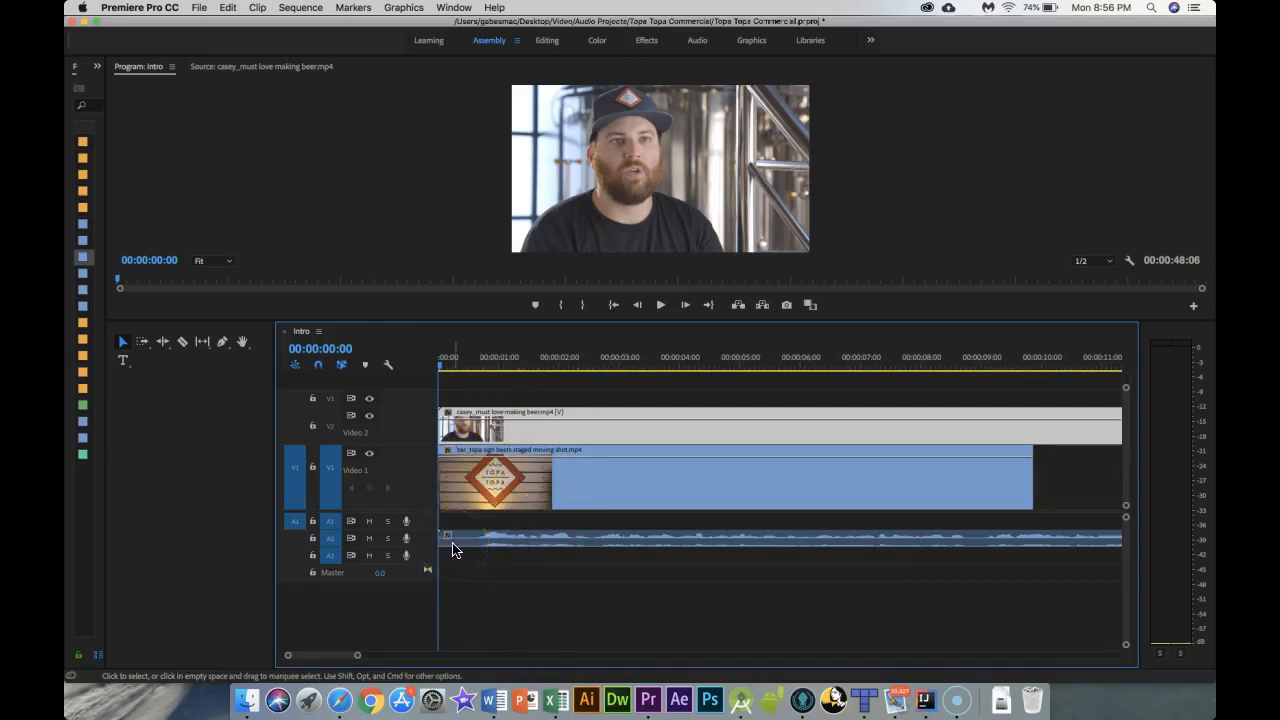
Step: Save the project and play back the opening of the sequence
key(super+s)
key(space)
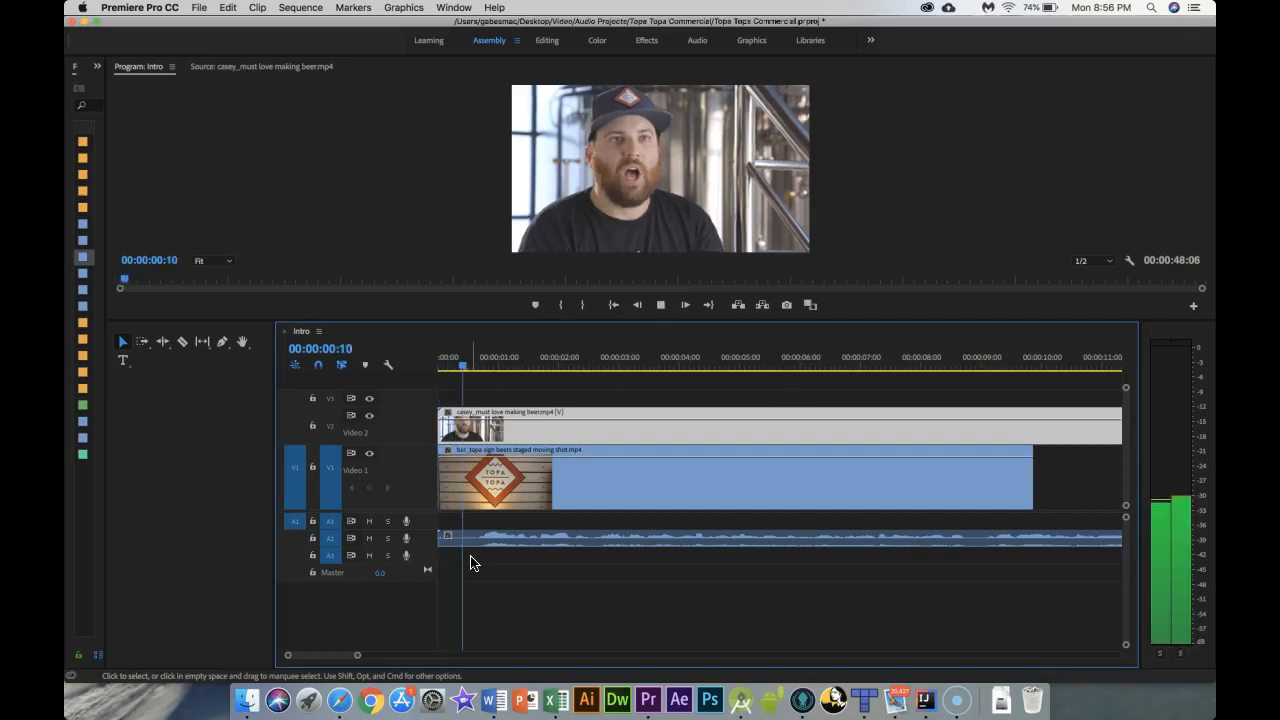
key(space)
click(519, 397)
drag(500, 363, 480, 367)
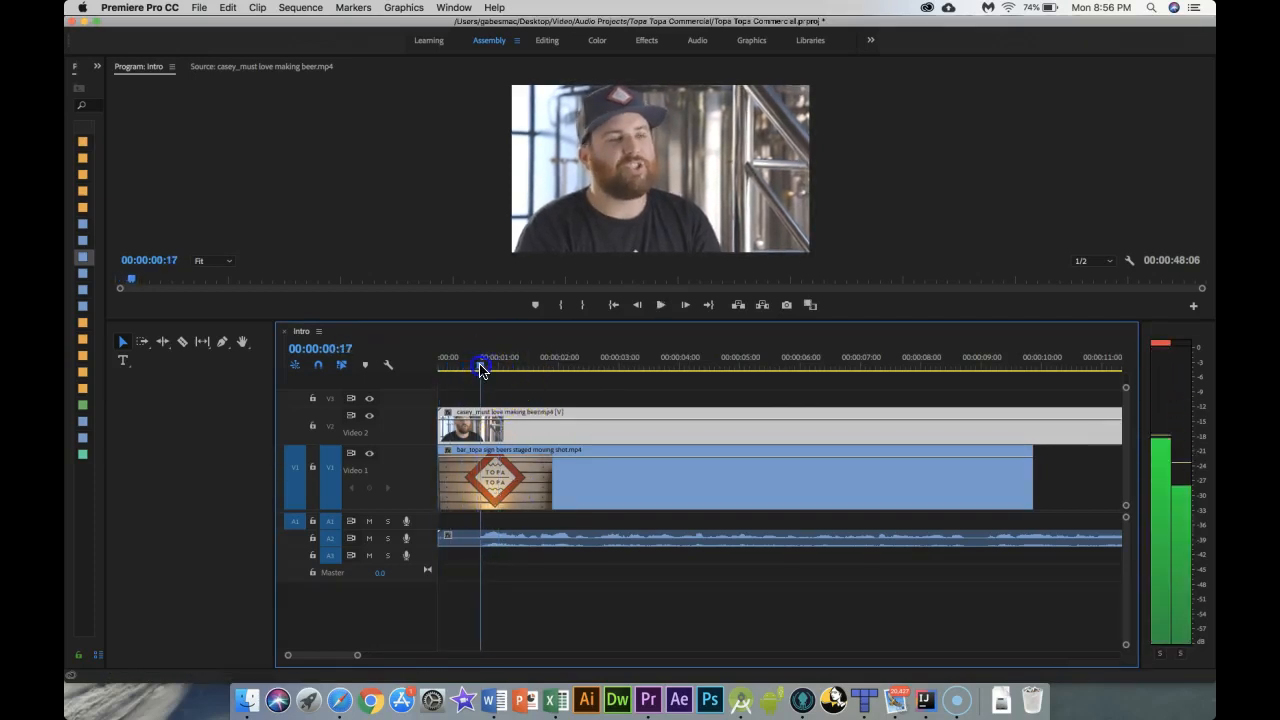
click(514, 571)
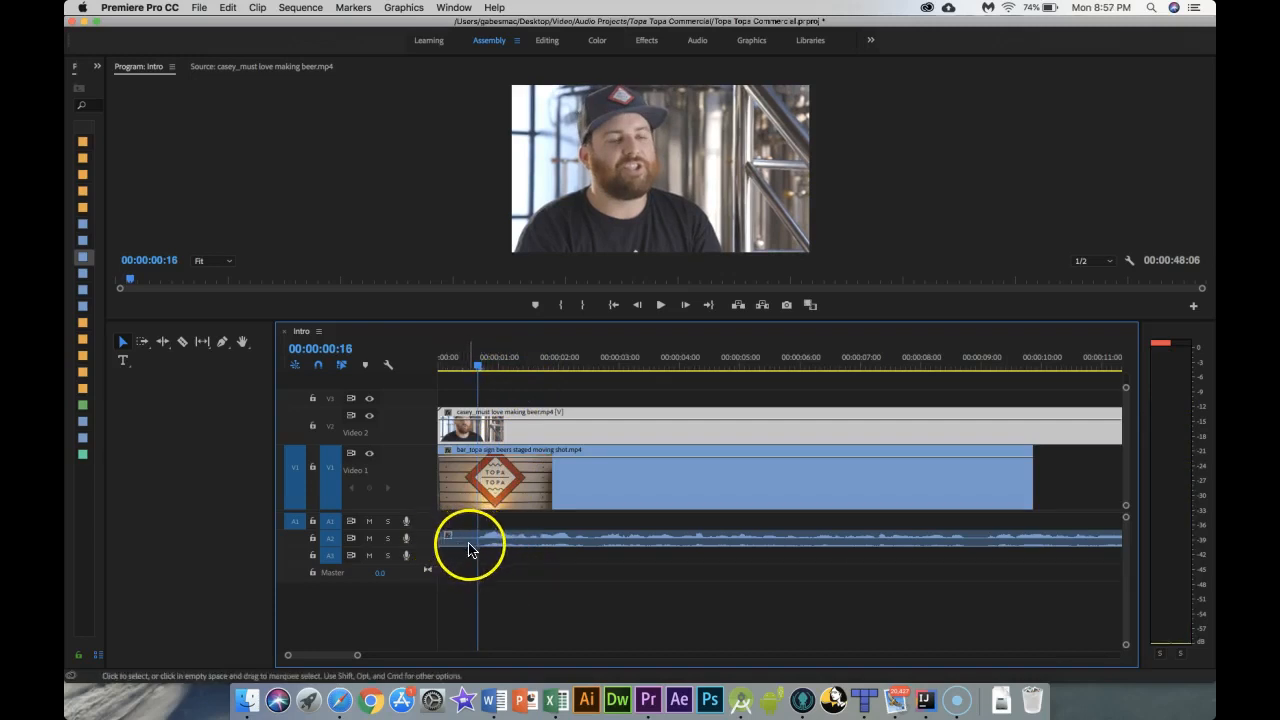
Step: Try to slide the interview's audio clip along its track
click(503, 541)
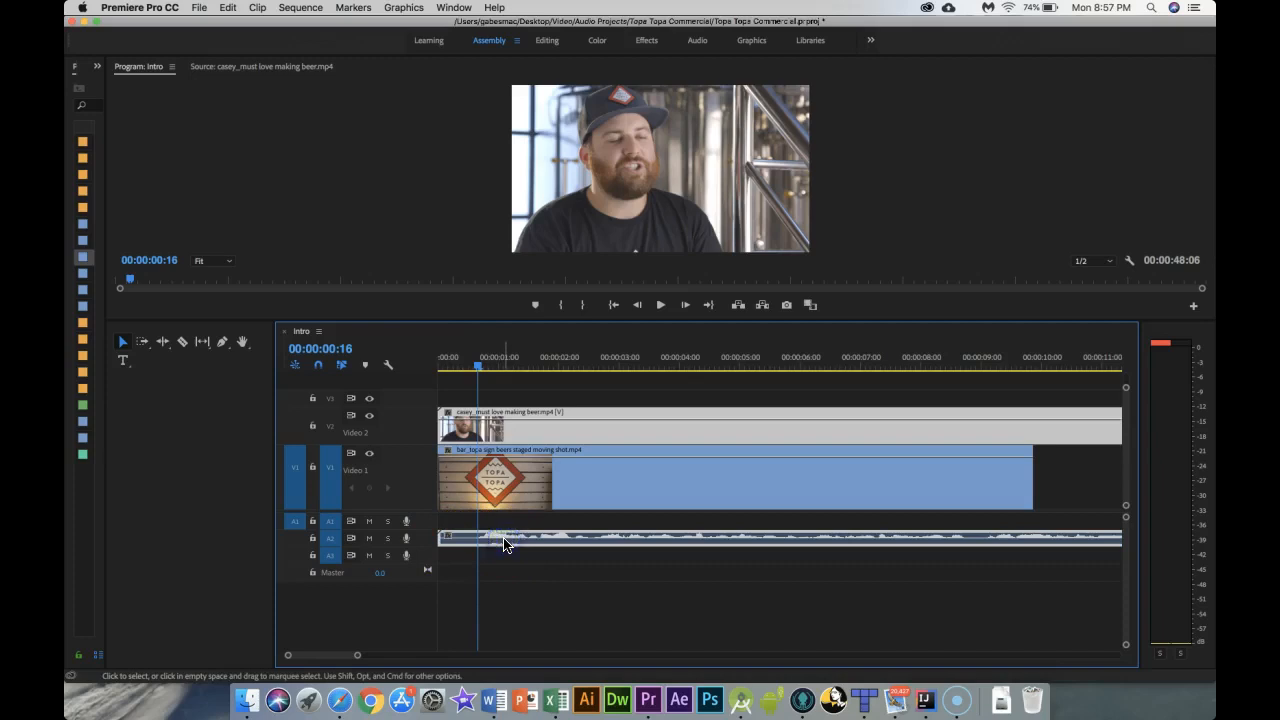
drag(476, 368, 423, 363)
drag(514, 536, 455, 538)
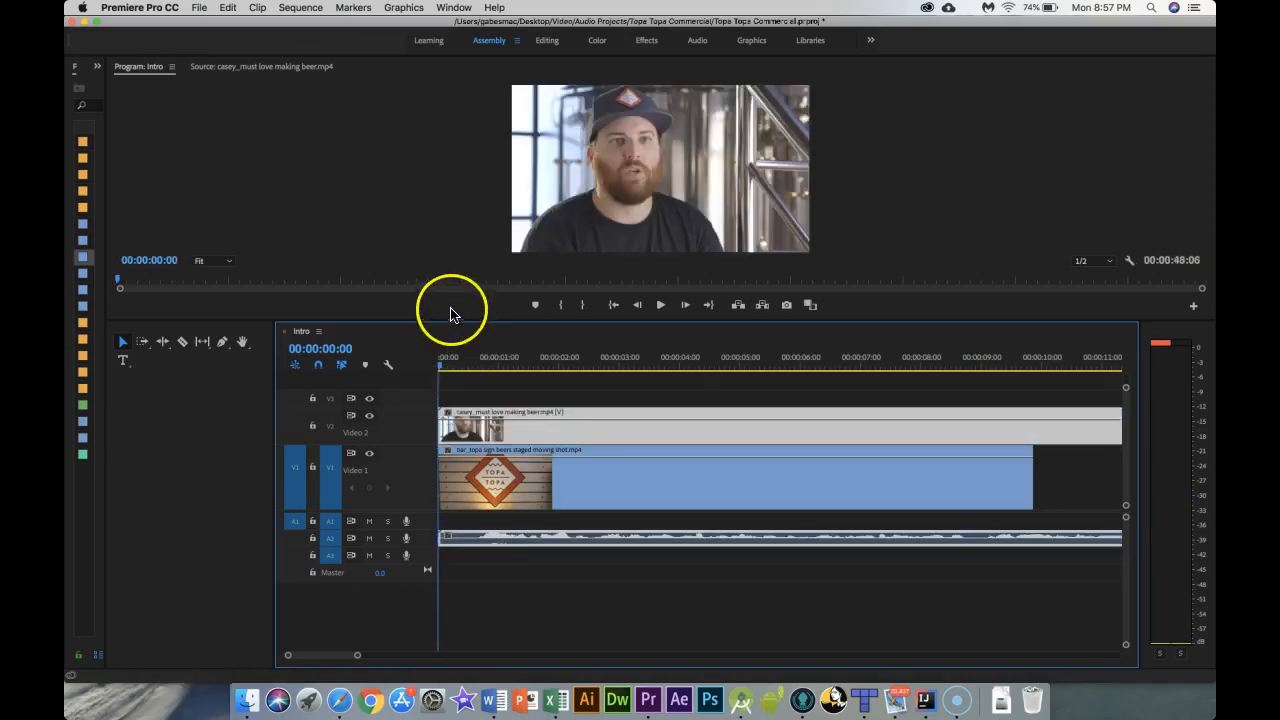
click(341, 364)
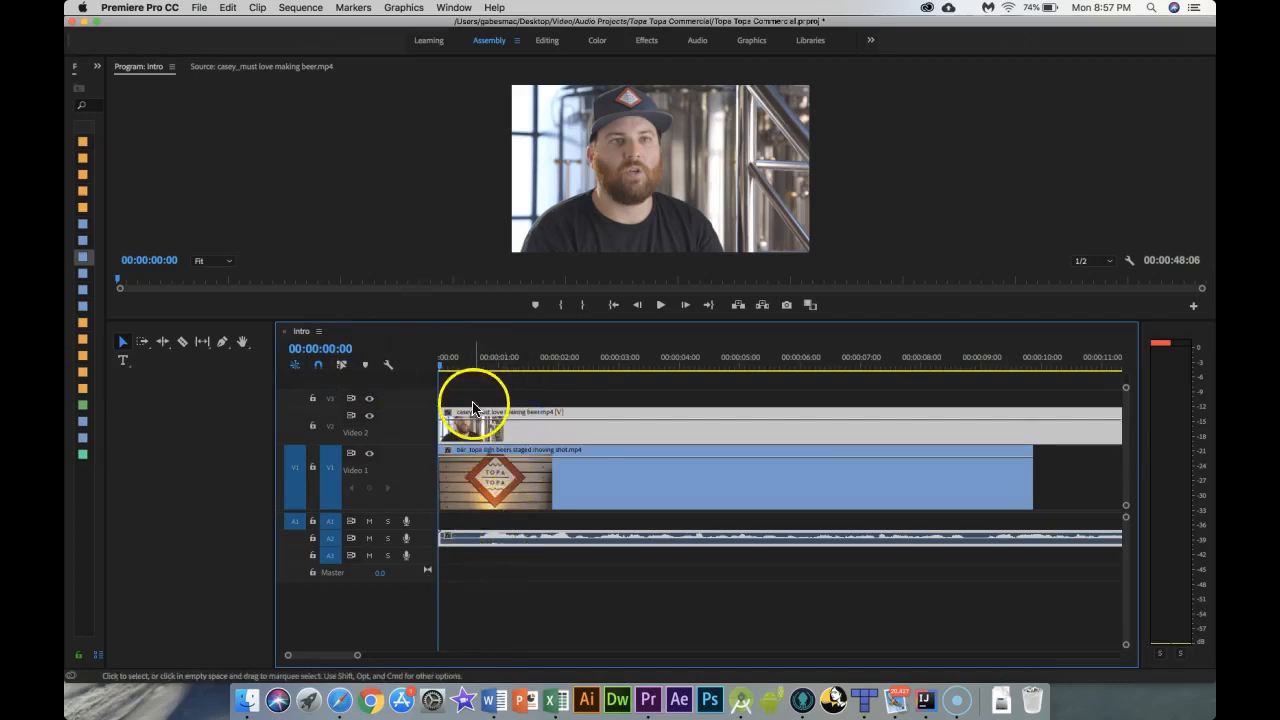
click(341, 364)
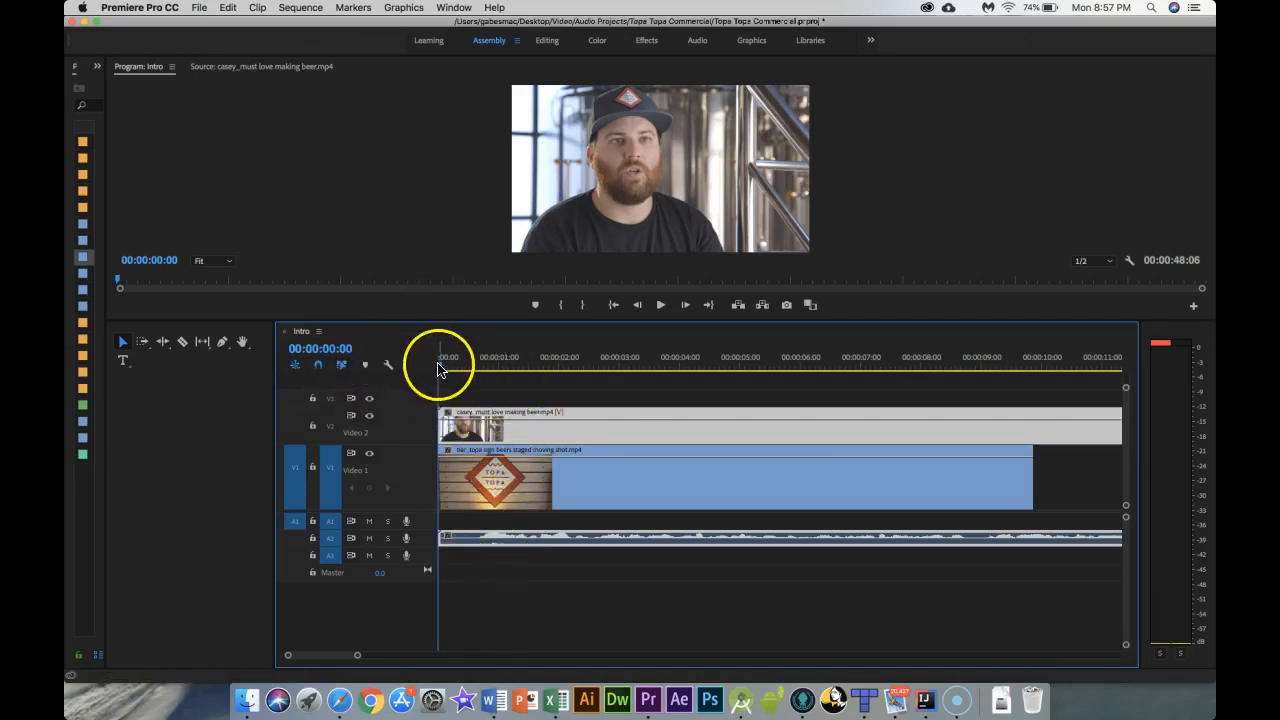
Step: Split the interview clip's video and audio with the Razor tool at 00:00:00:16
drag(438, 368, 480, 372)
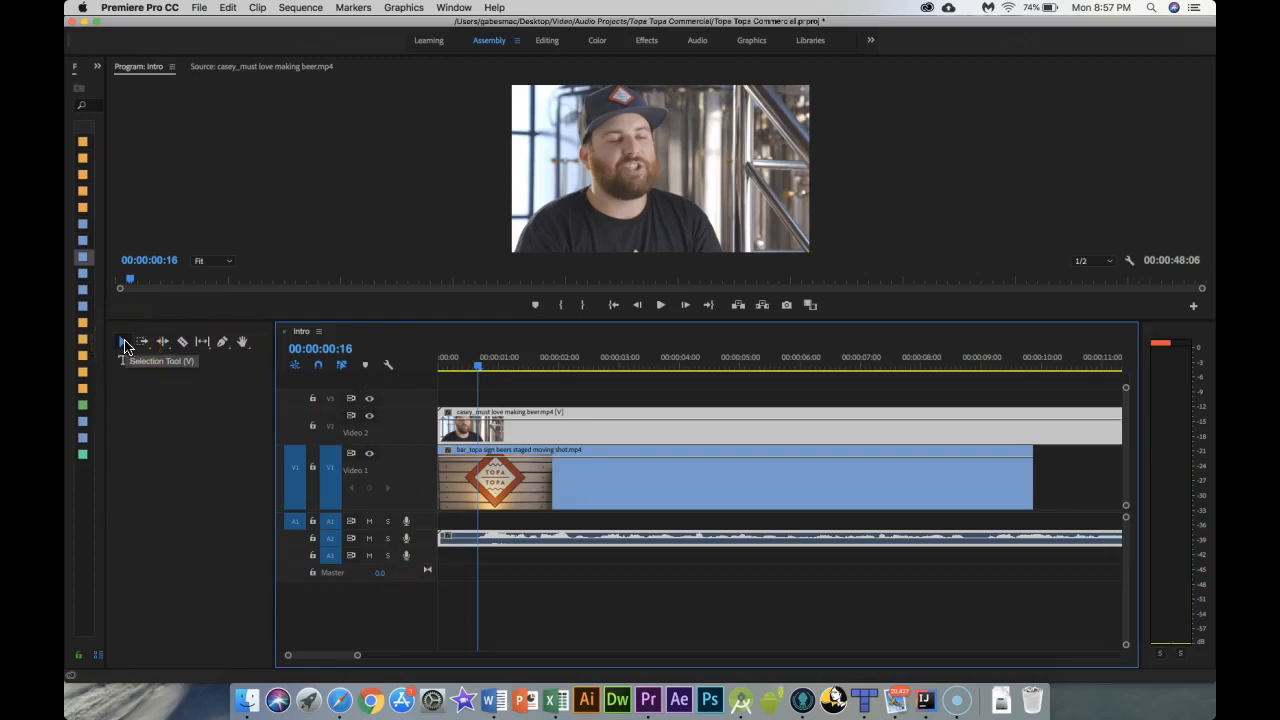
mouse_move(528, 428)
mouse_down()
mouse_move(593, 424)
mouse_move(537, 433)
mouse_up()
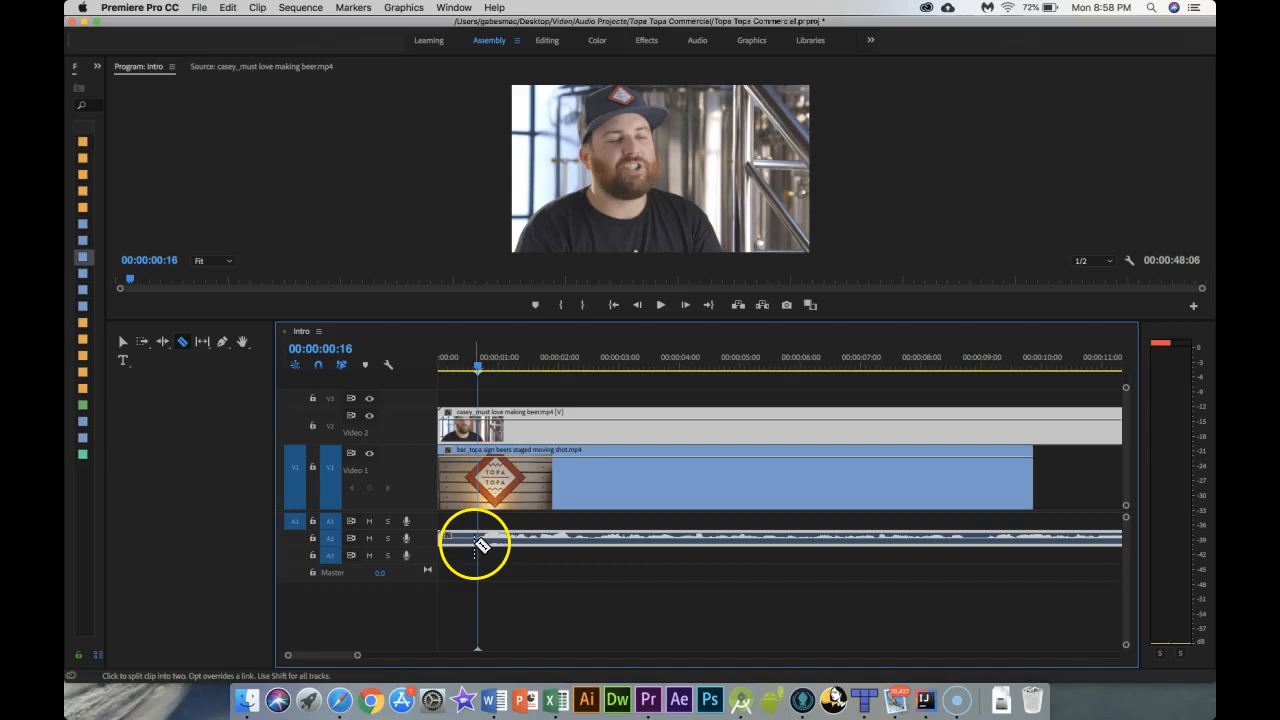
click(480, 540)
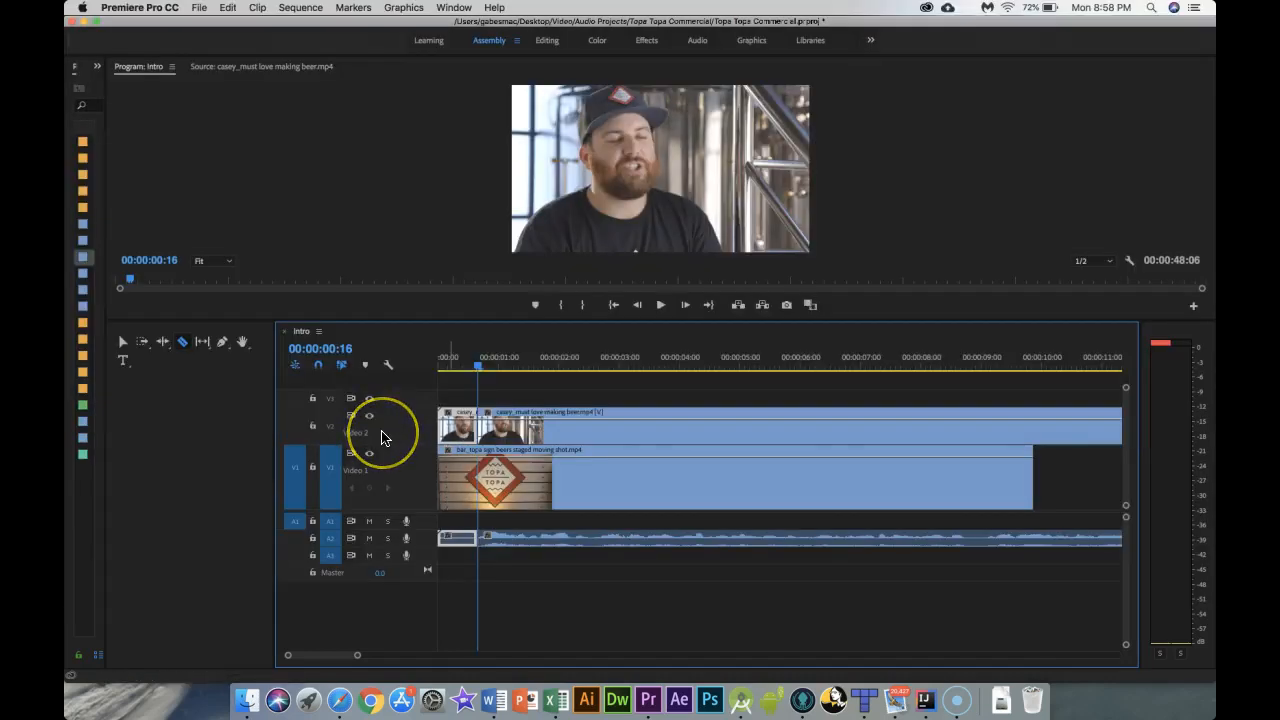
click(122, 343)
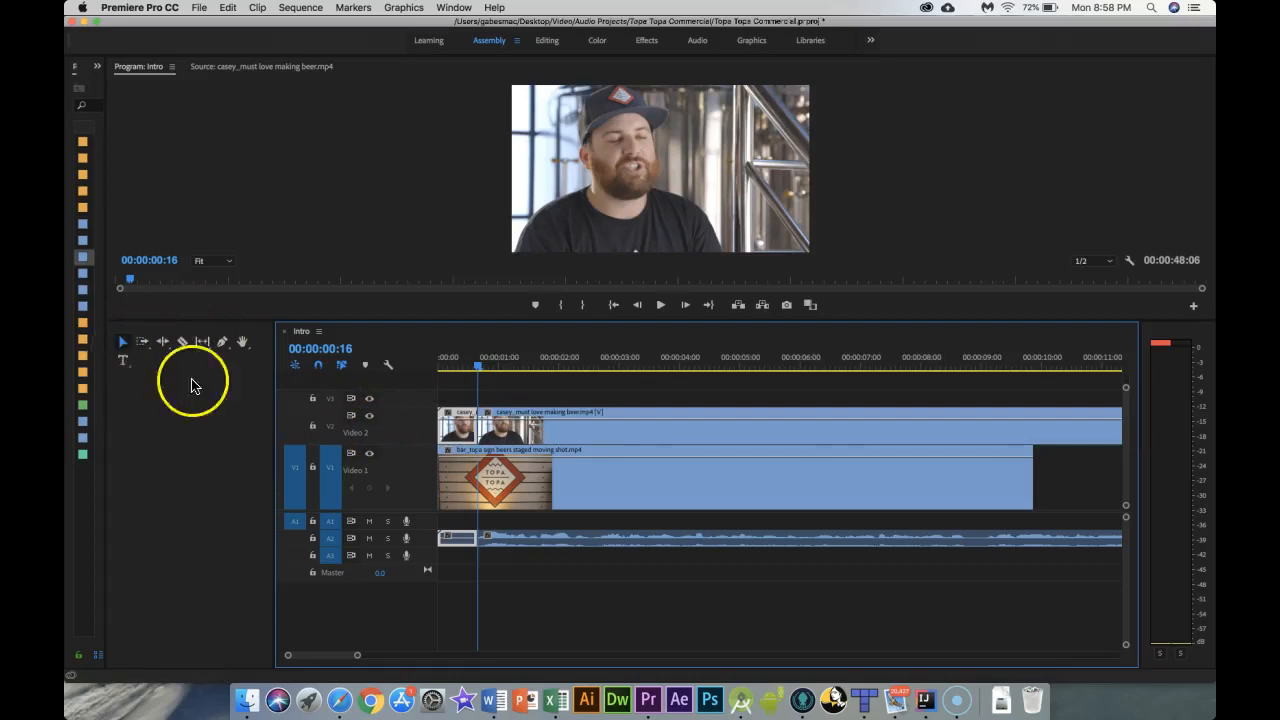
drag(357, 657, 325, 658)
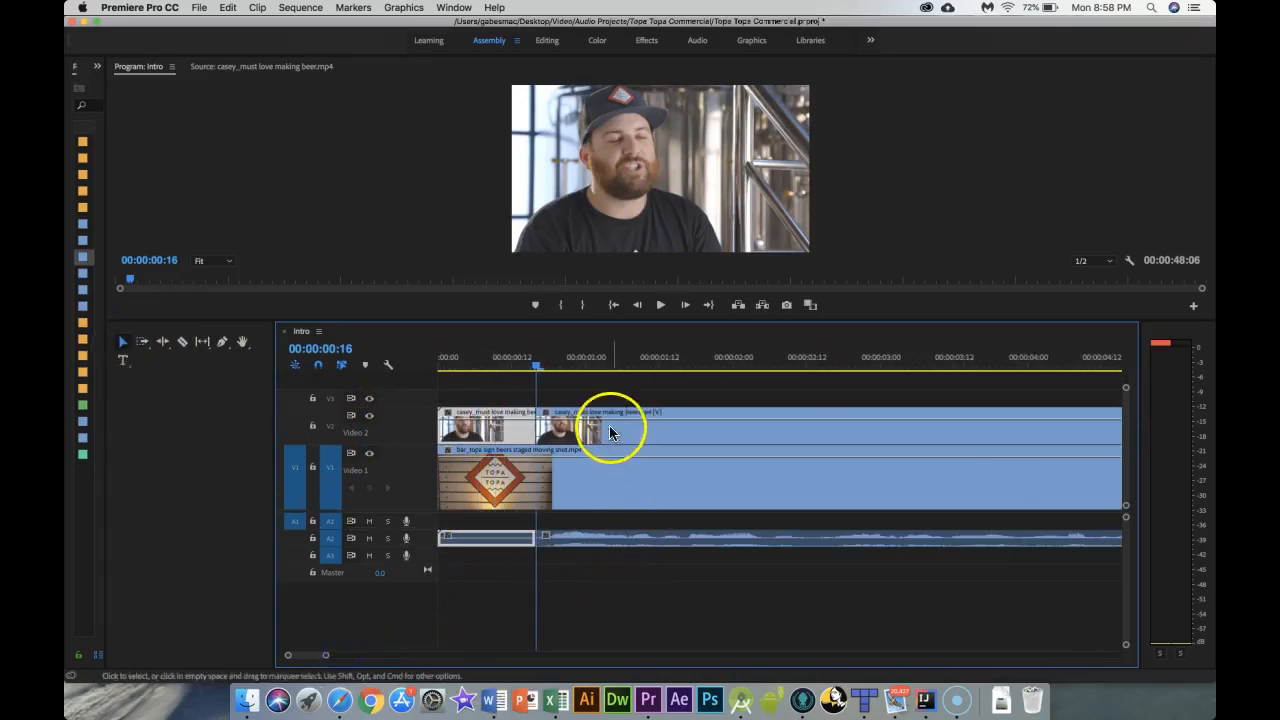
click(608, 372)
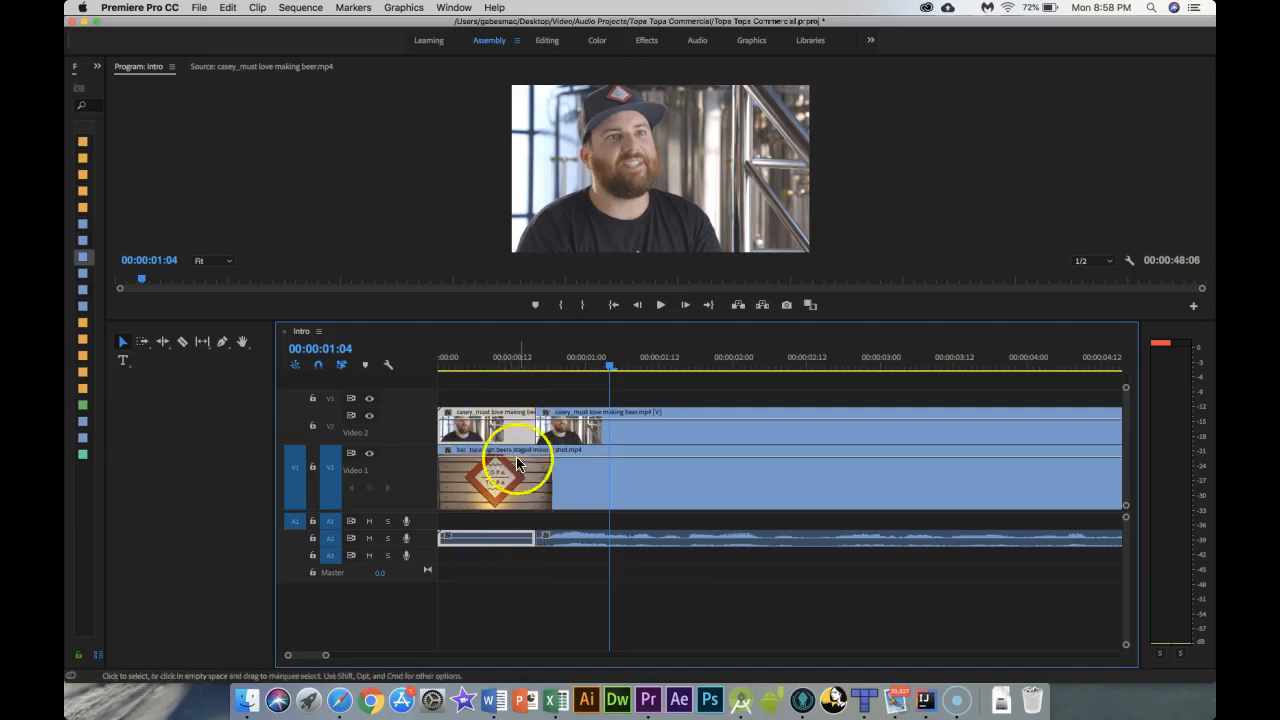
key(Delete)
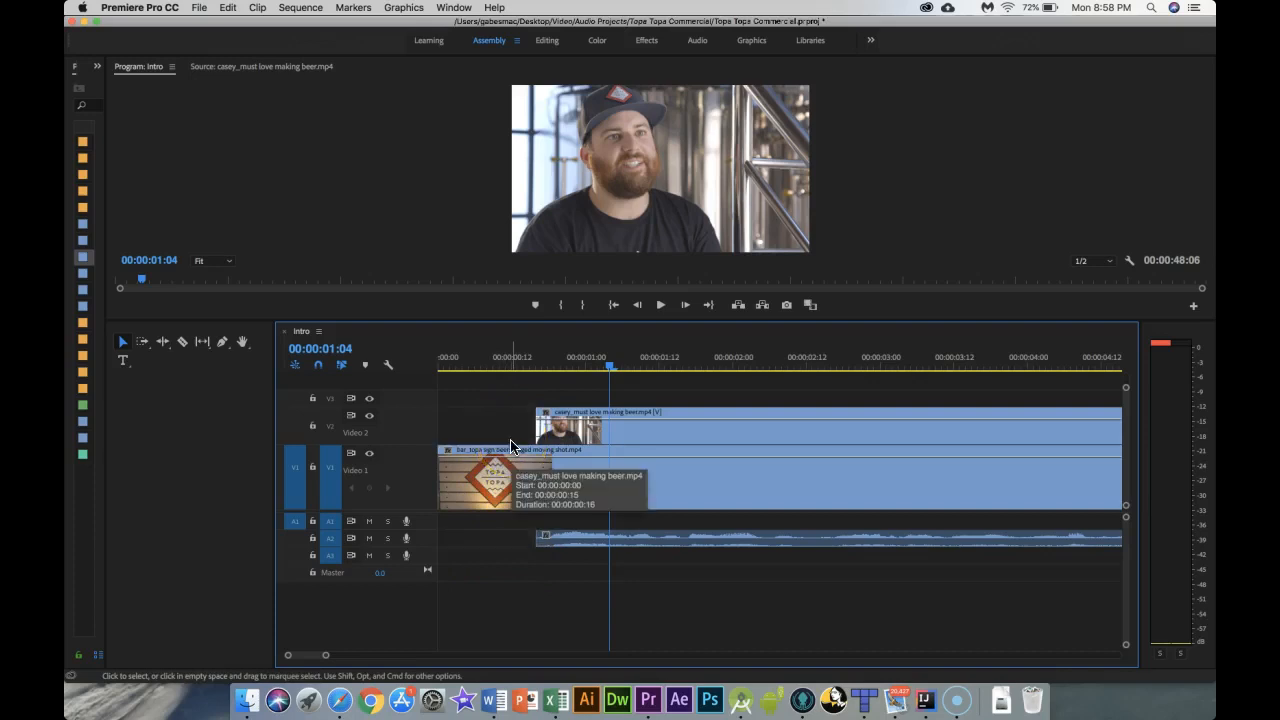
drag(566, 420, 494, 423)
key(super+z)
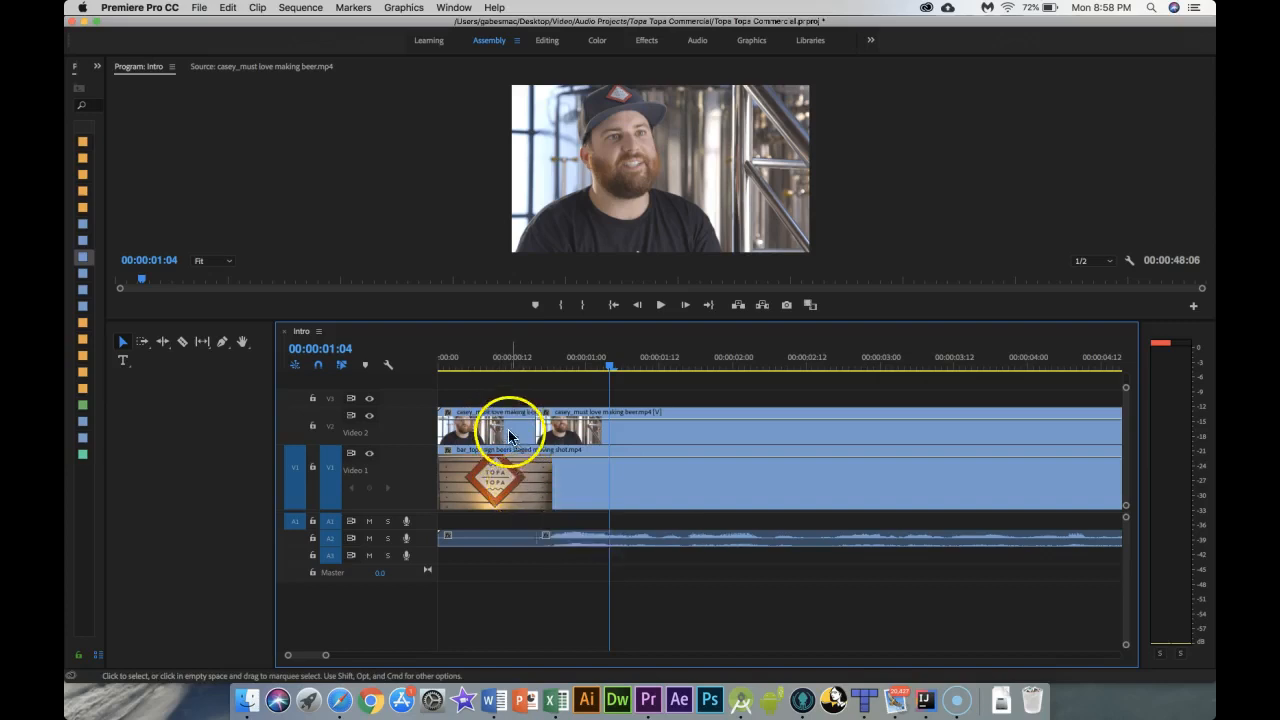
Step: Ripple delete the first 16-frame segment of the interview clip so the rest moves to the sequence start
click(508, 431)
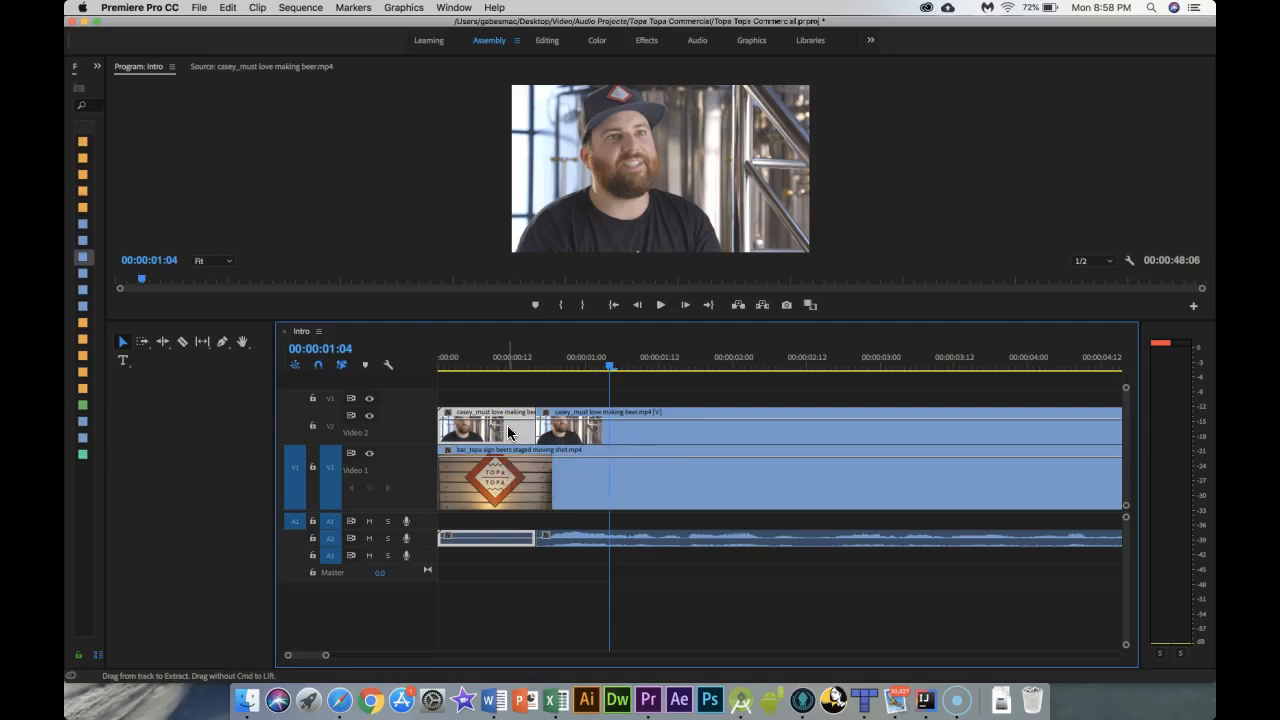
key(shift+Delete)
key(Home)
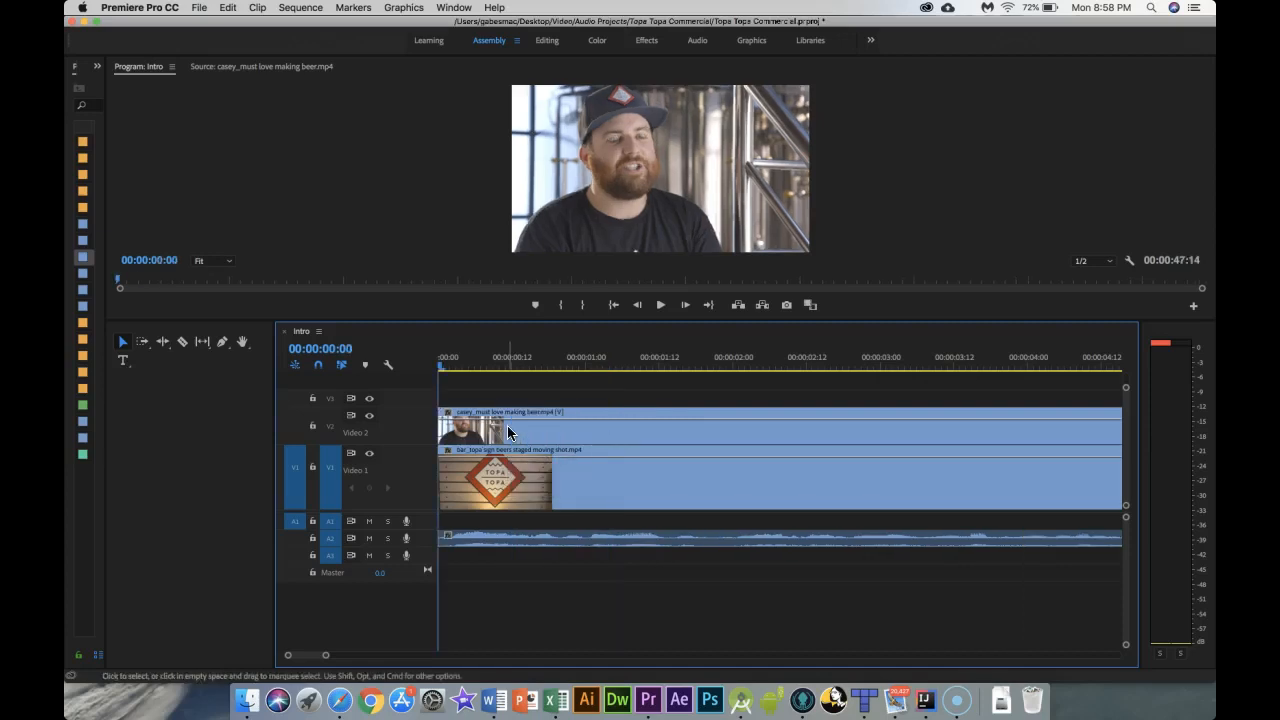
Step: Play back the opening of the sequence and return the playhead near the start
click(455, 429)
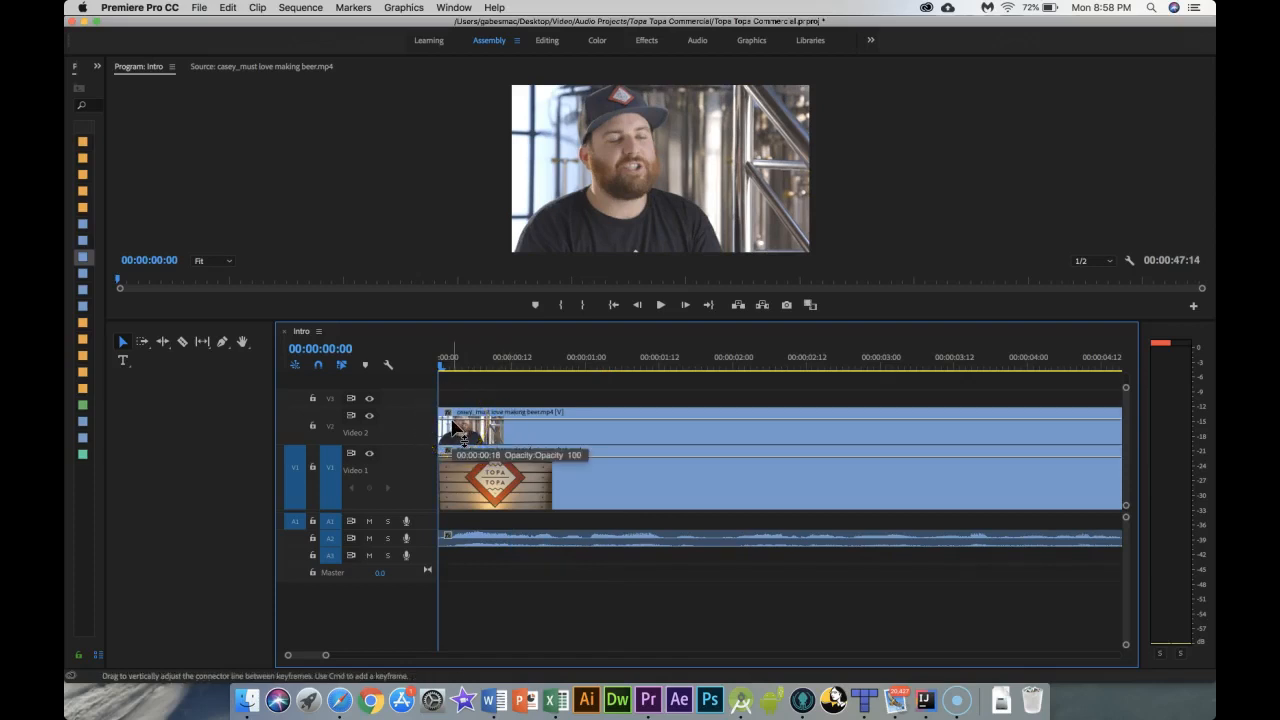
click(659, 306)
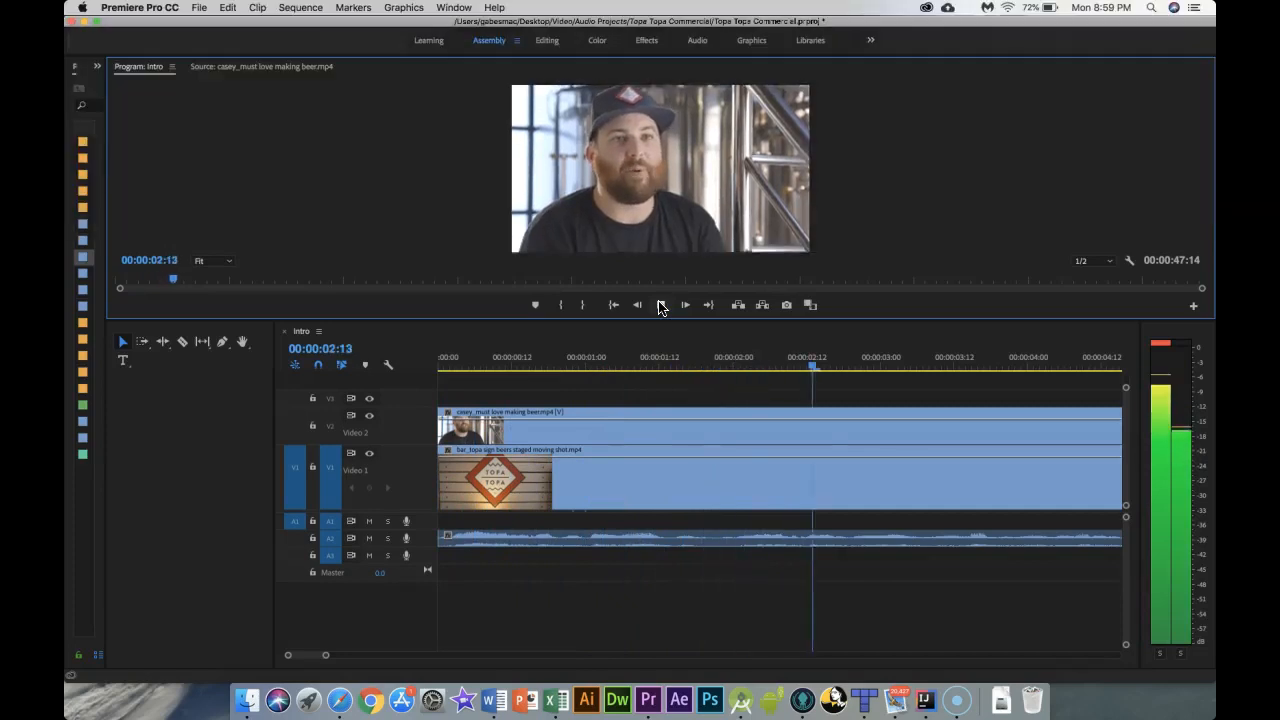
click(659, 306)
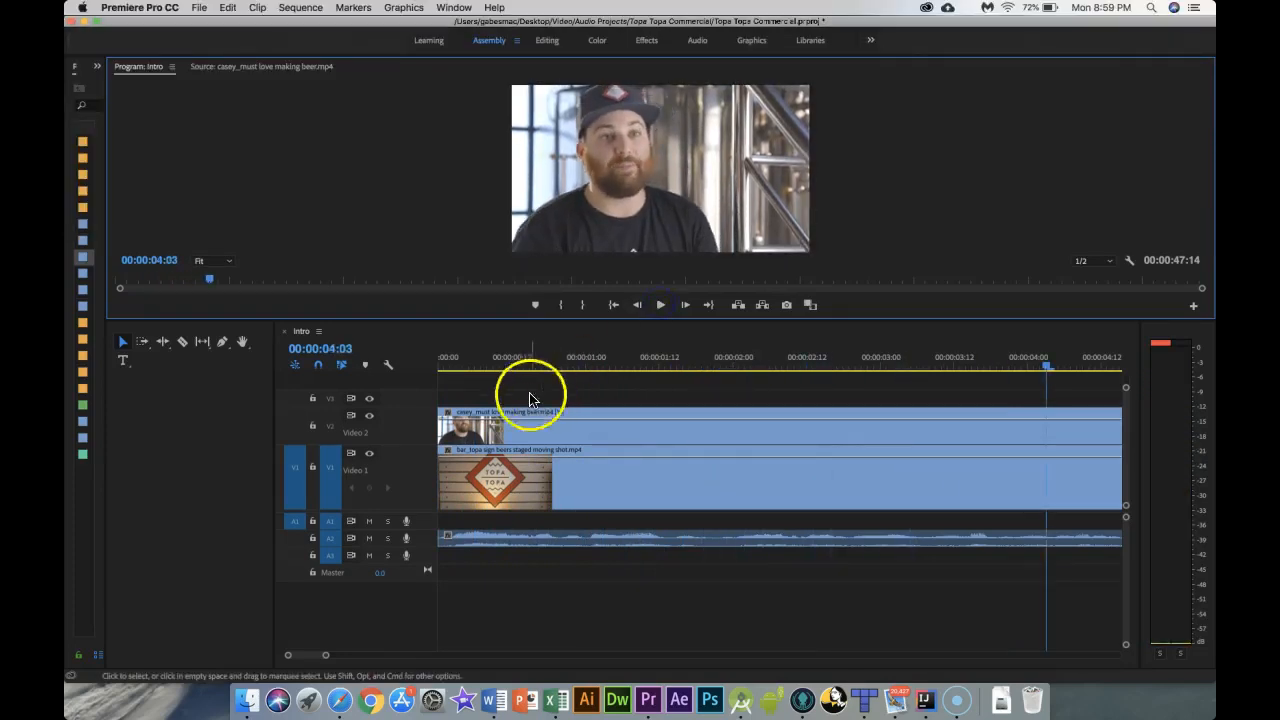
click(450, 372)
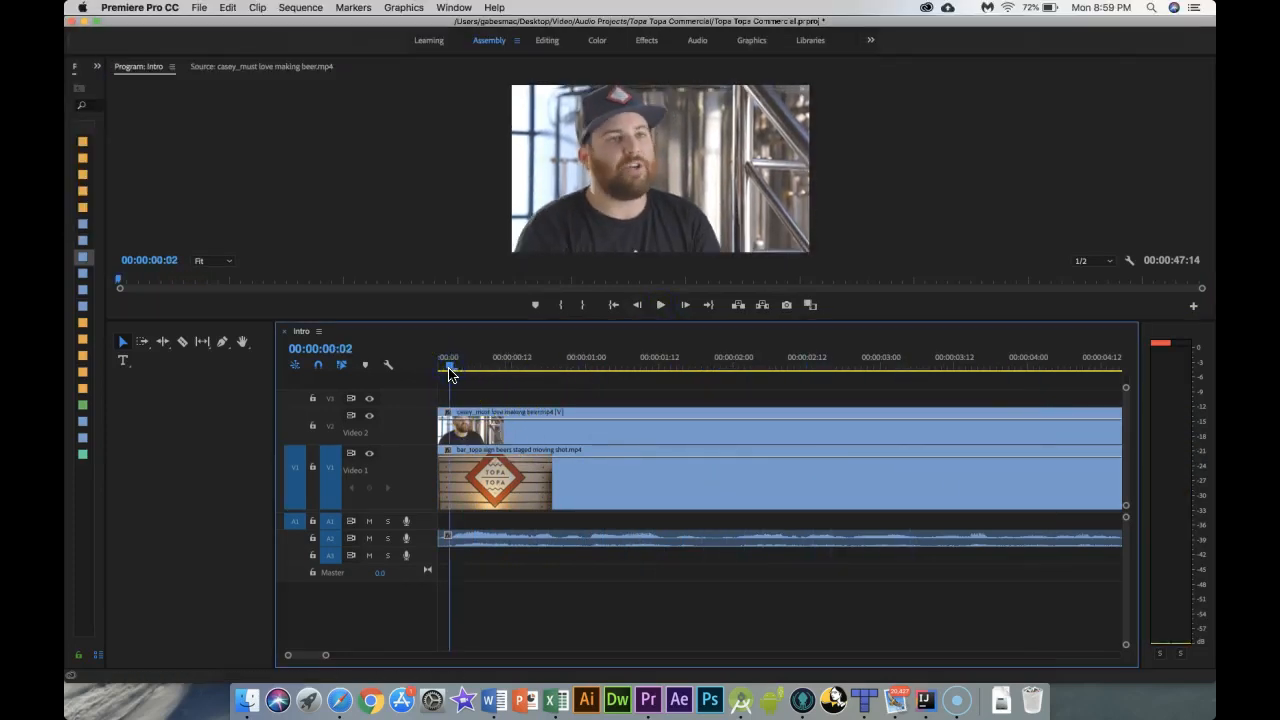
drag(448, 370, 445, 370)
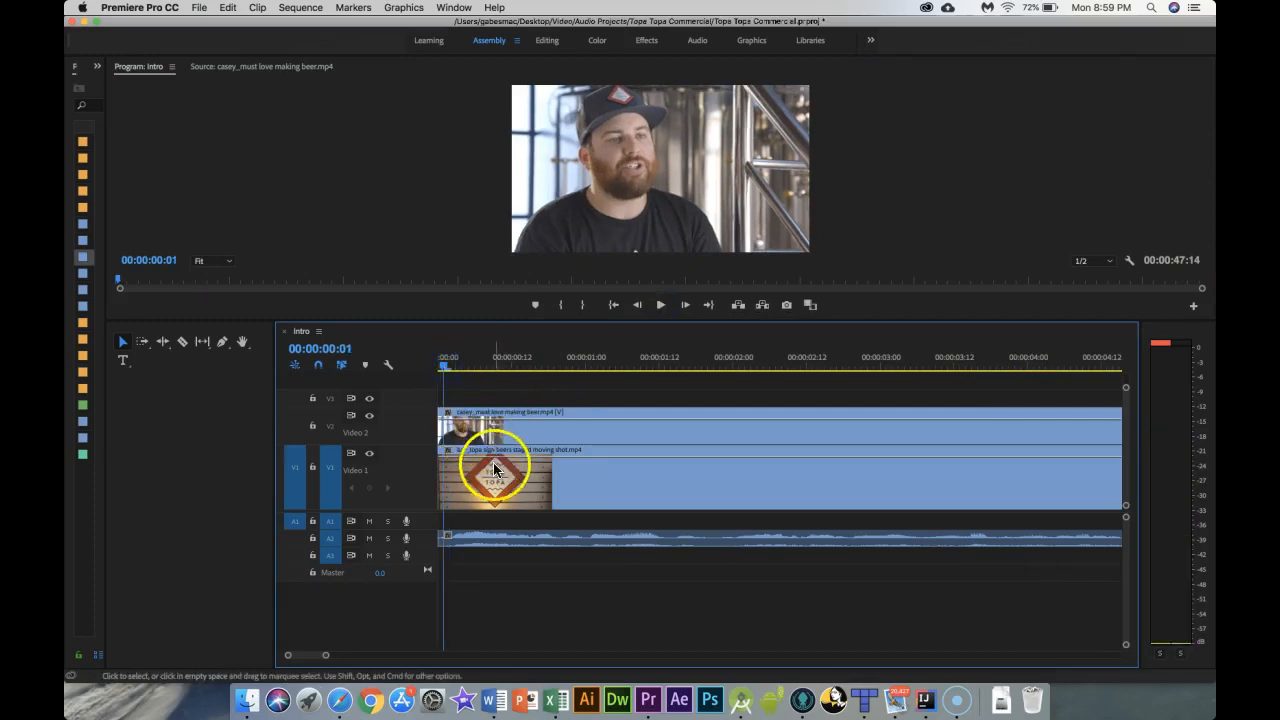
Step: Move the Topa sign shot from Video 1 up to the track above the interview clip
drag(517, 471, 520, 394)
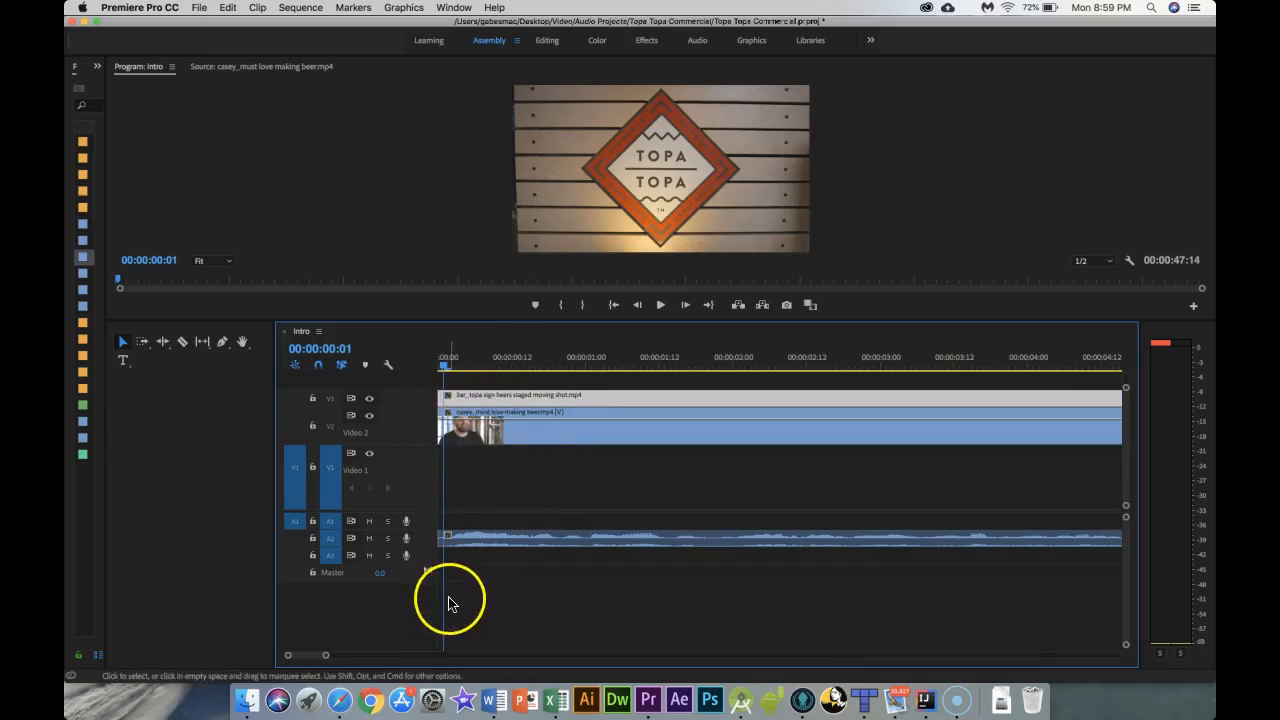
click(440, 370)
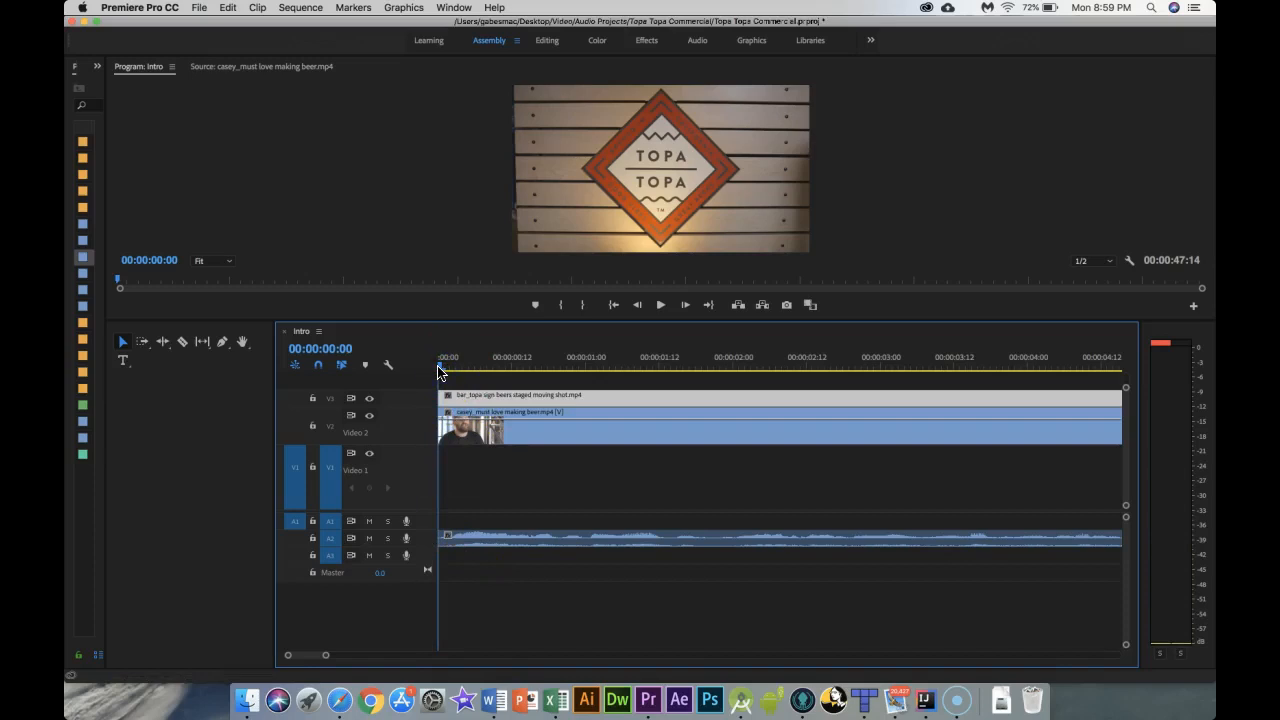
Step: Play the sequence and jump between its start and end to review the layering
key(space)
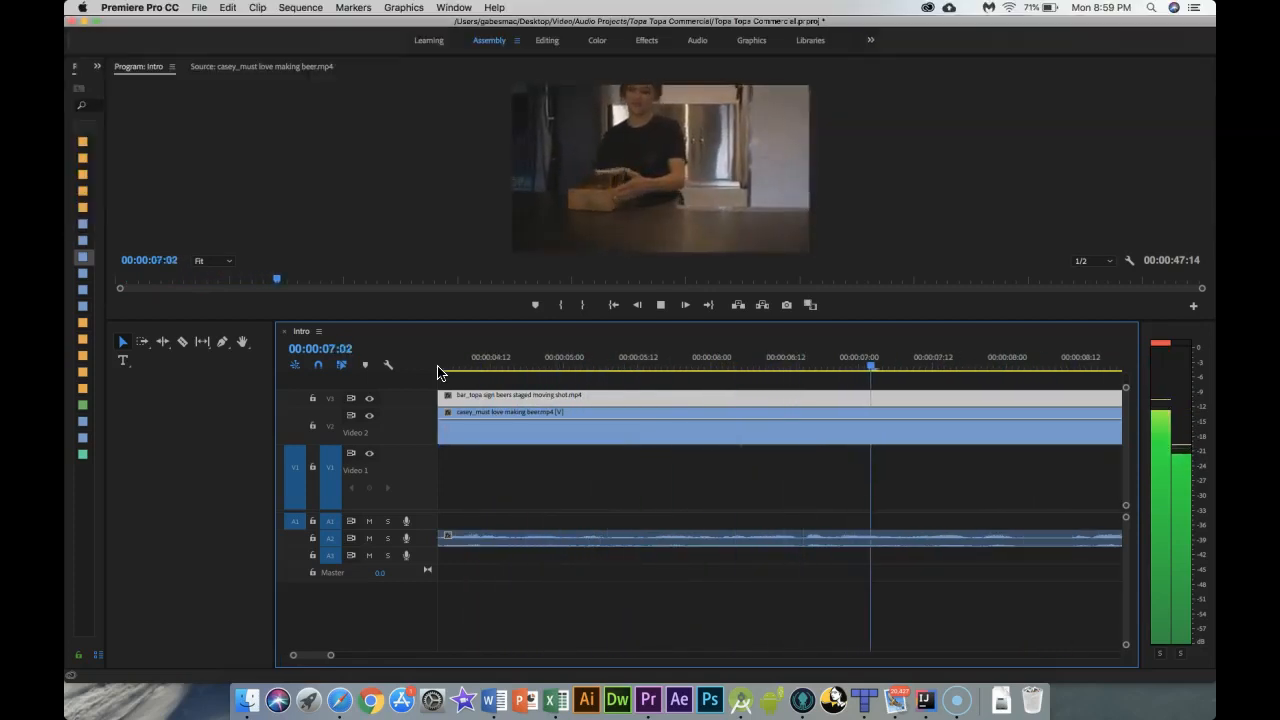
key(space)
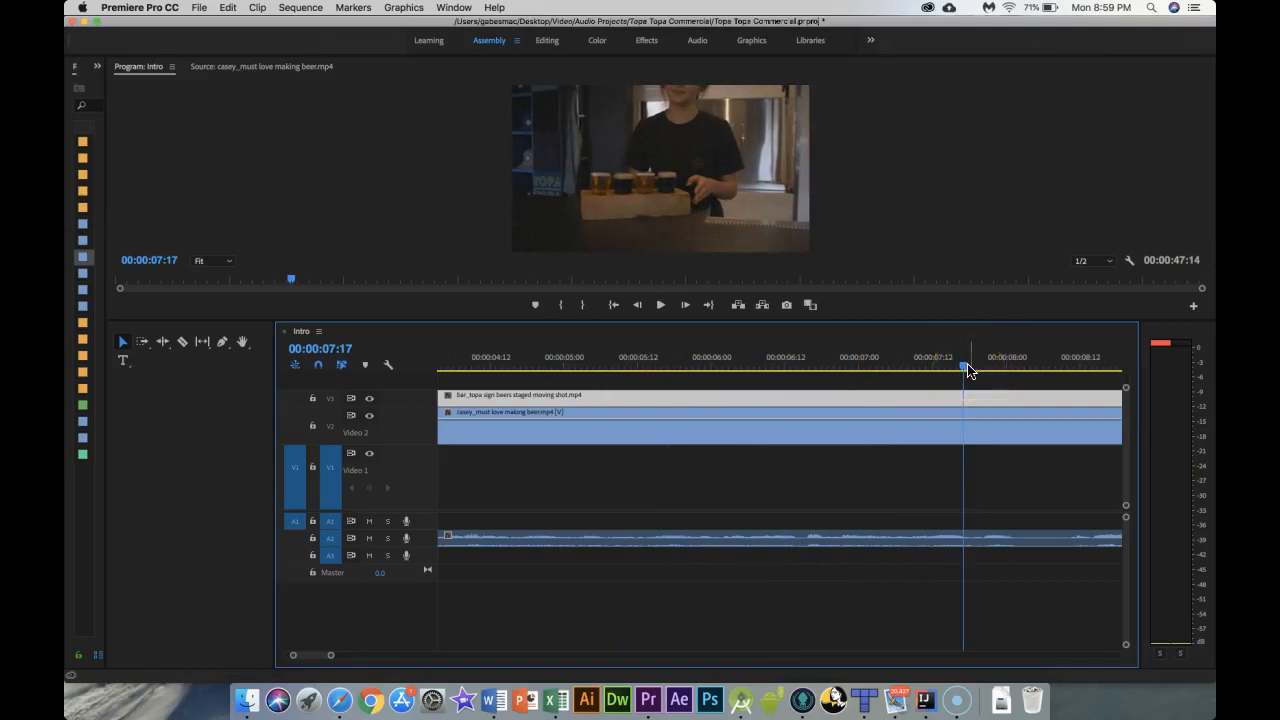
key(Home)
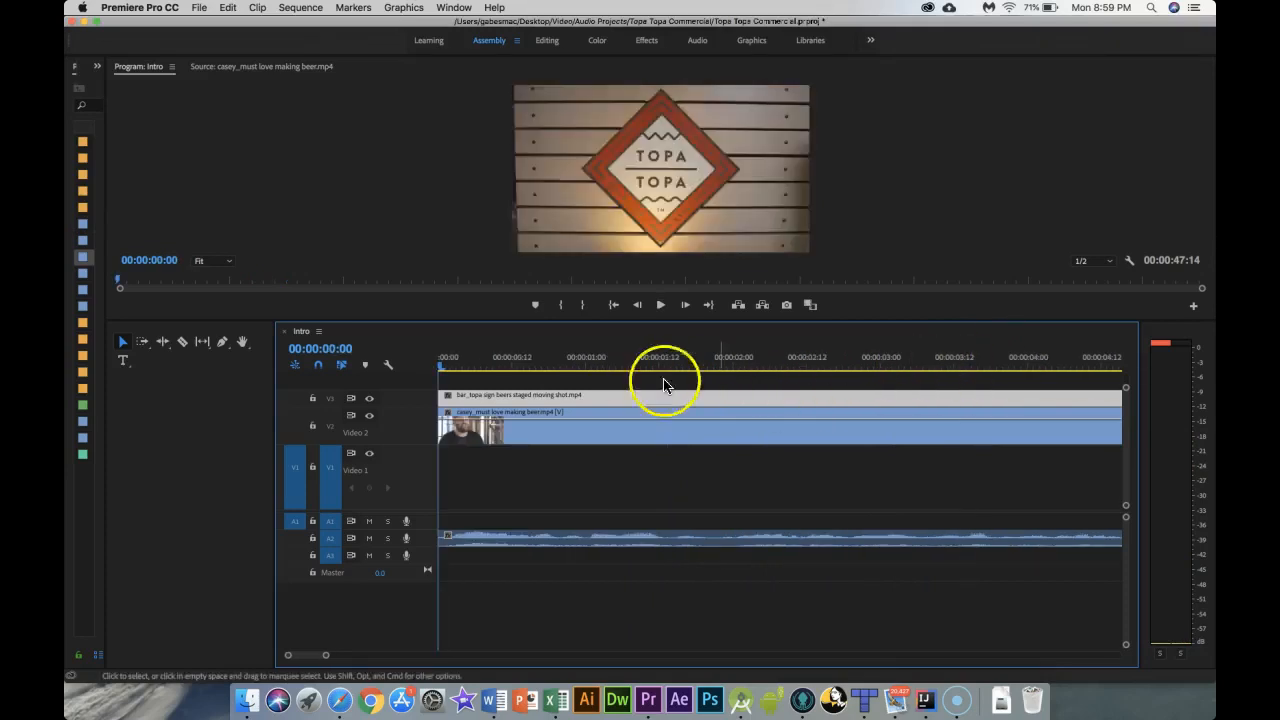
key(End)
key(Home)
key(End)
key(Home)
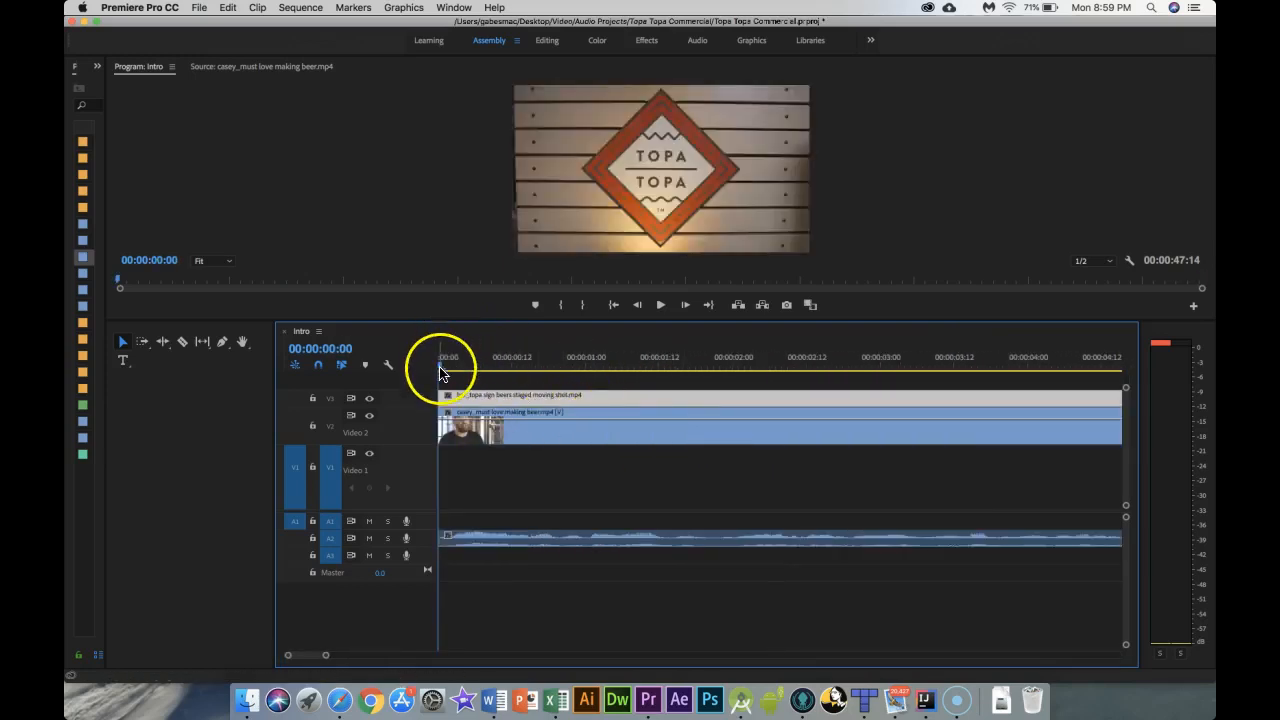
Step: Mute the interview's audio track and scrub through the sequence
drag(448, 369, 534, 371)
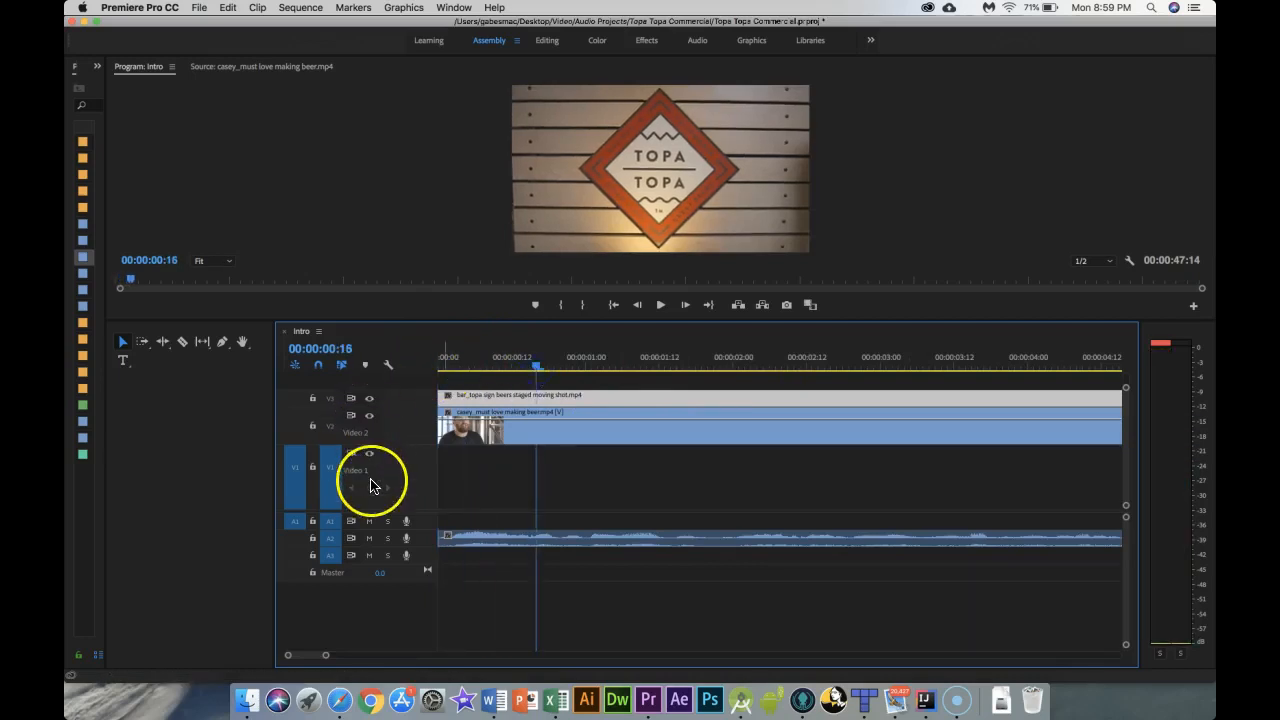
click(369, 538)
drag(536, 369, 851, 400)
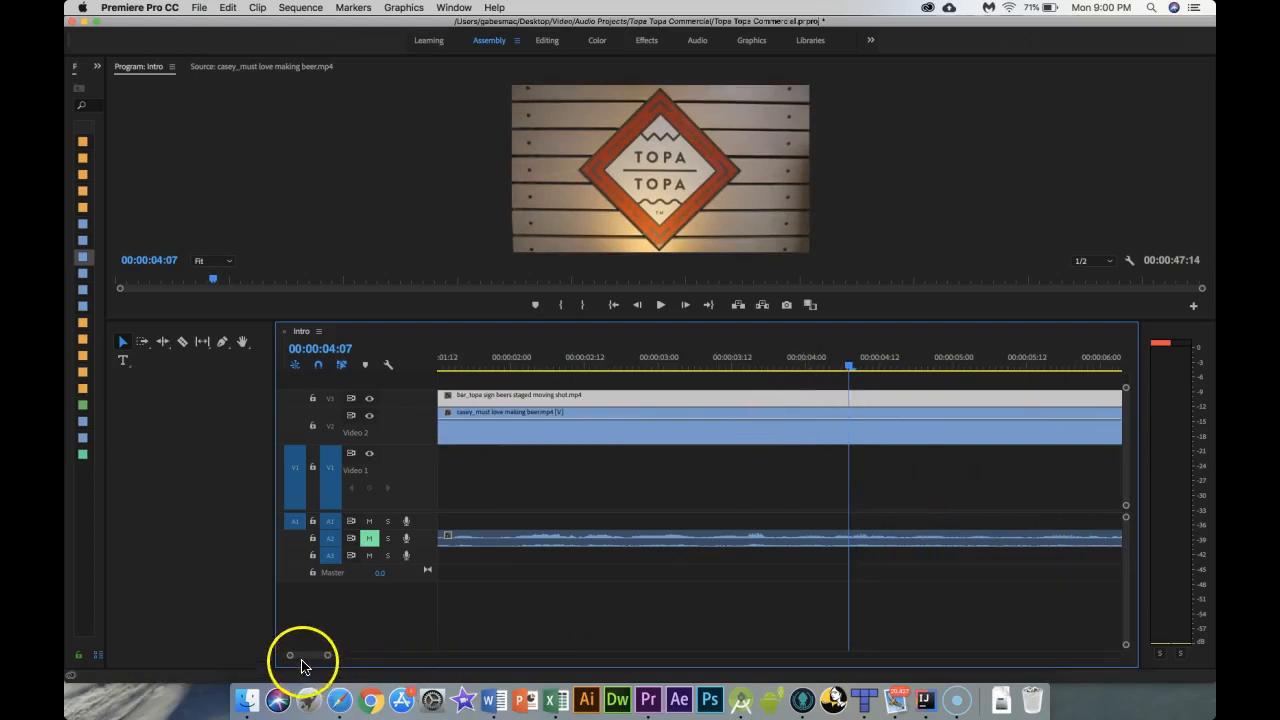
drag(300, 660, 286, 660)
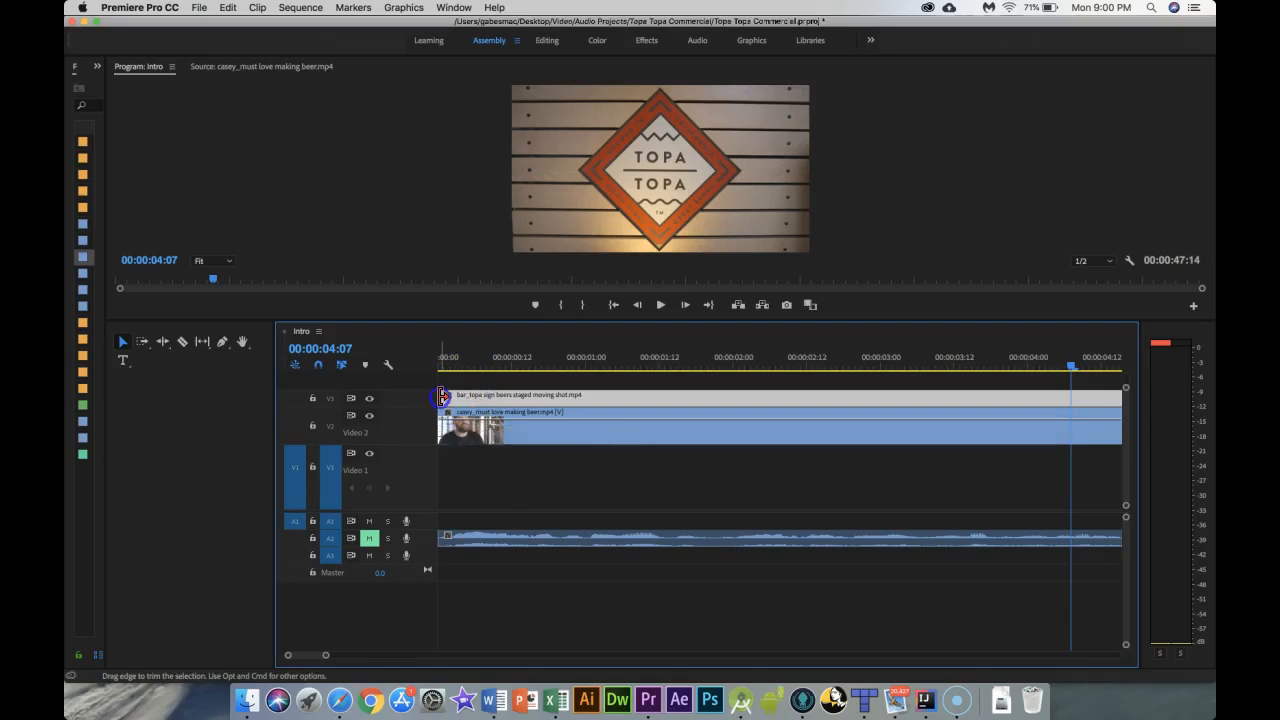
Step: Trim the head of the Topa sign shot on the top track, keeping it aligned to the sequence start
drag(441, 397, 581, 401)
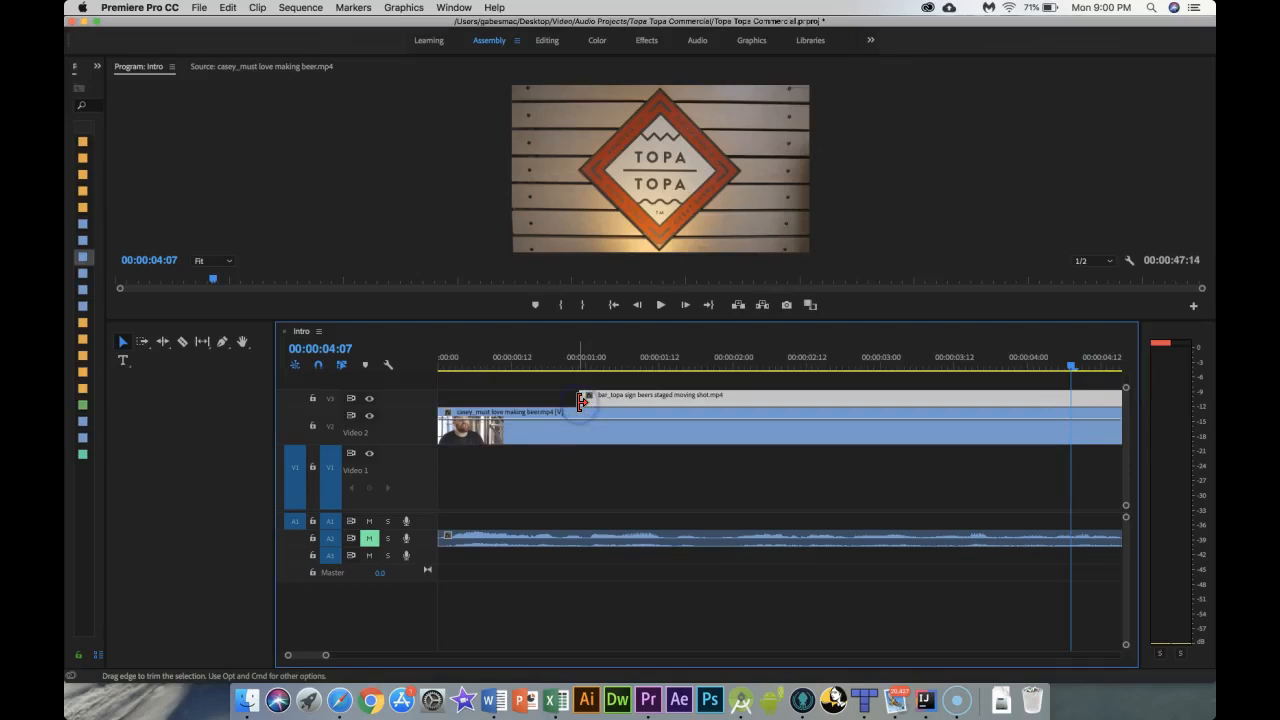
click(704, 398)
drag(702, 392, 447, 396)
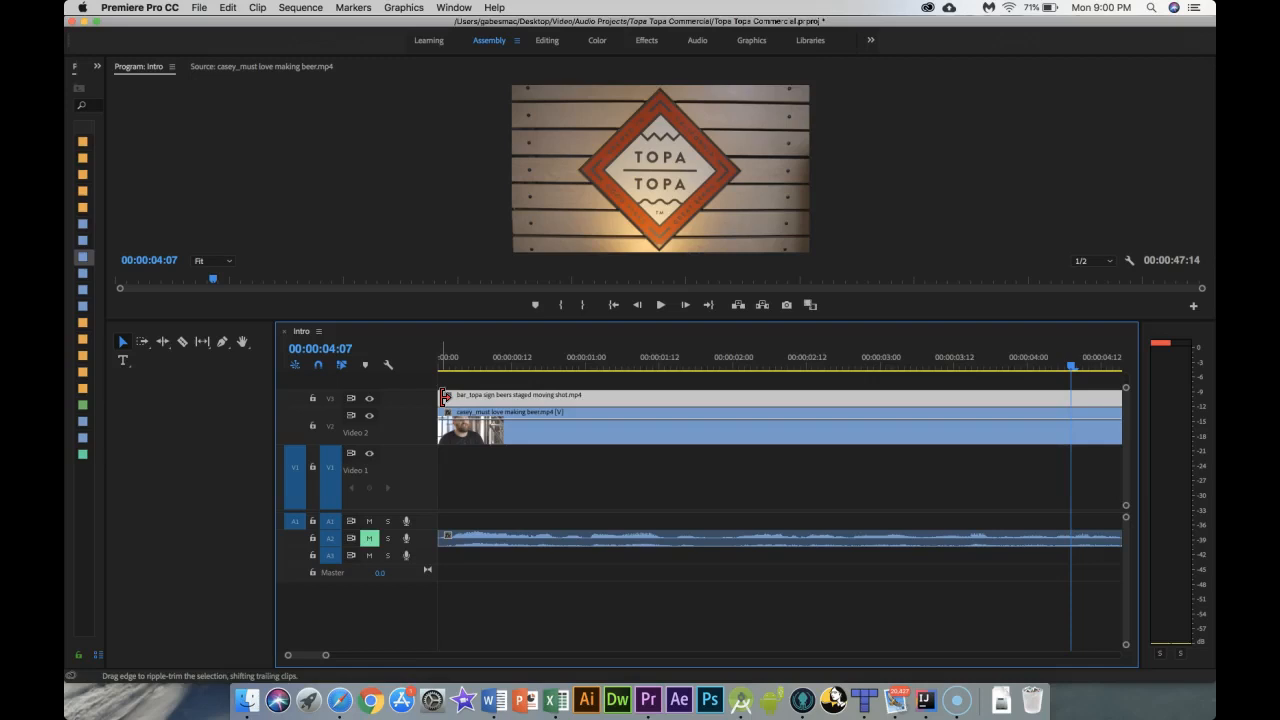
drag(444, 398, 612, 399)
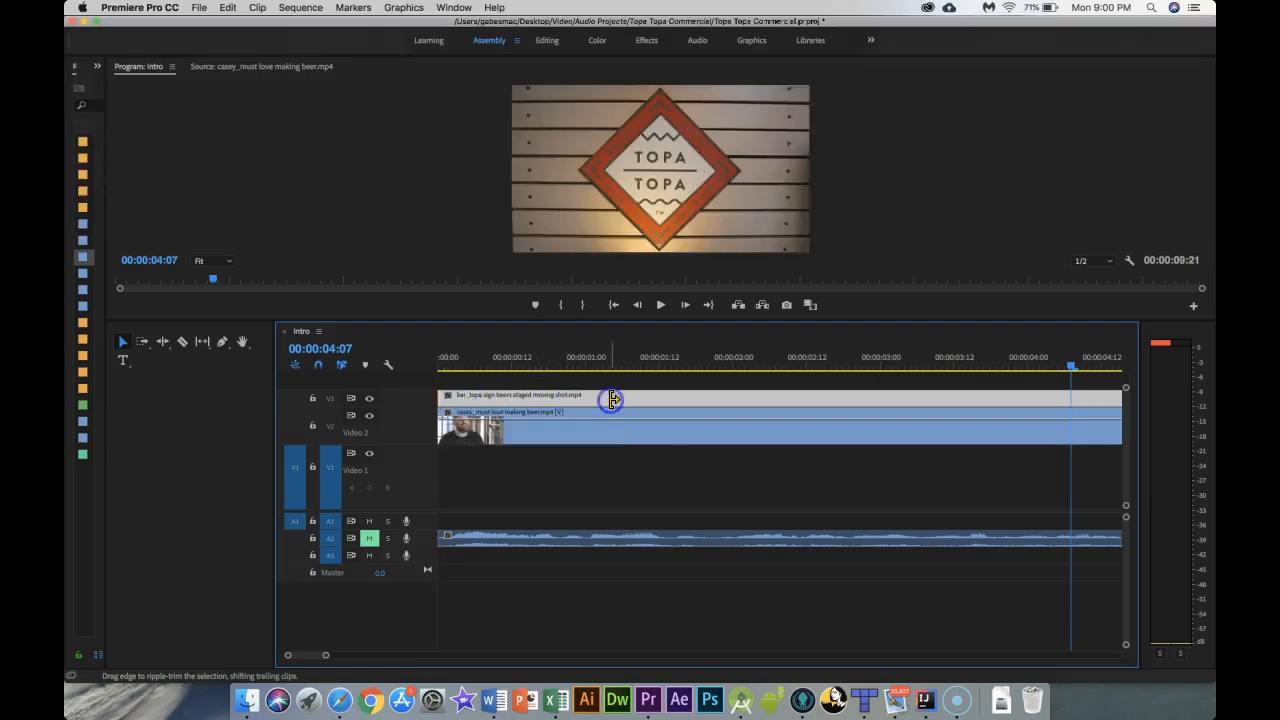
click(441, 398)
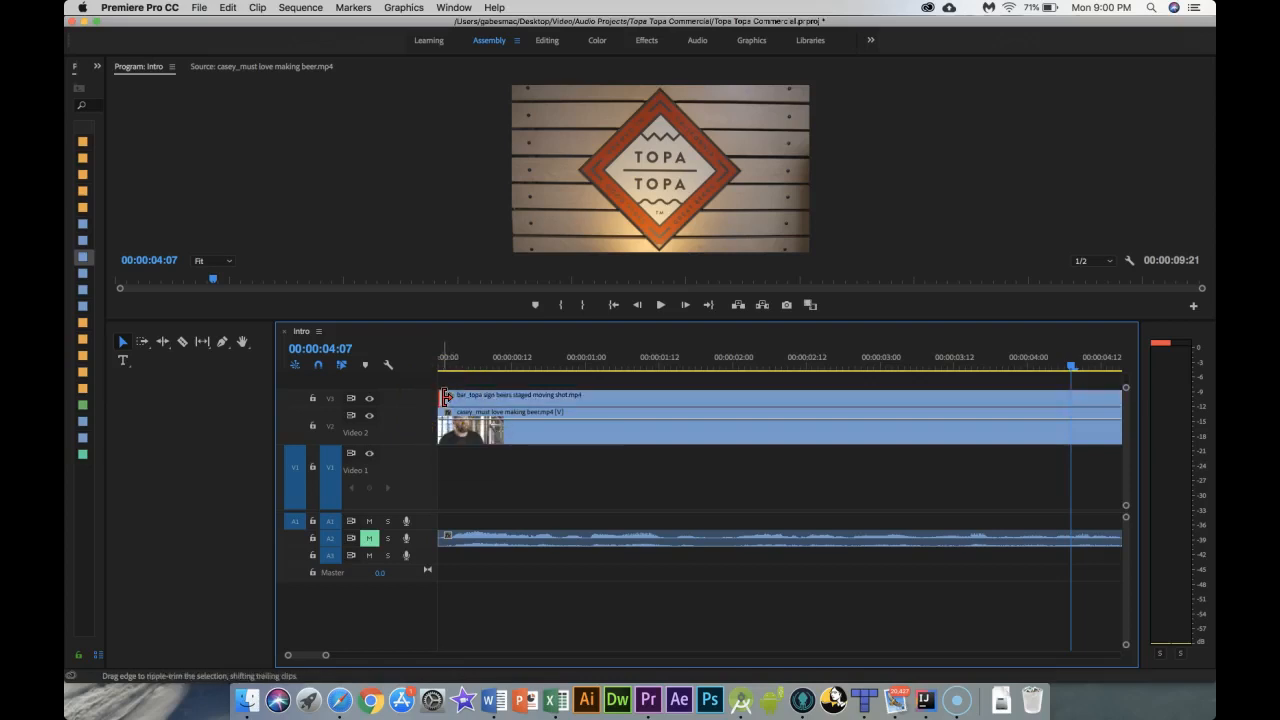
drag(445, 398, 538, 404)
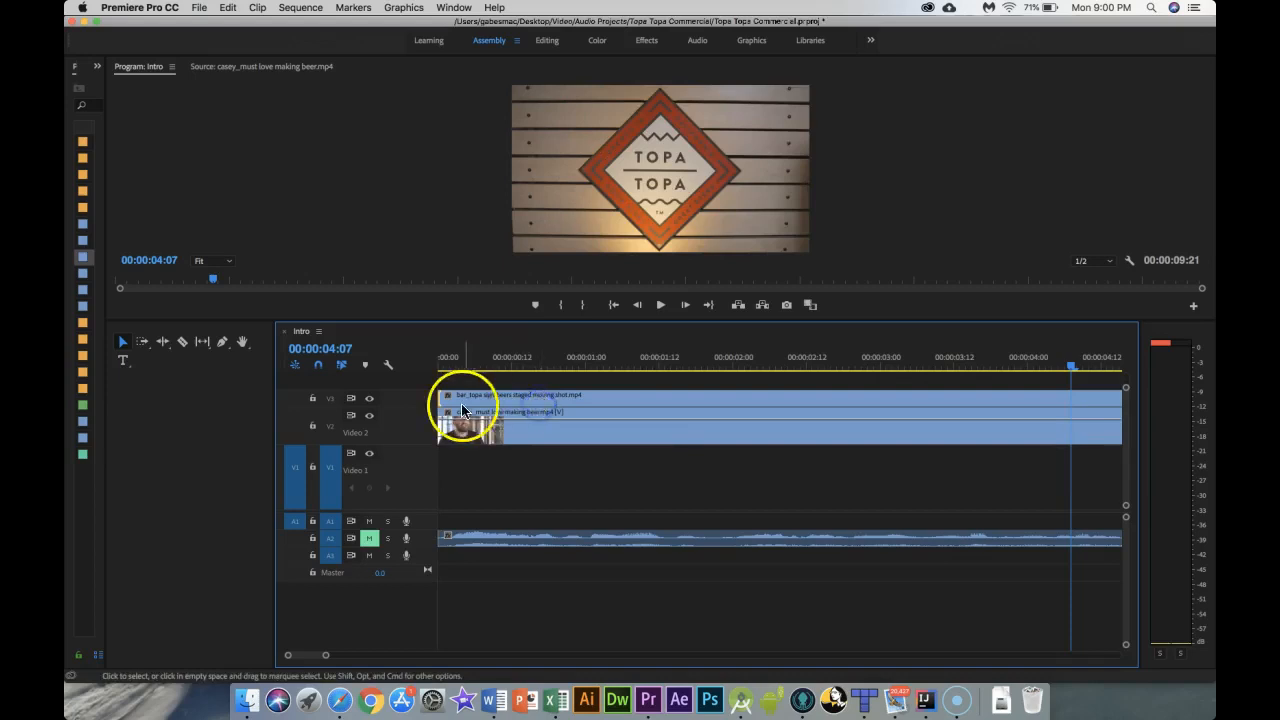
mouse_move(445, 398)
mouse_down()
mouse_move(972, 382)
mouse_move(1098, 402)
mouse_move(602, 423)
mouse_move(471, 420)
mouse_move(455, 398)
mouse_up()
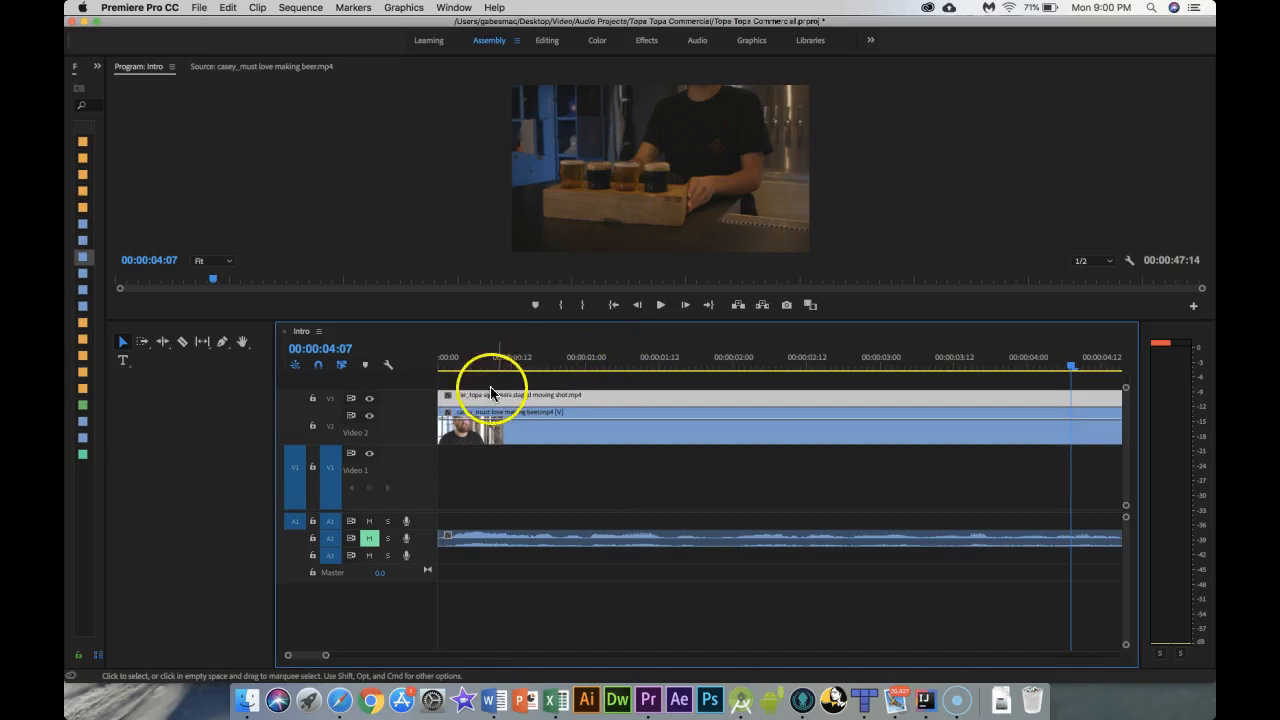
Step: Play back the opening of the sequence from the start
click(438, 363)
key(space)
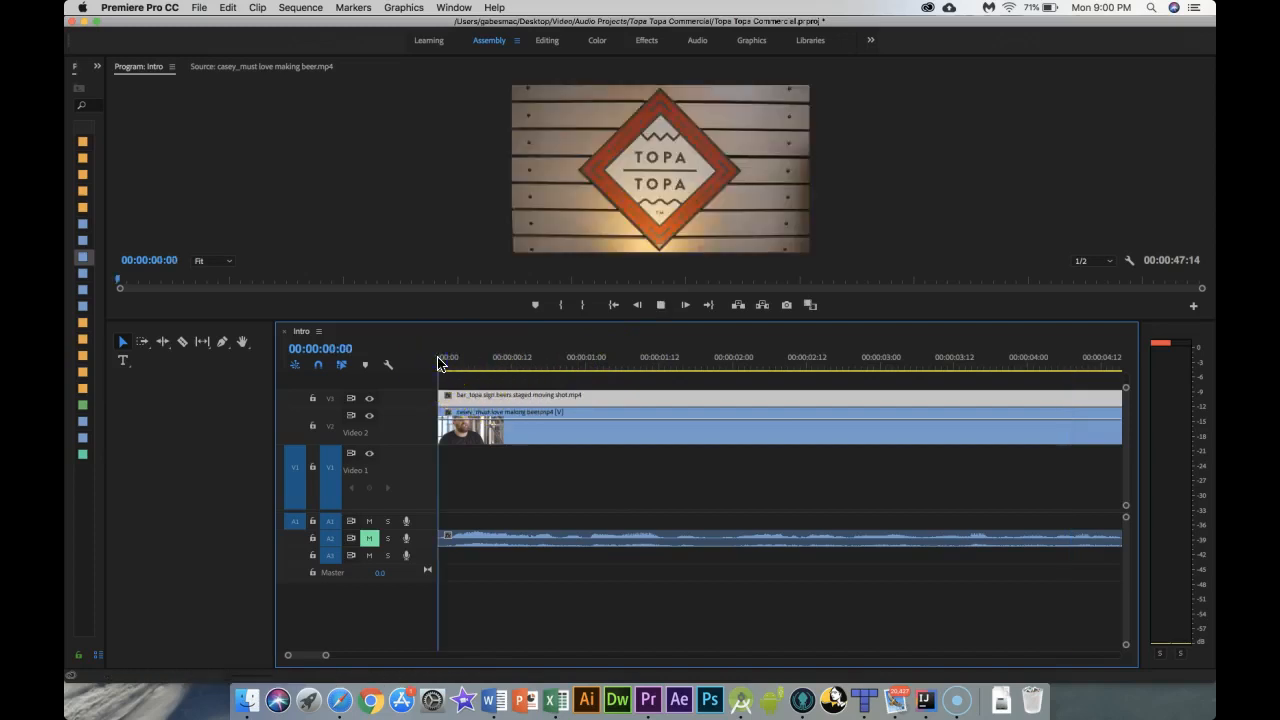
key(space)
Step: Unmute the interview's audio track and replay the sequence from the start
click(369, 538)
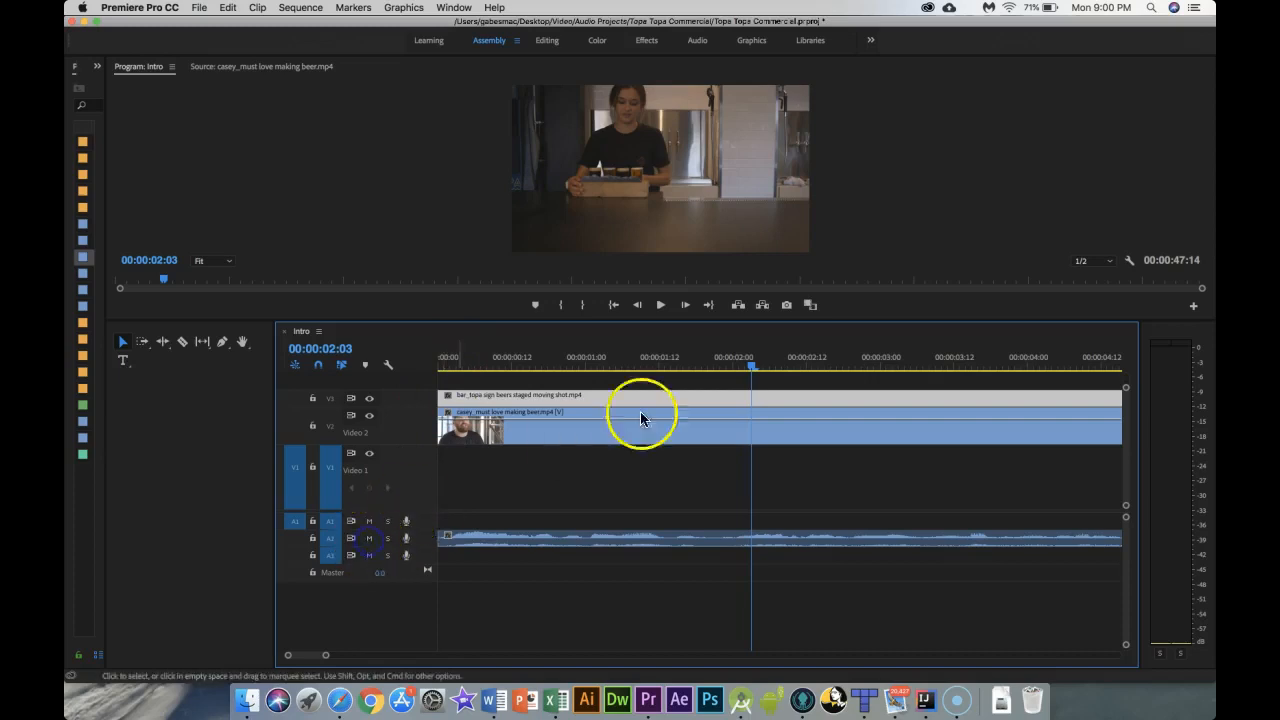
drag(752, 370, 437, 362)
key(space)
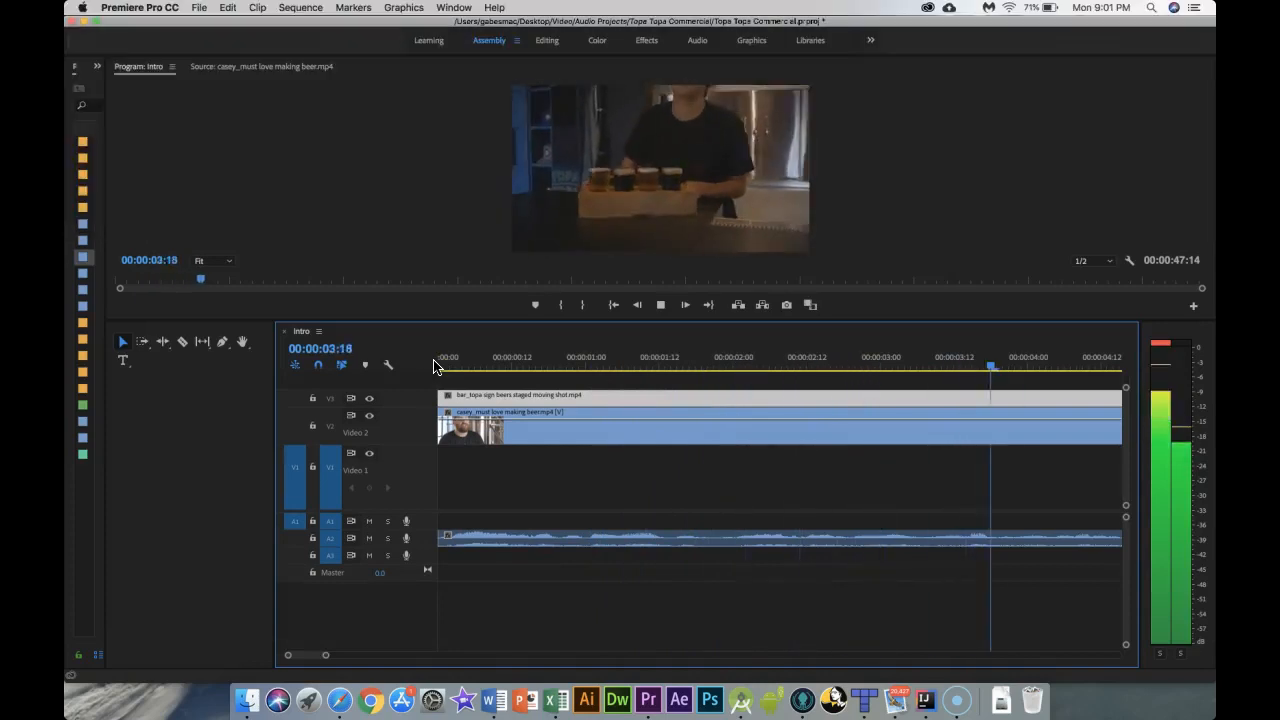
key(space)
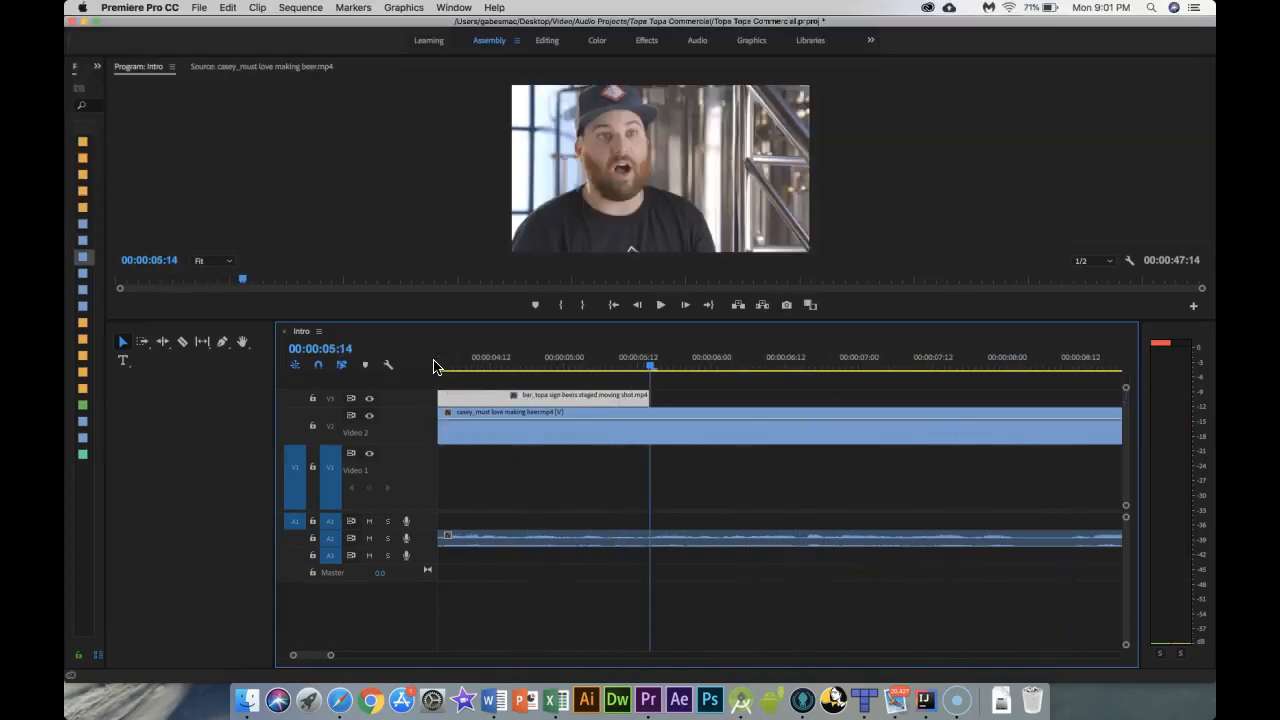
Step: Step frame by frame around 00:00:05:14 to find where the Topa sign shot should end
click(645, 369)
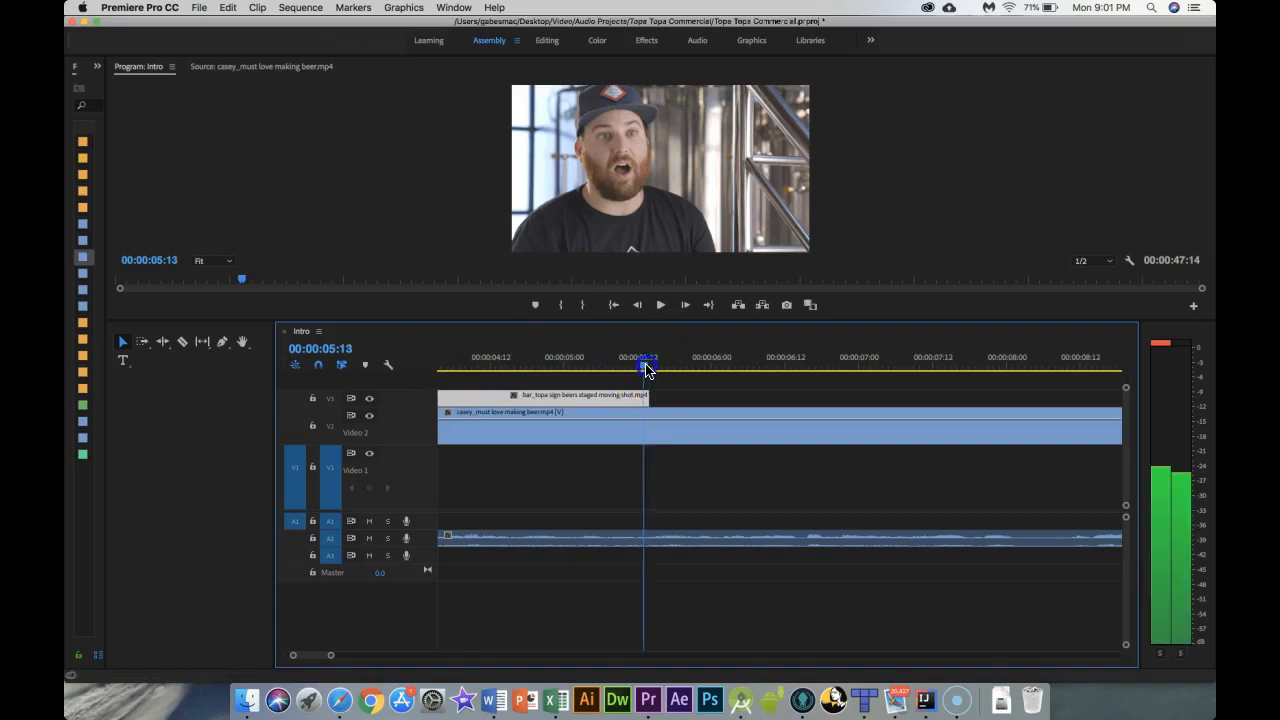
key(Right)
key(Left)
key(Left)
key(Left)
key(Left)
key(Left)
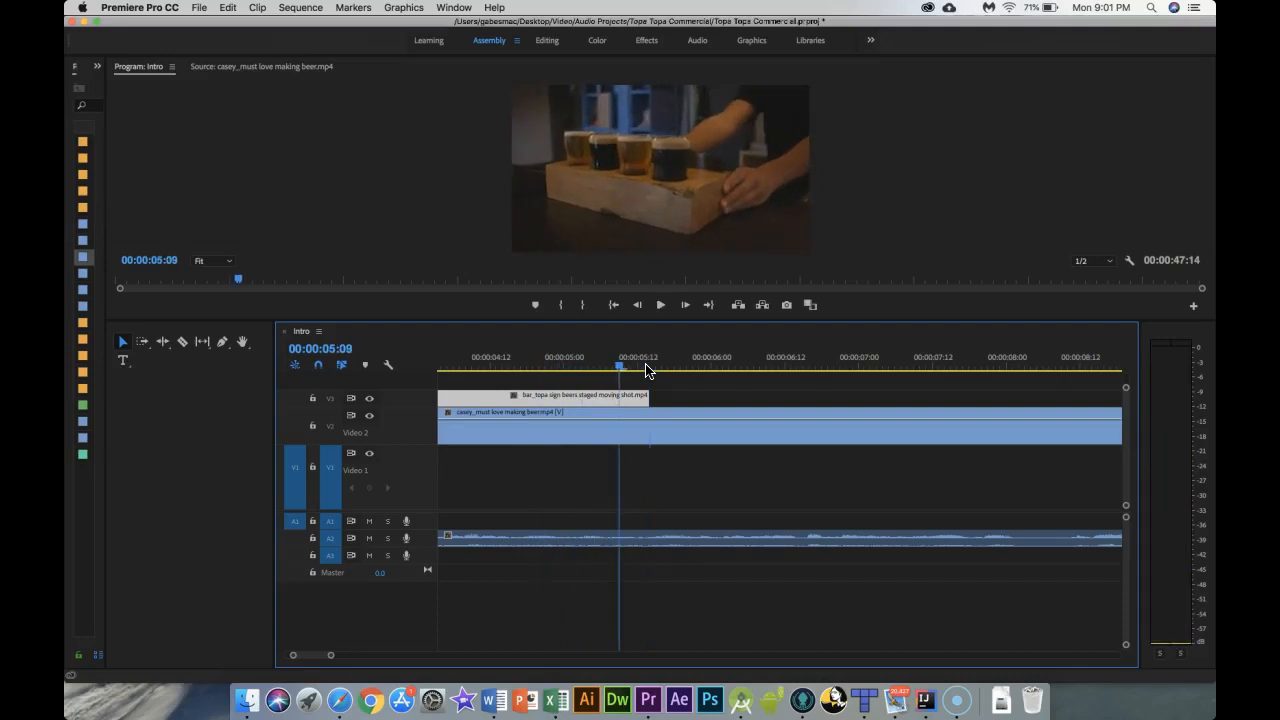
key(Right)
key(Right)
key(Right)
key(Right)
key(Right)
key(Right)
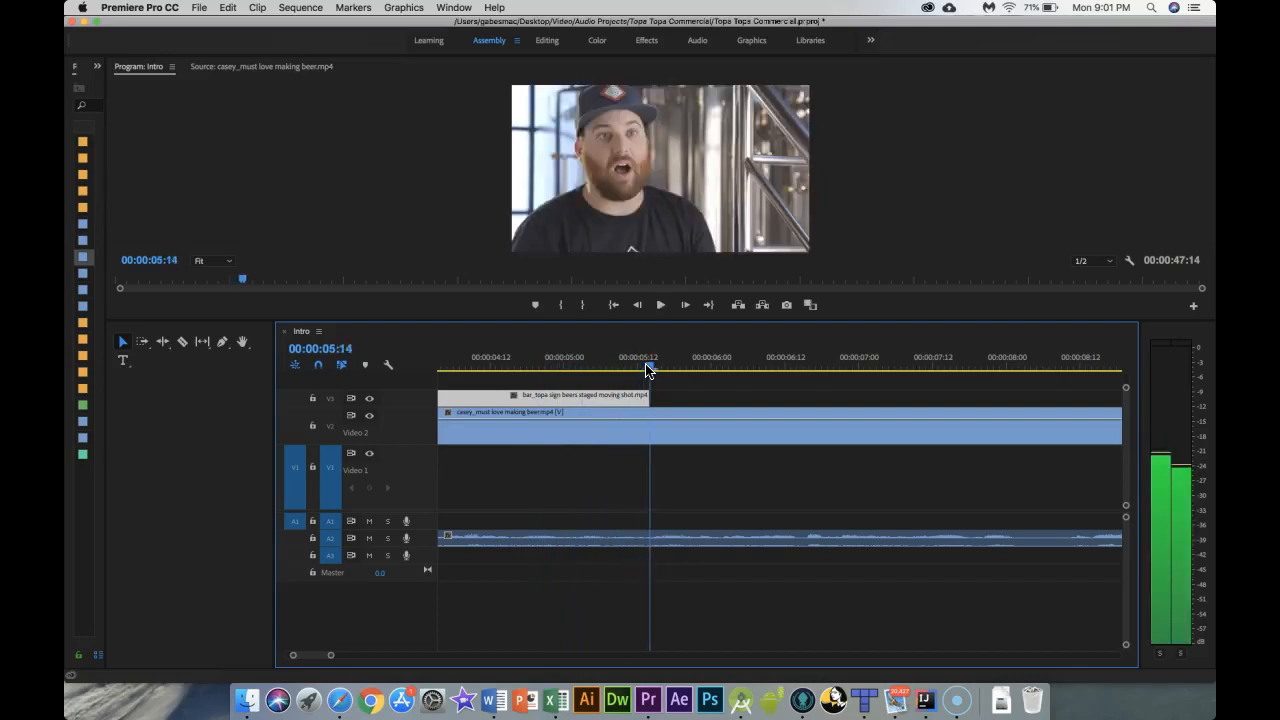
key(Right)
key(Right)
key(Right)
key(Right)
key(Right)
key(Right)
key(Right)
key(Right)
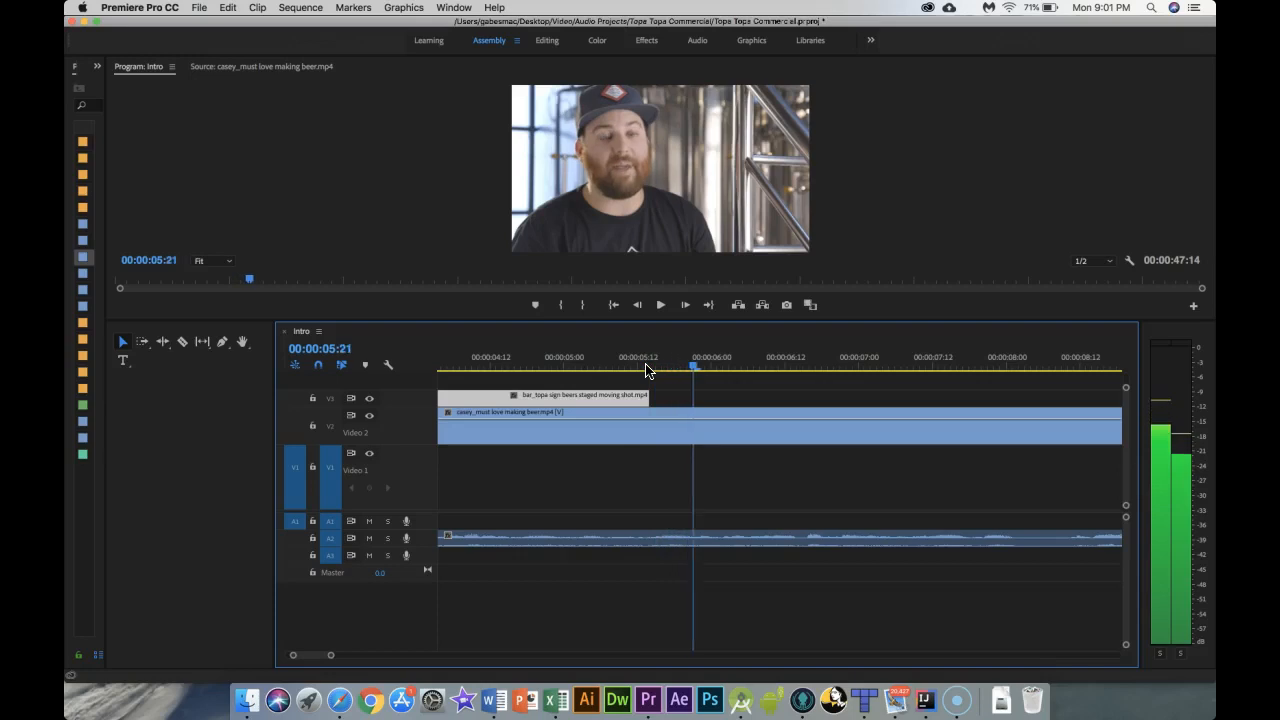
key(Right)
key(Right)
key(Right)
key(Right)
key(Right)
Step: Extend the end of the Topa sign shot to about 00:00:05:15 and step back to check the cut
drag(649, 395, 655, 395)
key(Left)
key(Left)
key(Left)
key(Left)
key(Left)
key(Left)
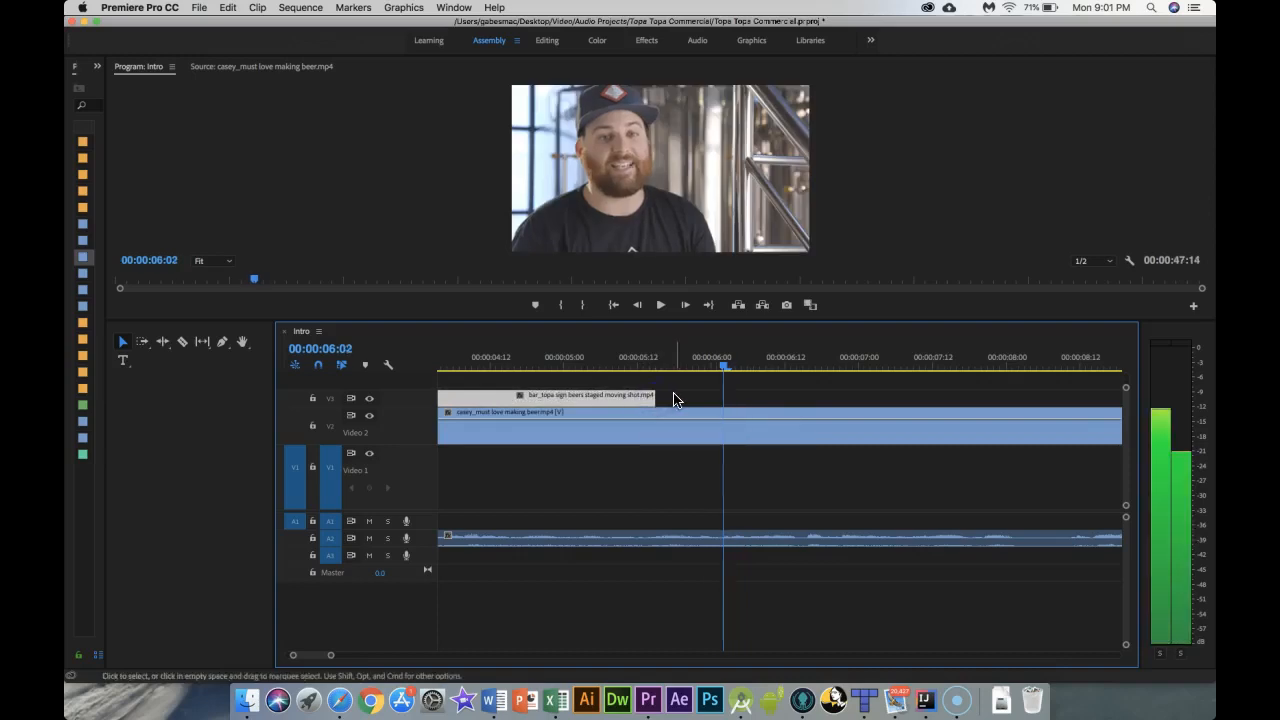
key(Left)
key(Left)
key(Left)
key(Left)
key(Left)
key(Left)
key(Left)
key(Left)
key(Left)
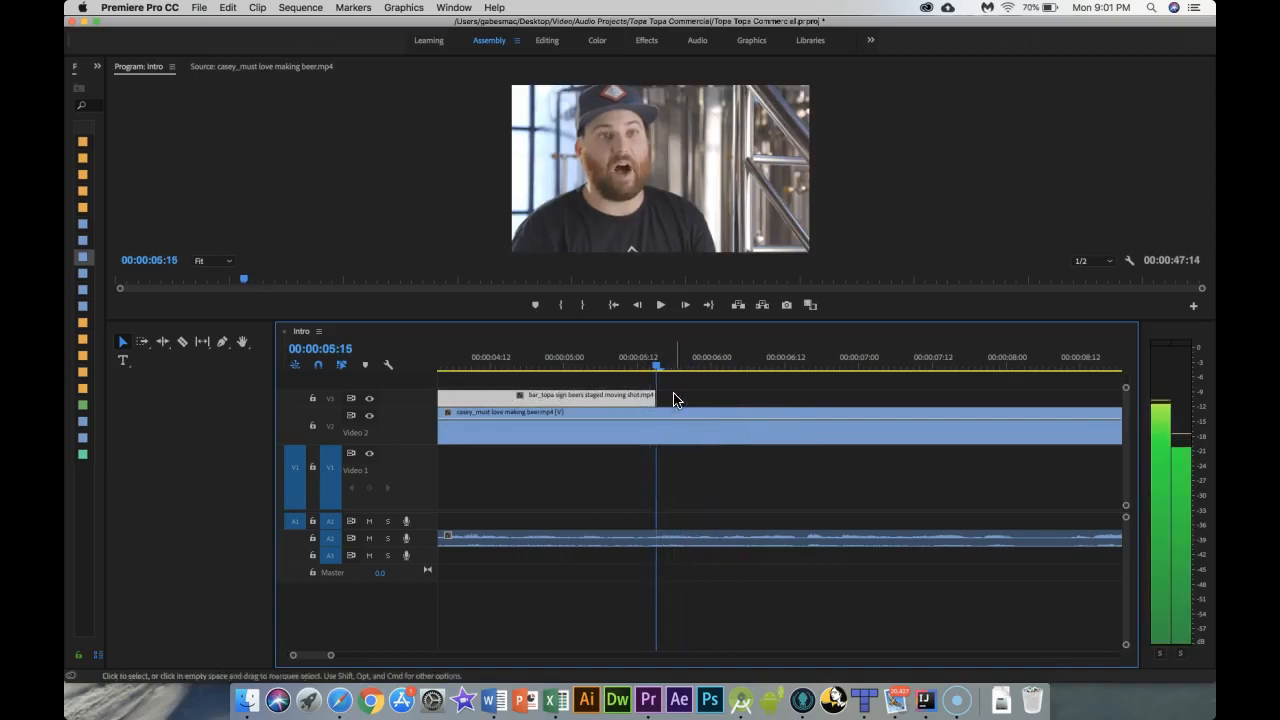
Step: Trim the end of the Topa sign shot, extending it to about 00:00:05:18, and play back the cut to check it
key(Right)
key(Right)
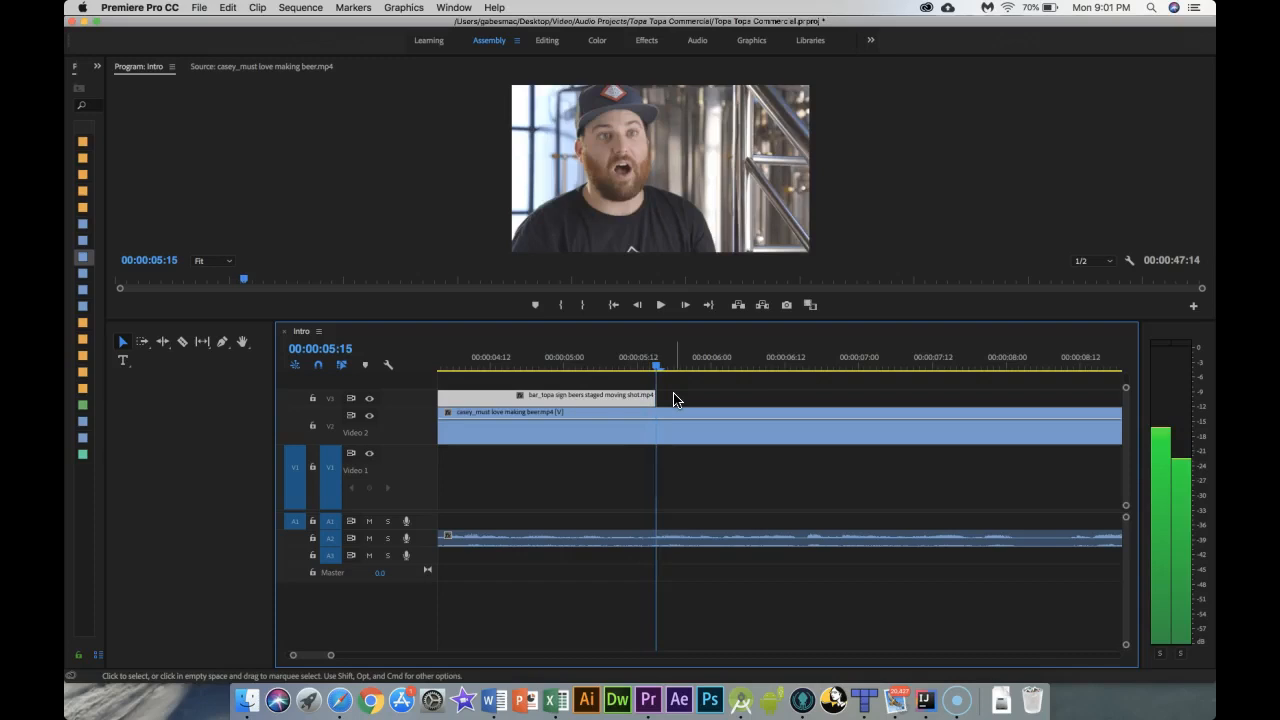
drag(651, 397, 654, 397)
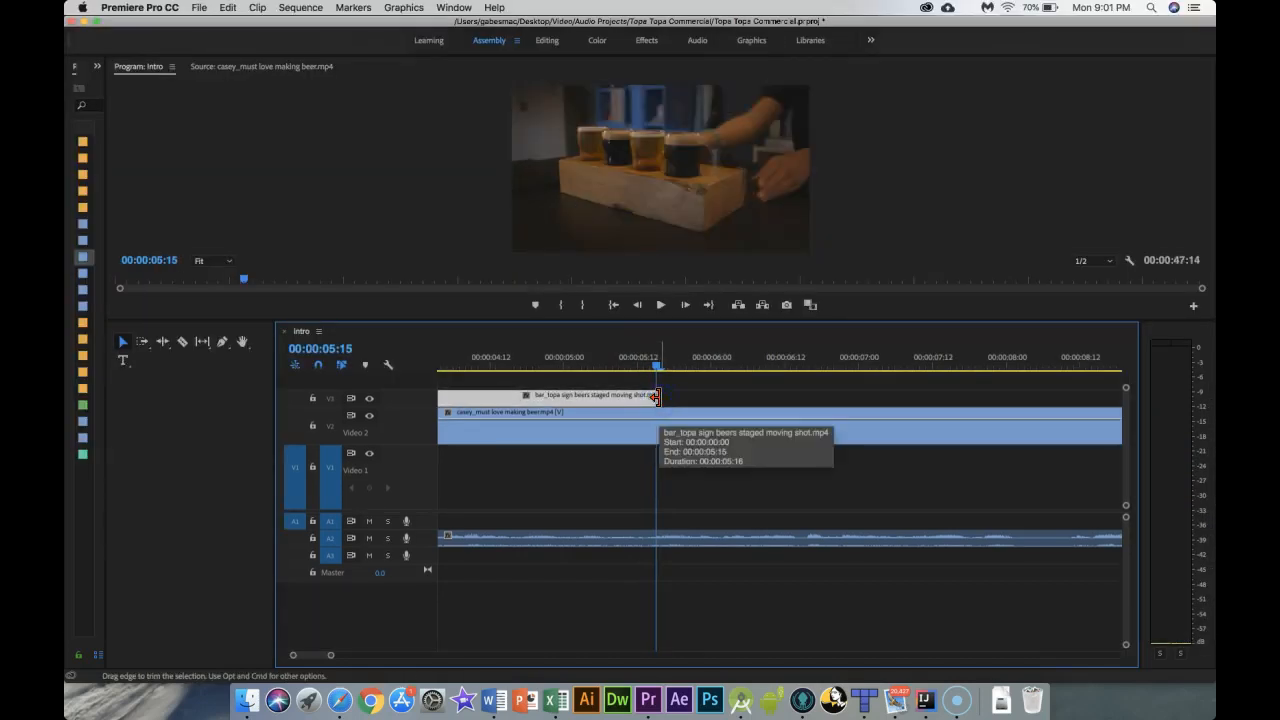
key(space)
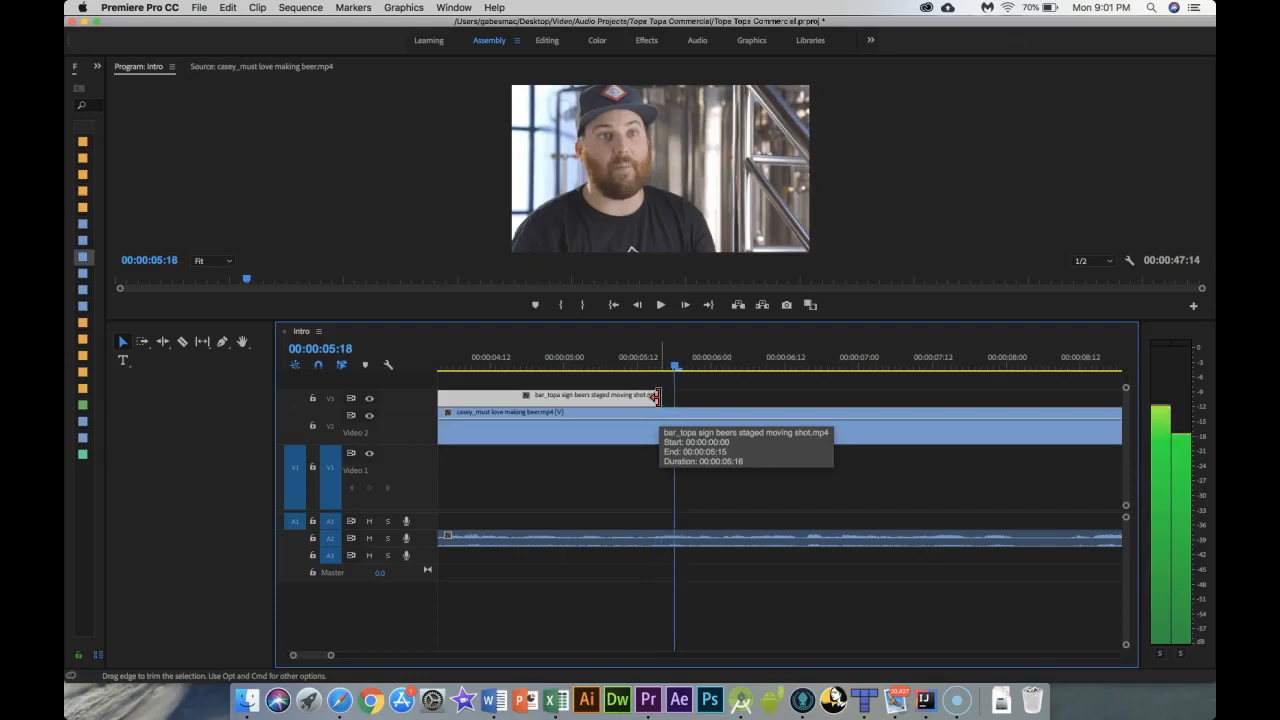
drag(658, 398, 677, 399)
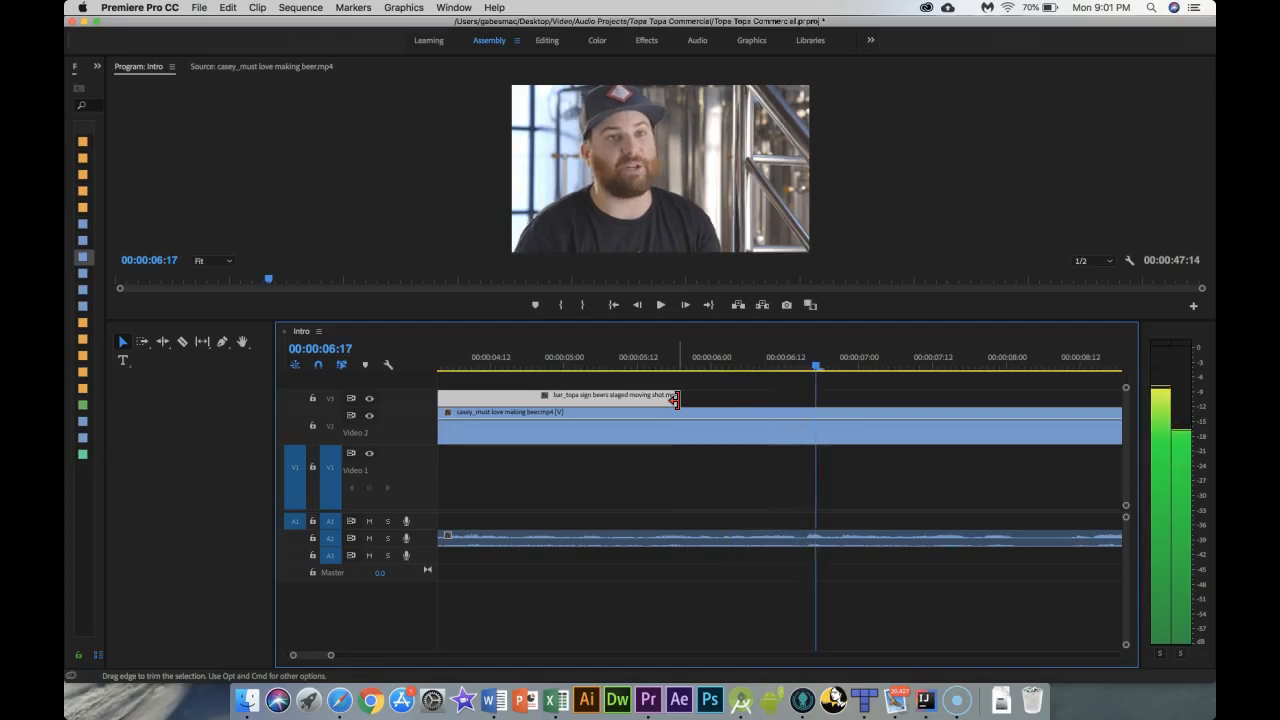
key(Right)
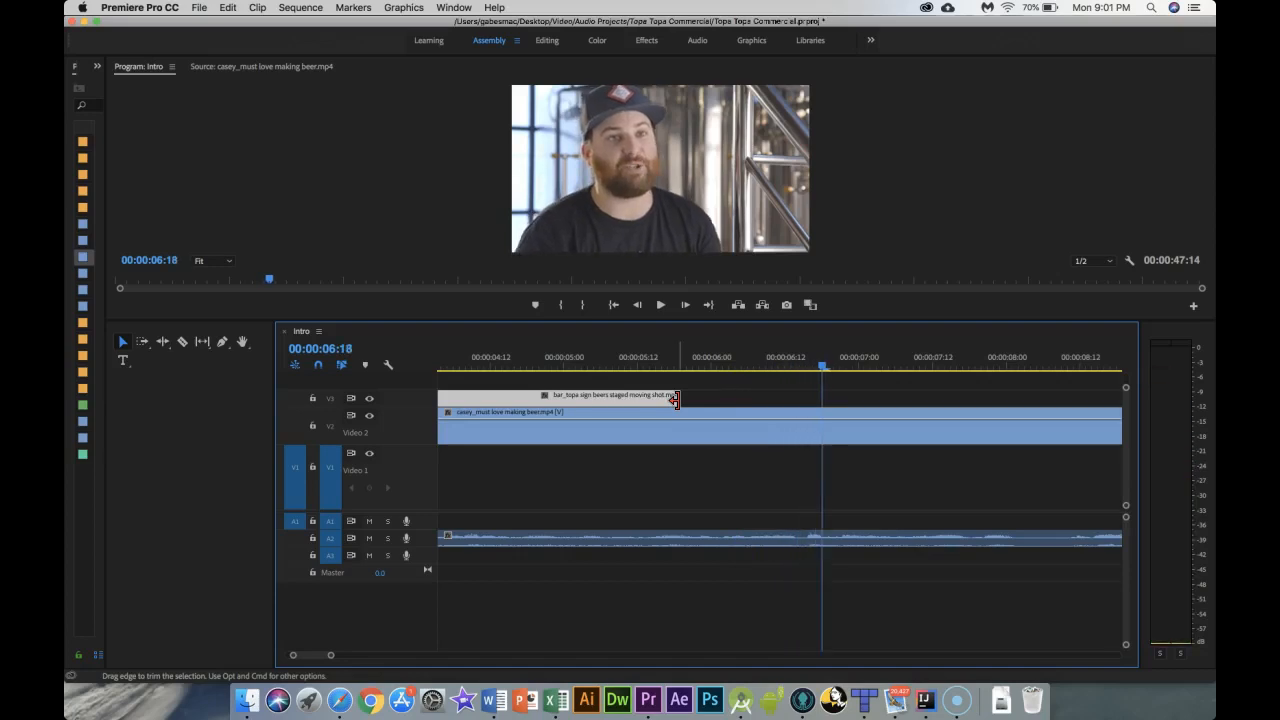
Step: Enlarge the project panel and switch its view to icons
drag(105, 140, 577, 197)
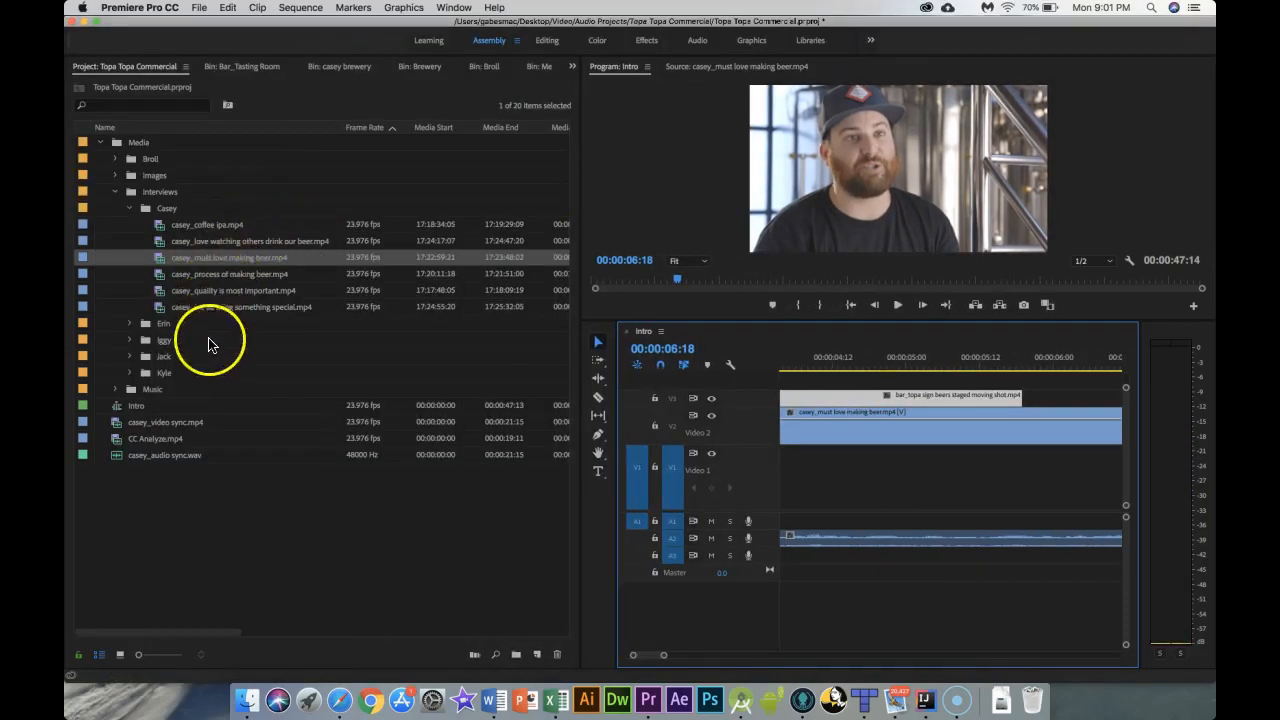
click(129, 325)
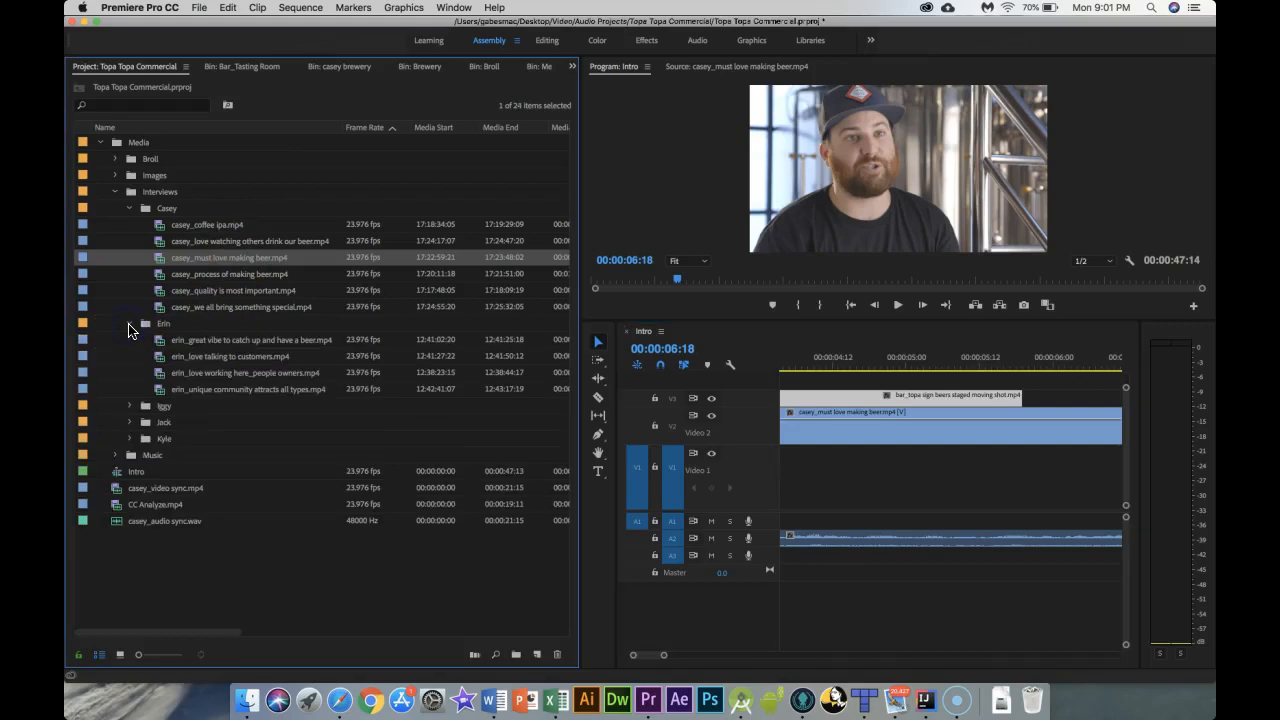
click(120, 656)
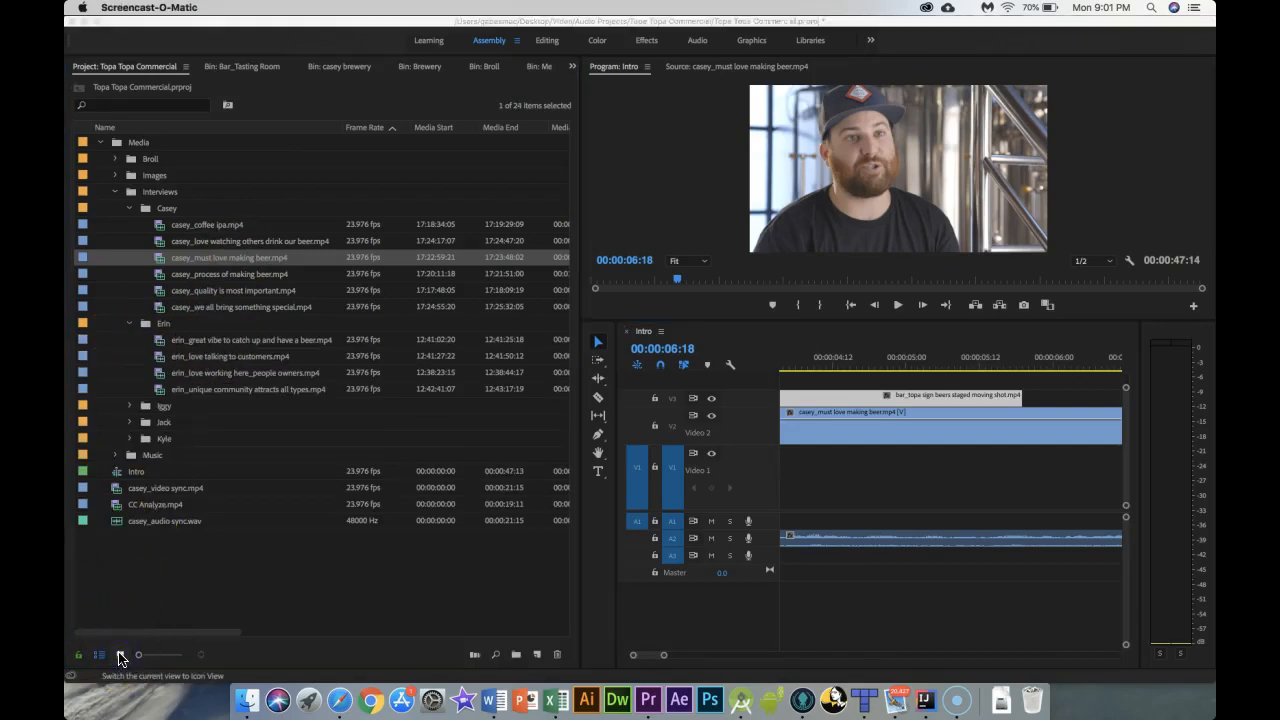
click(117, 655)
click(121, 655)
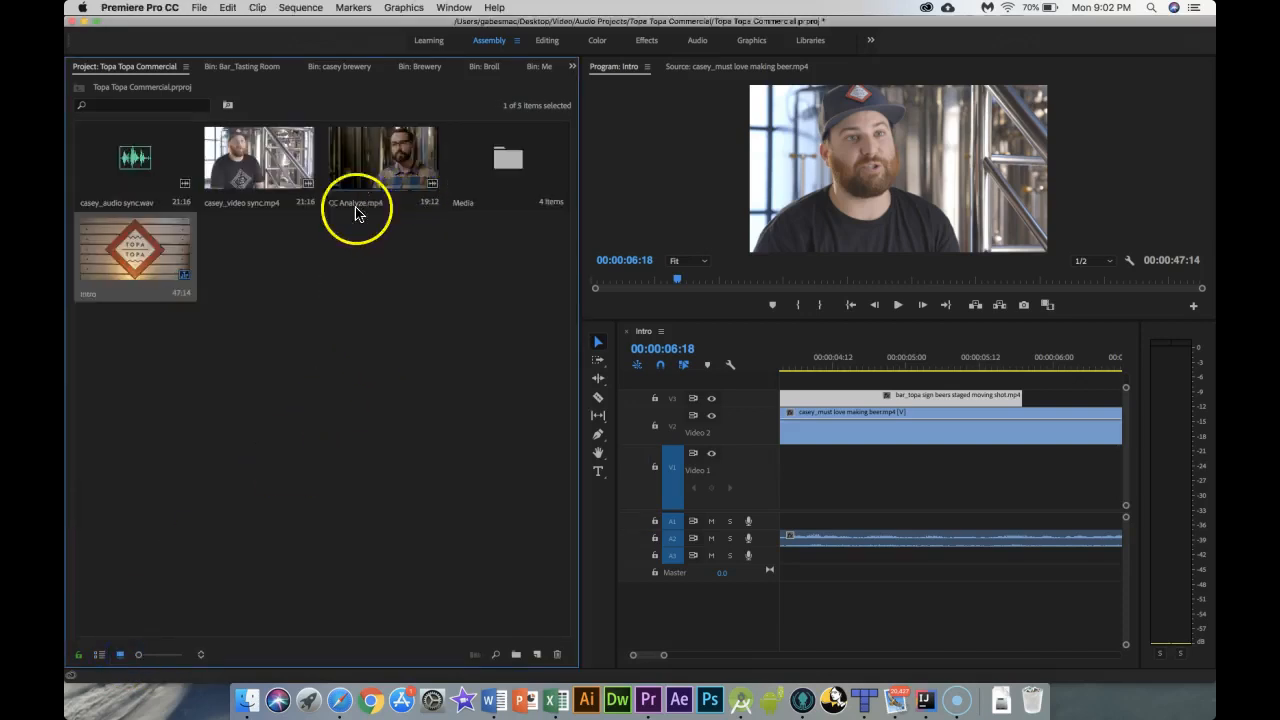
Step: Open the Media, Broll, Brewery and casey brewery bins in turn to find B-roll
click(491, 155)
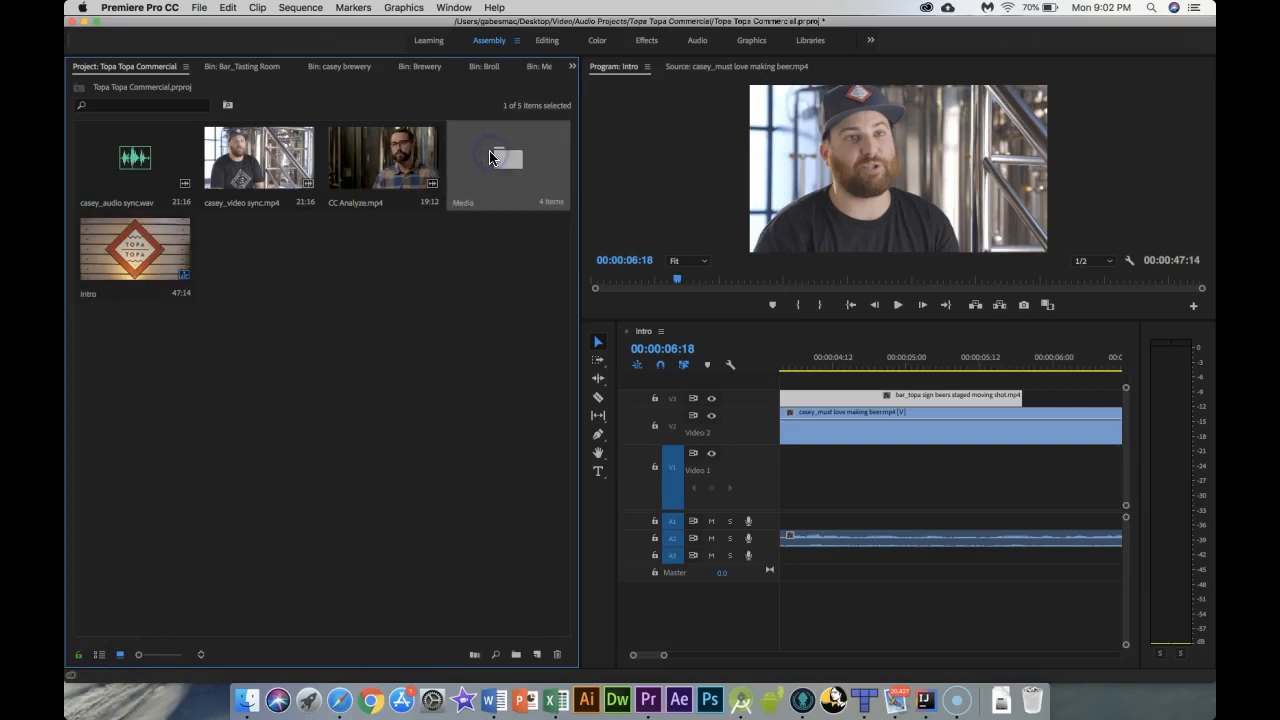
double_click(491, 155)
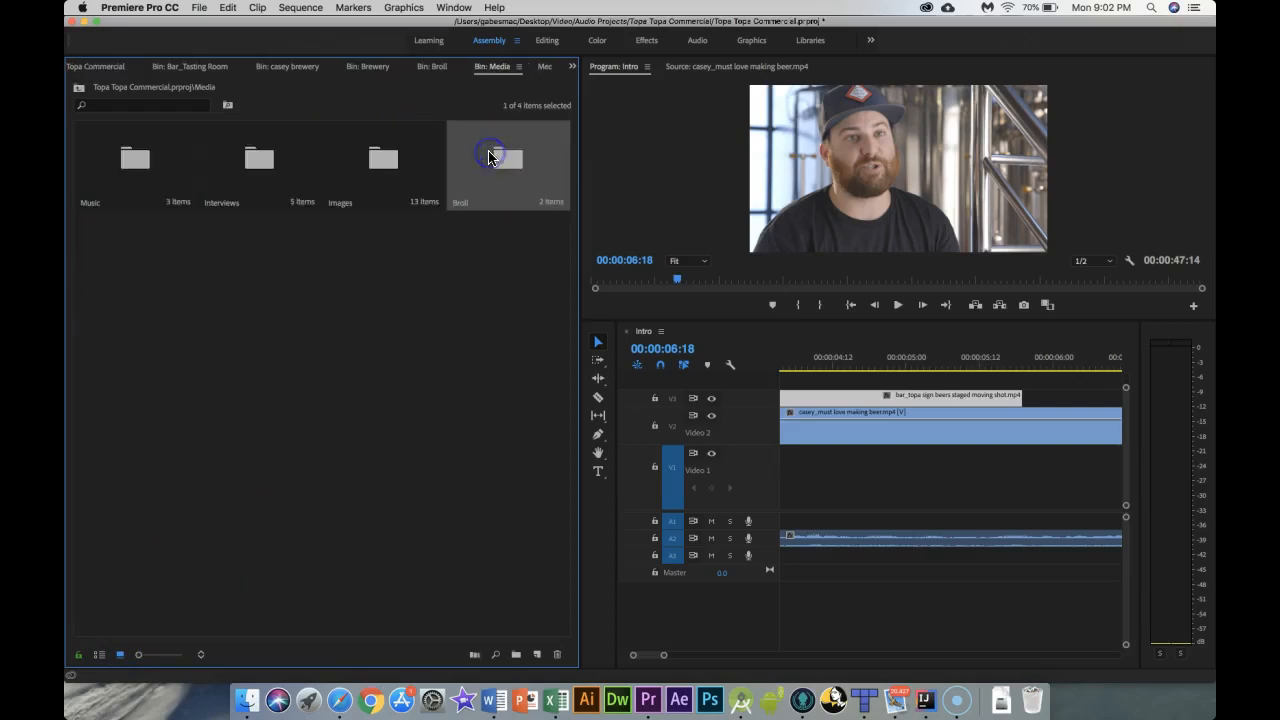
double_click(482, 182)
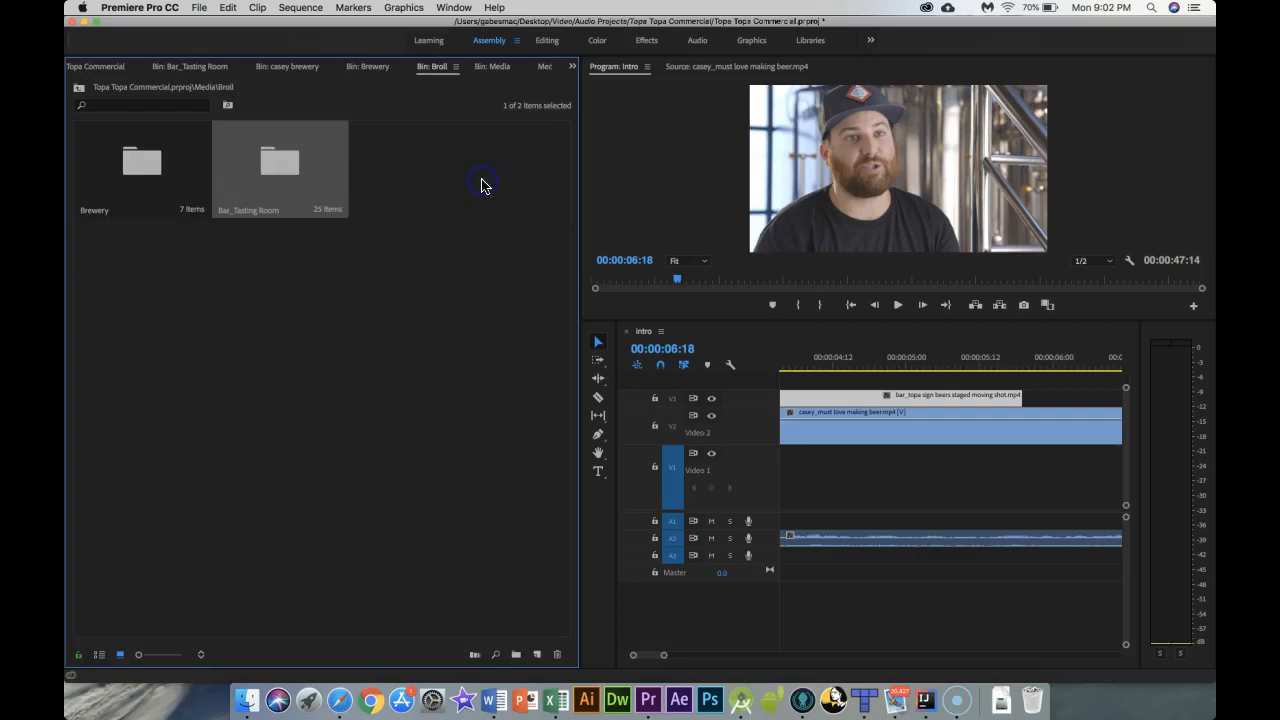
double_click(132, 190)
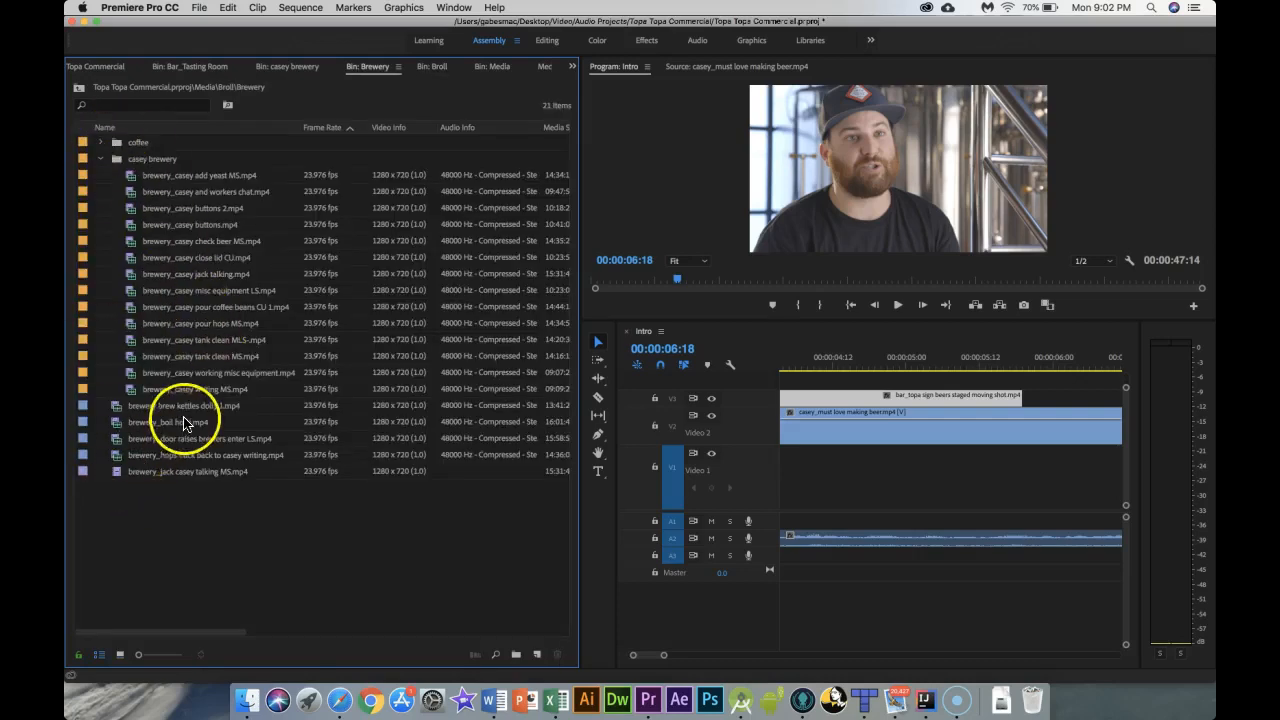
key(alt+p)
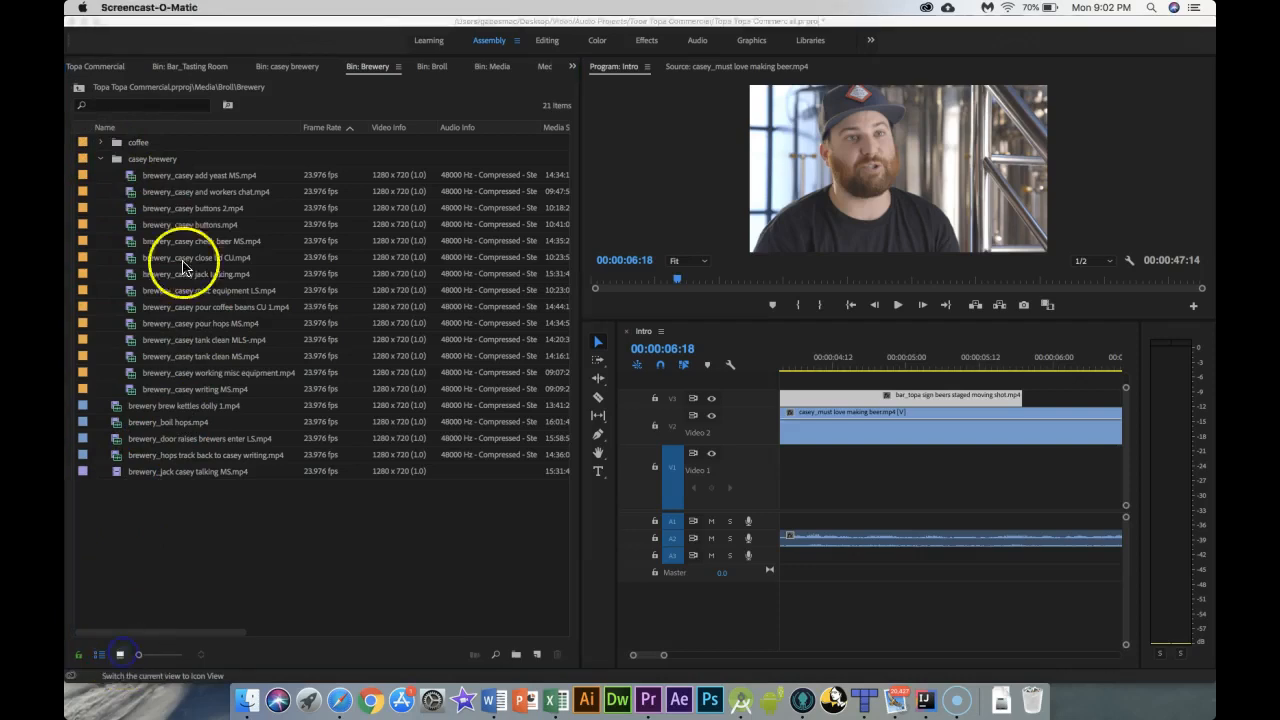
double_click(152, 159)
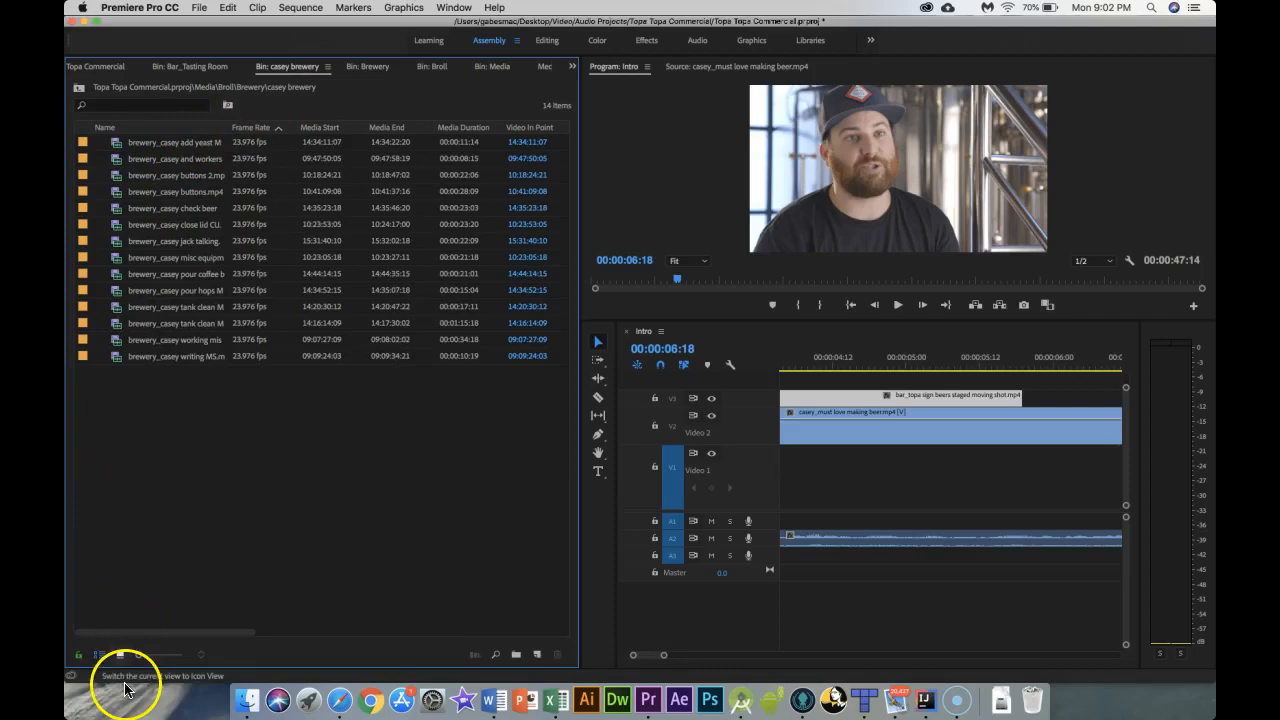
Step: Switch the casey brewery bin to icon view and select its clips to preview them
key(alt+p)
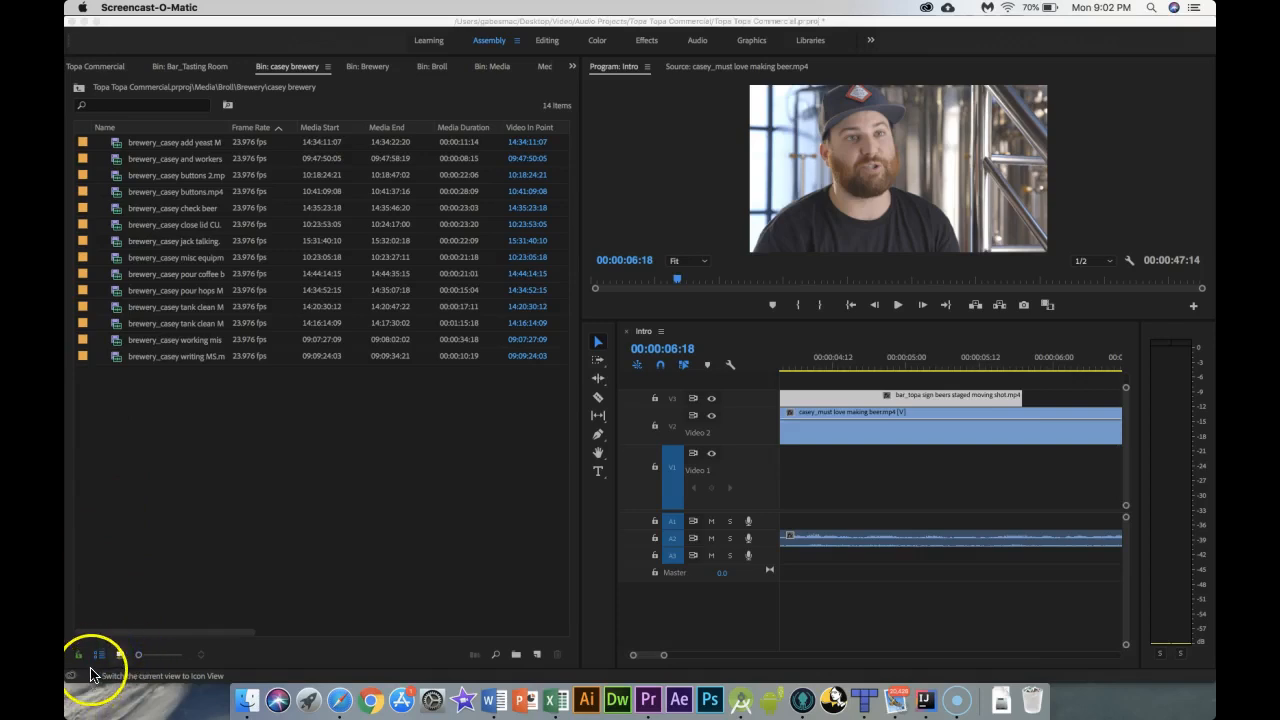
click(120, 654)
key(super+a)
click(381, 170)
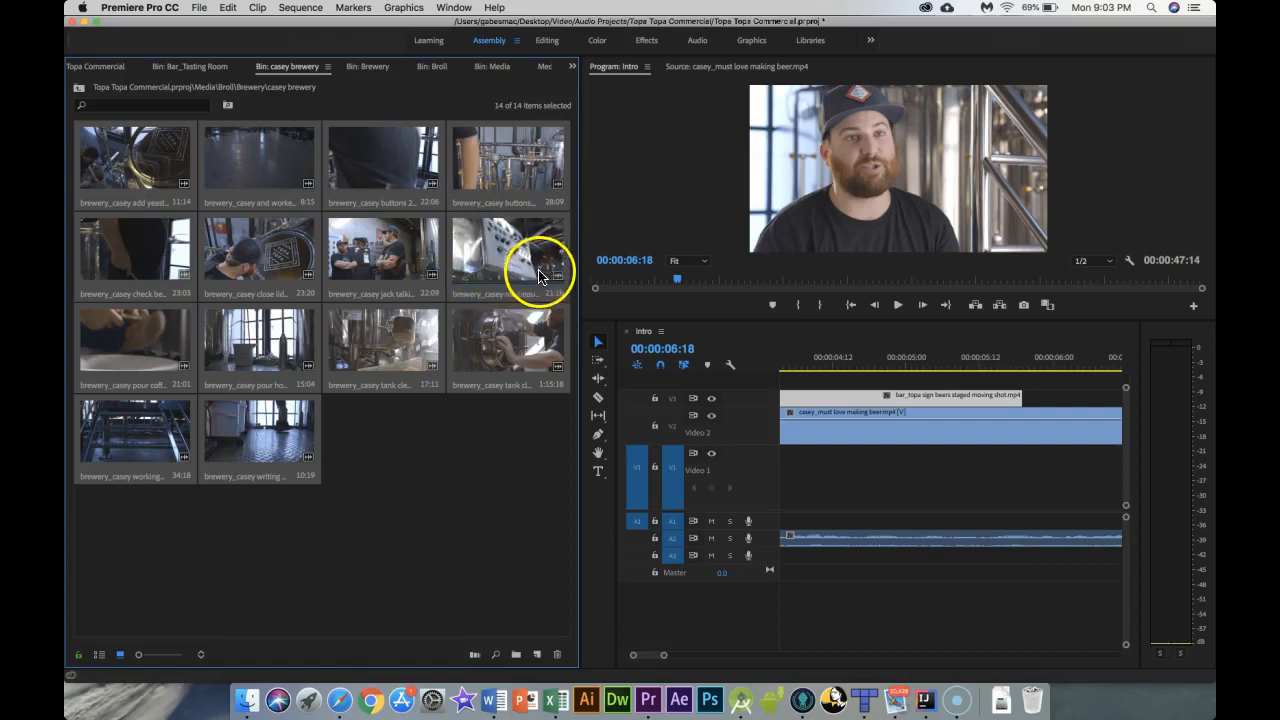
Step: Open brewery_casey misc equipment LS.mp4 in the Source monitor and mark in and out points on it
double_click(489, 264)
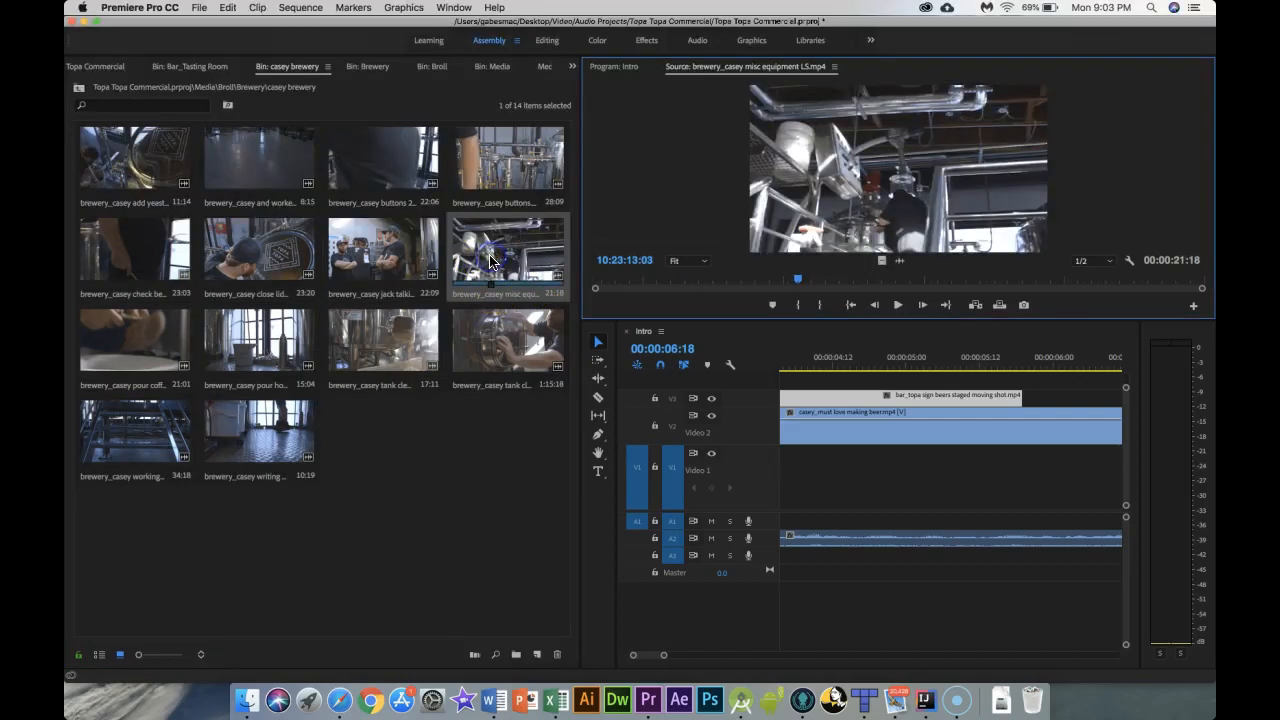
mouse_move(792, 282)
mouse_down()
mouse_move(691, 280)
mouse_move(625, 305)
mouse_move(629, 281)
mouse_move(803, 283)
mouse_up()
key(i)
key(o)
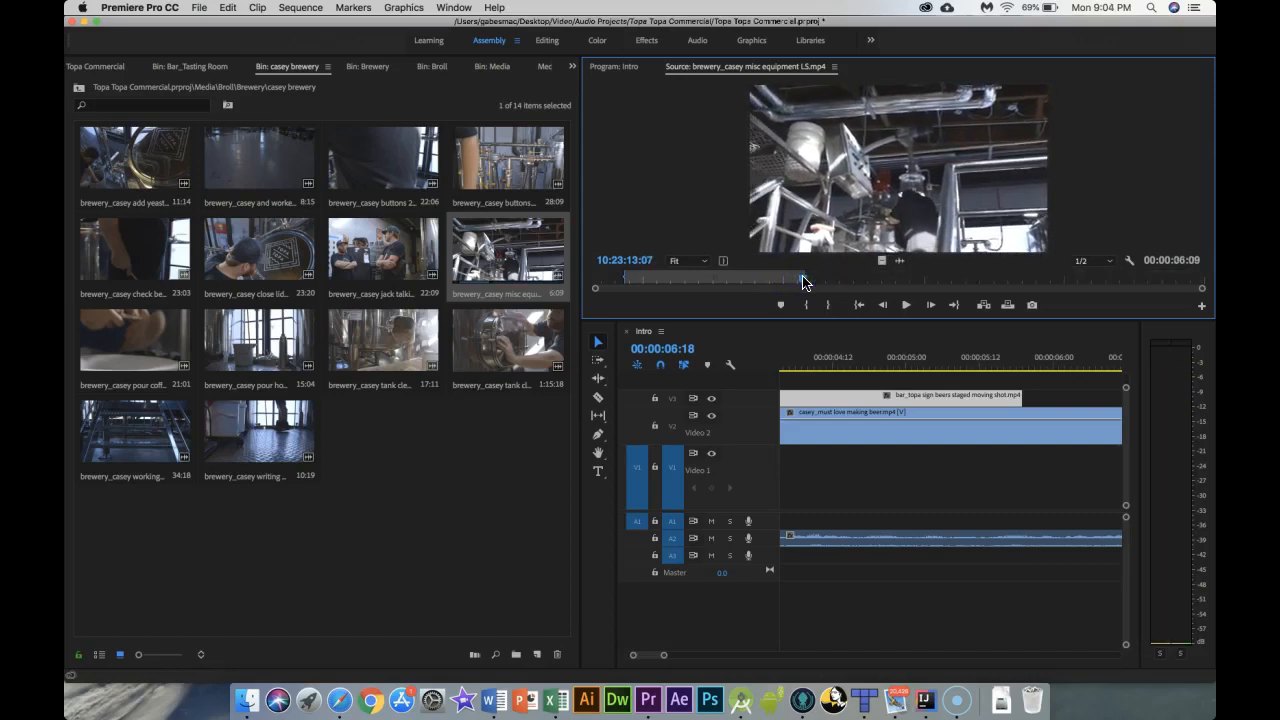
Step: Place the marked misc equipment clip on track V3 after the Topa sign shot and mute audio track A3
click(736, 285)
drag(1019, 367, 1080, 402)
click(711, 555)
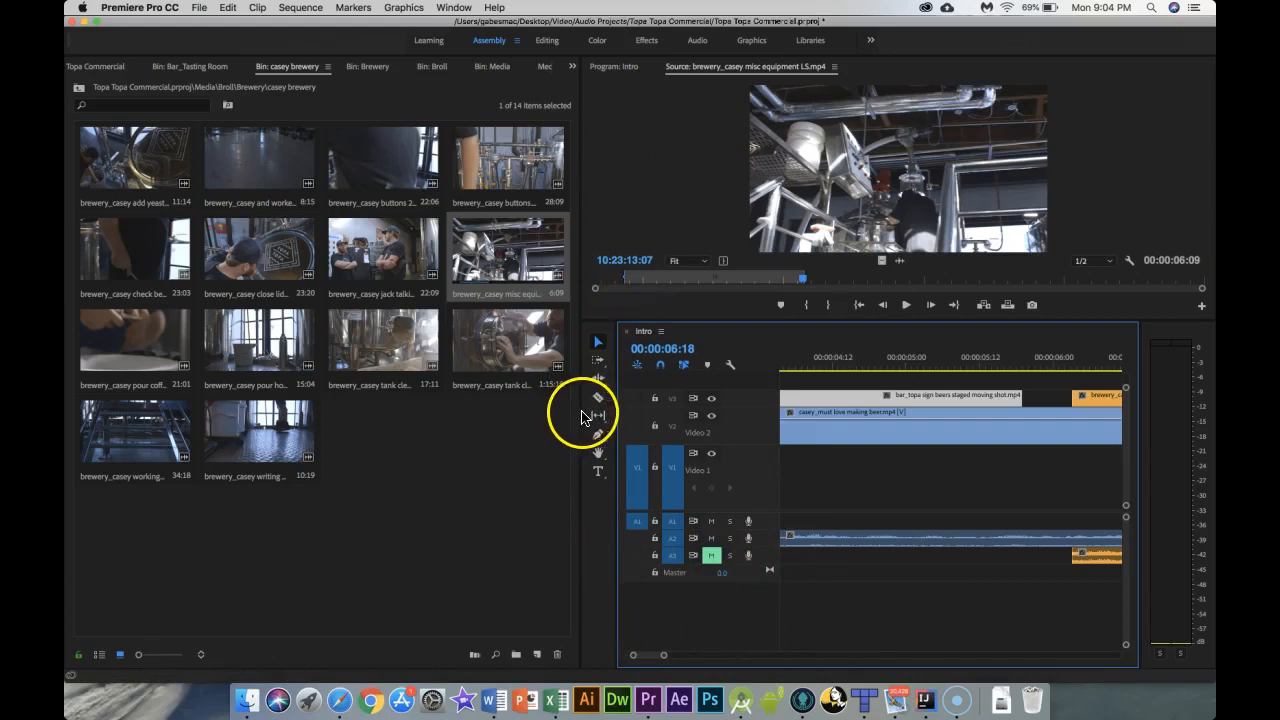
Step: Shrink the project panel so the timeline fills most of the window
drag(580, 413, 172, 400)
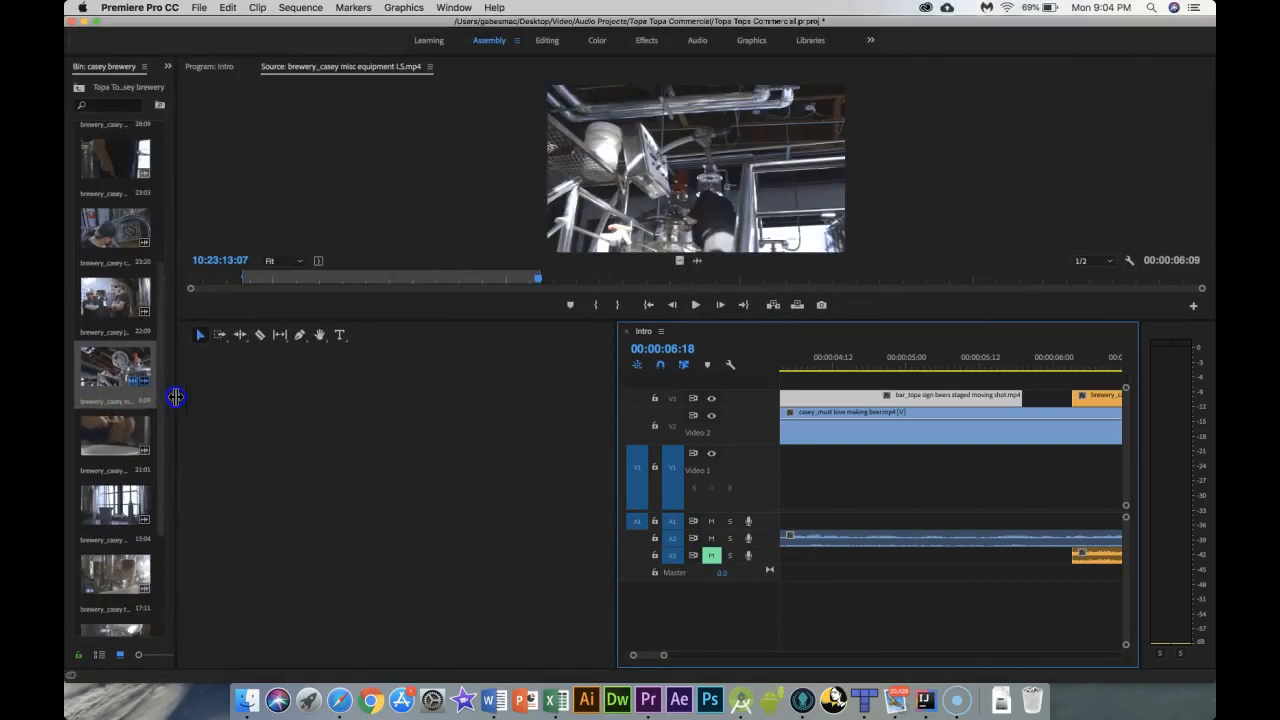
drag(597, 392, 194, 400)
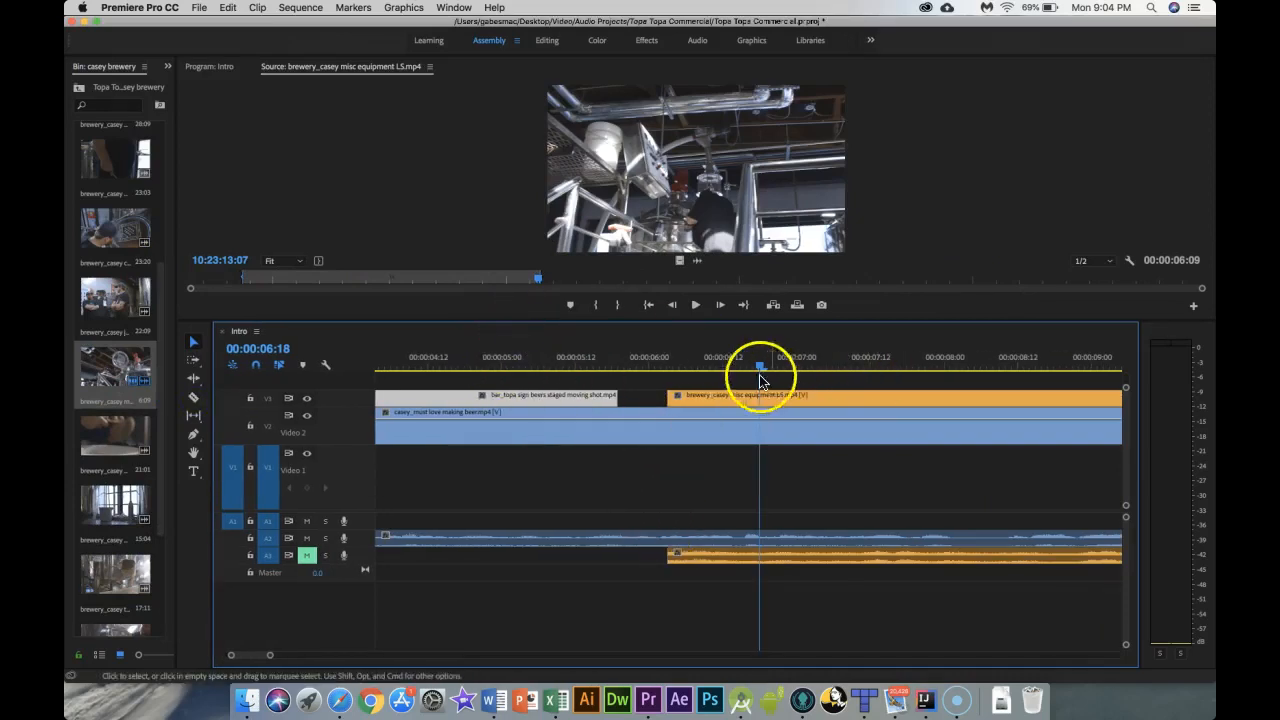
Step: Play back the sequence from about 00:00:05:04
drag(756, 367, 711, 367)
click(527, 368)
key(space)
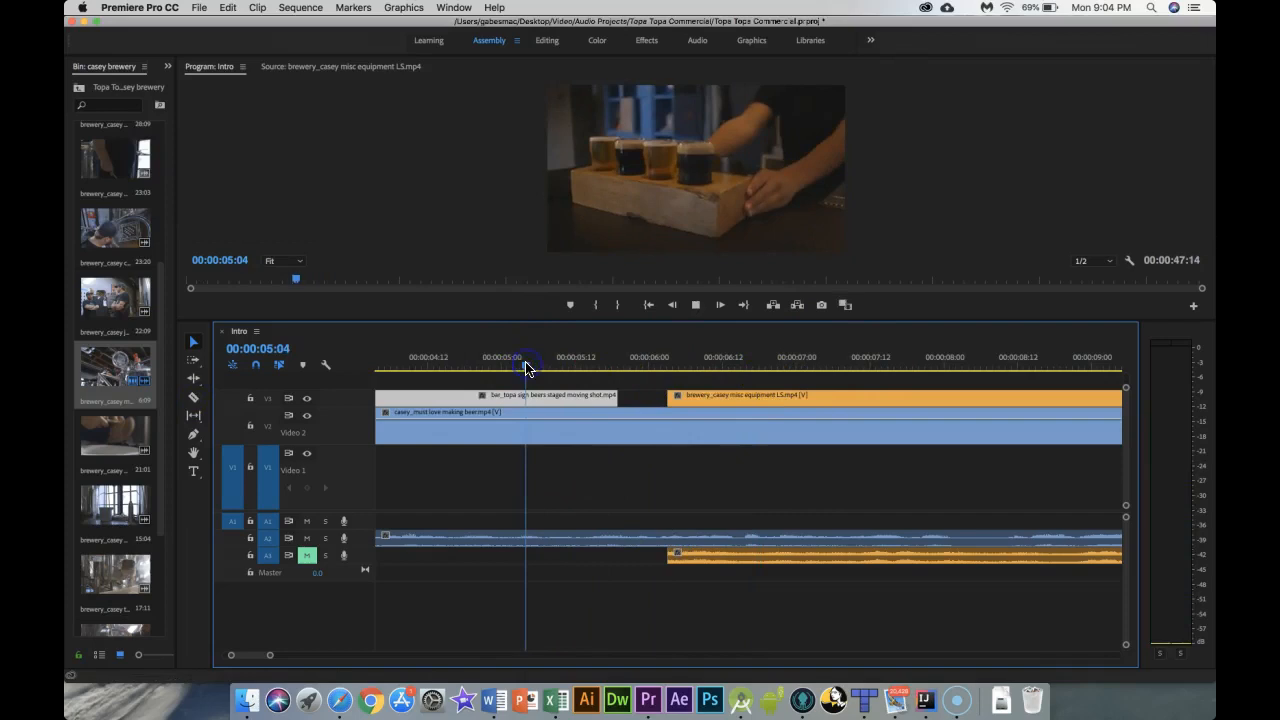
key(space)
Step: Move the misc equipment clip along V3 so it starts at about 00:00:07:16
click(667, 396)
drag(676, 396, 797, 404)
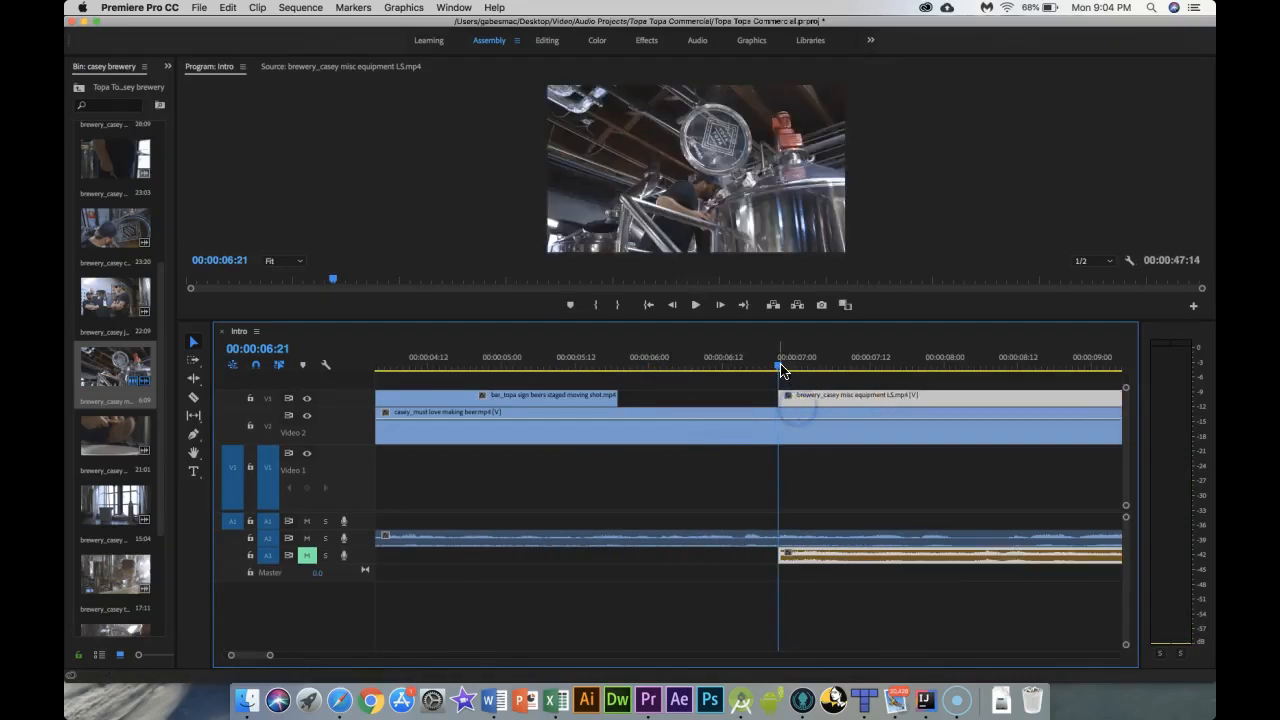
drag(797, 392, 799, 455)
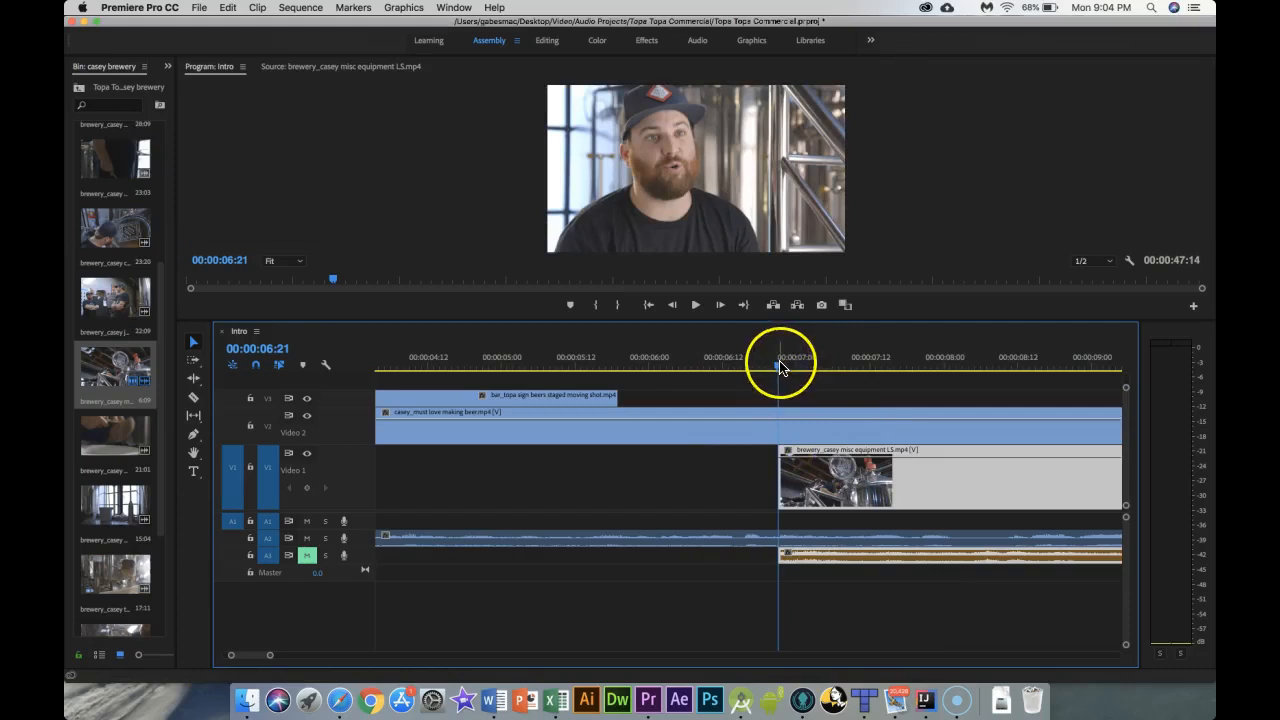
drag(779, 368, 894, 391)
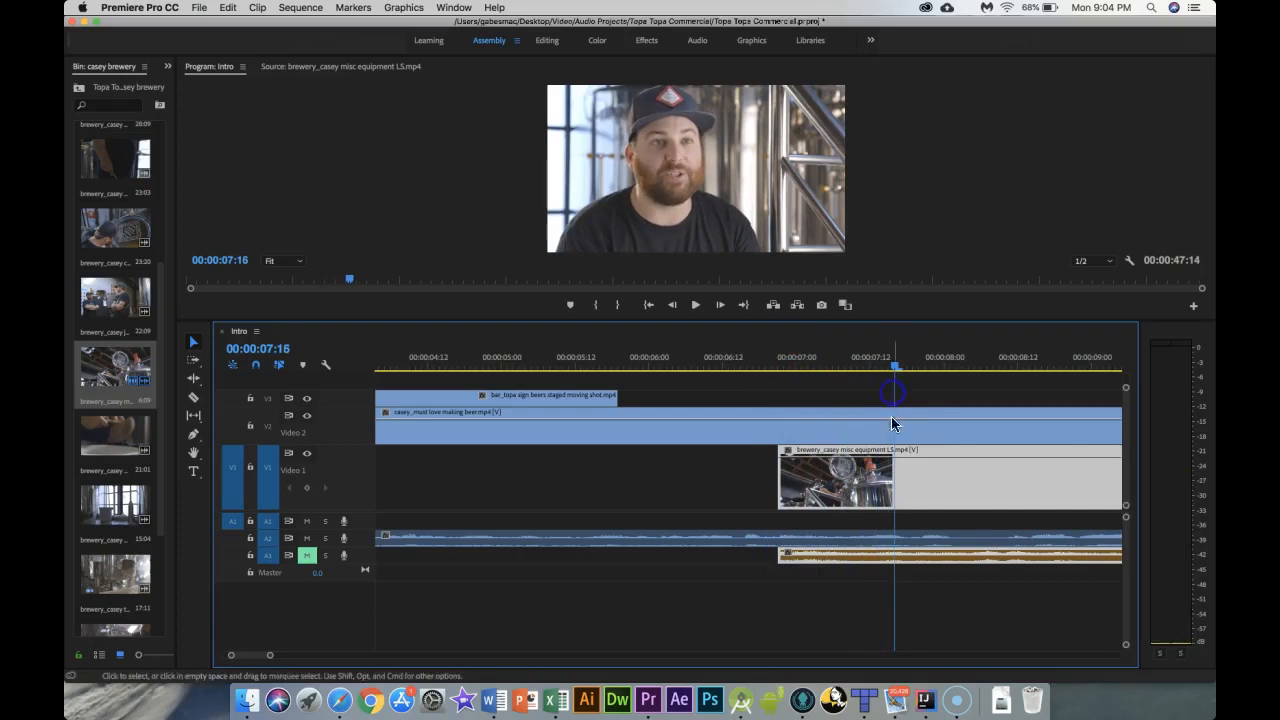
drag(904, 481, 1018, 400)
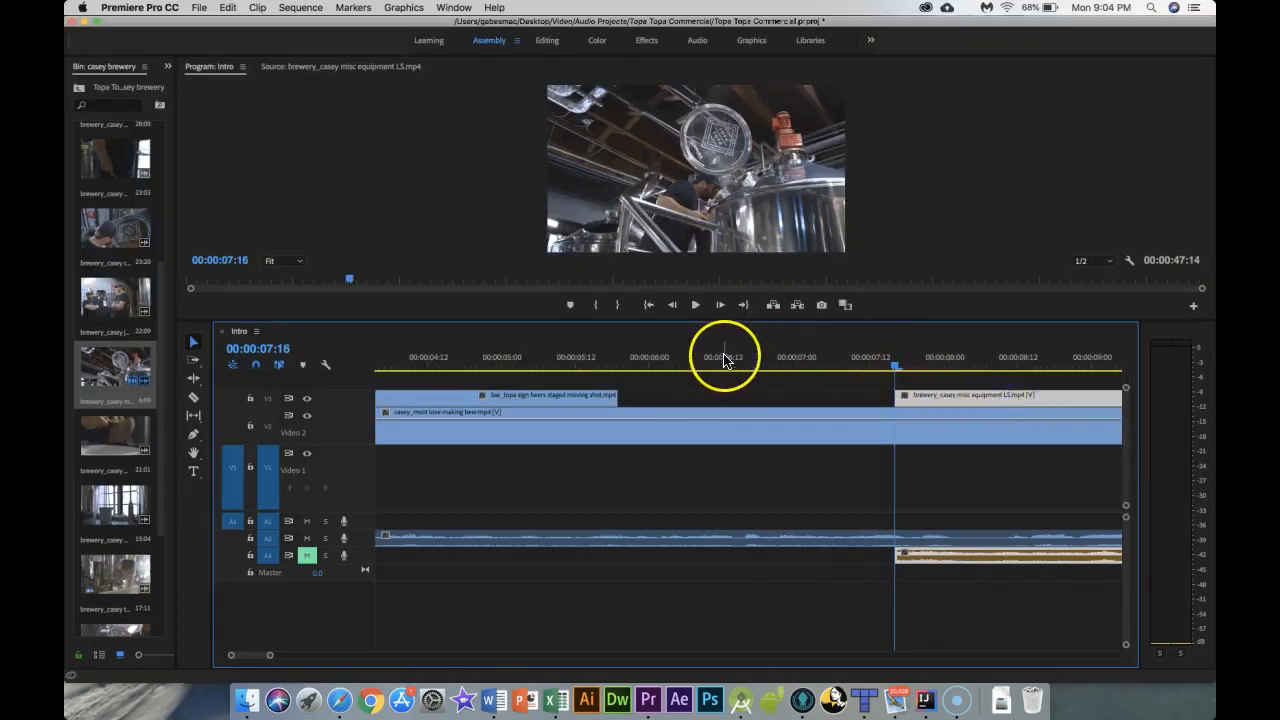
Step: Play back the sequence across the new B-roll cut
click(483, 345)
key(space)
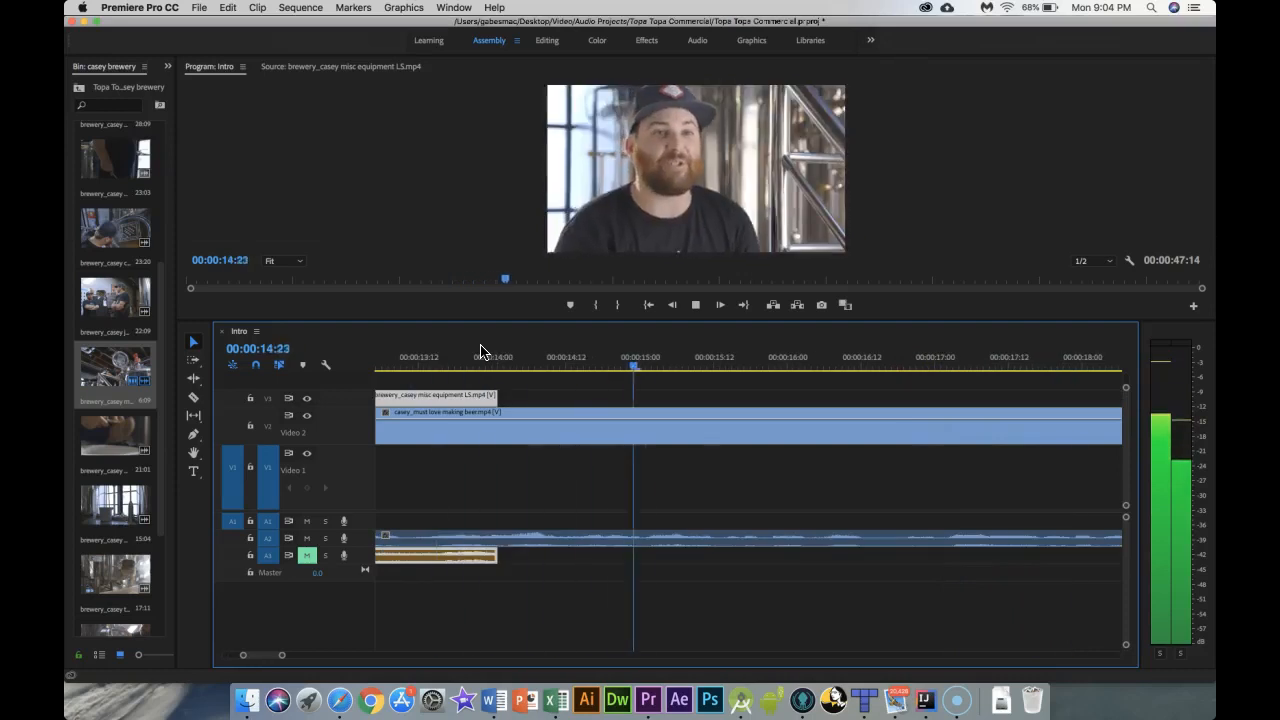
key(space)
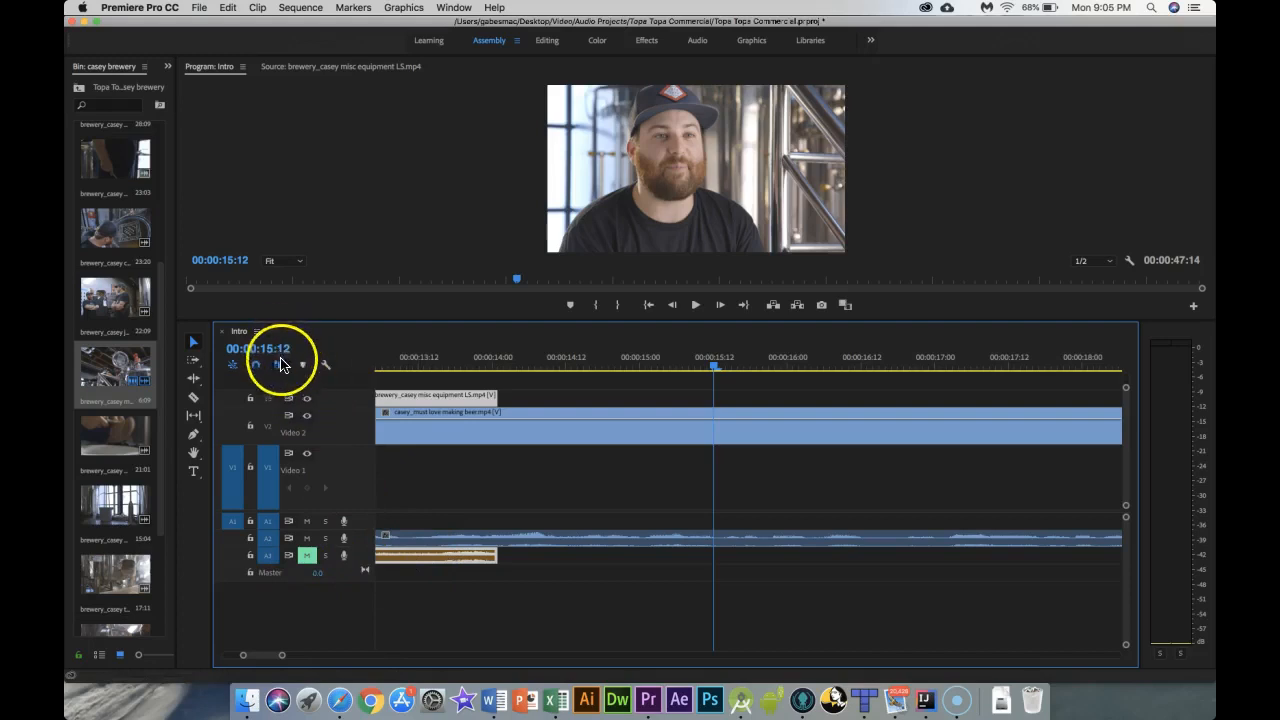
Step: Shuttle playback backward and forward around the end of the misc equipment clip
click(414, 559)
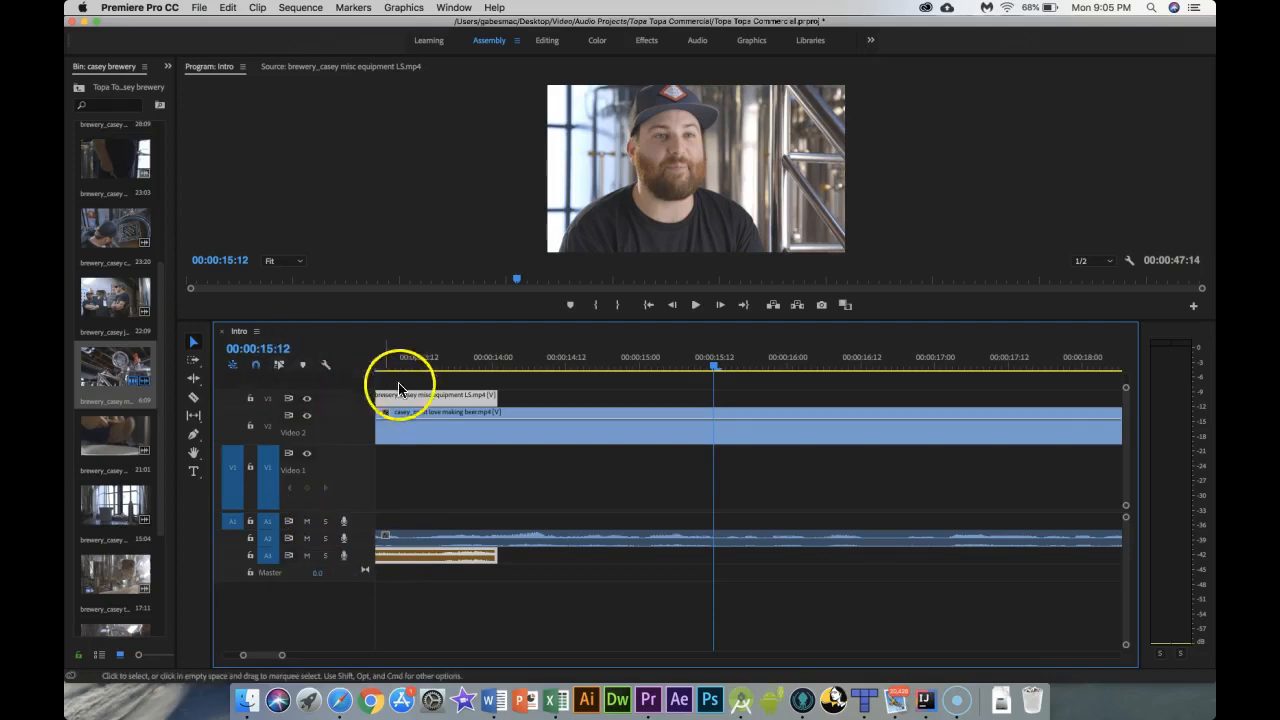
key(j)
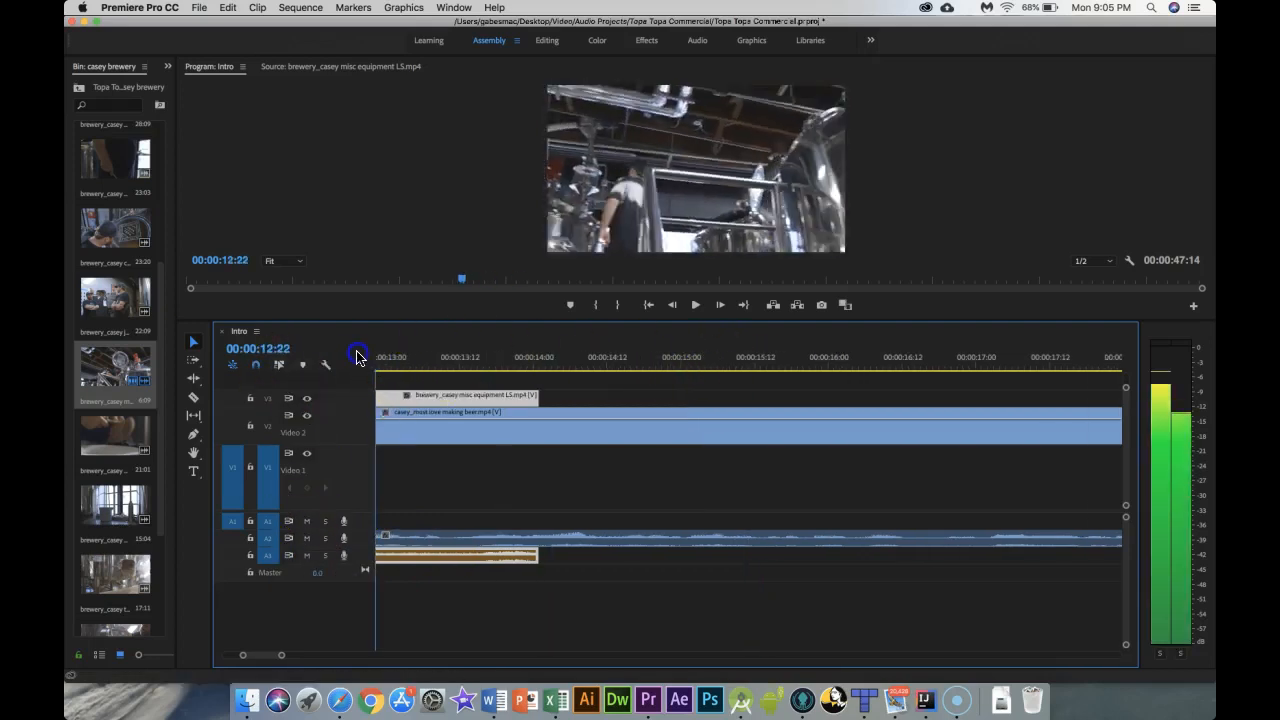
key(l)
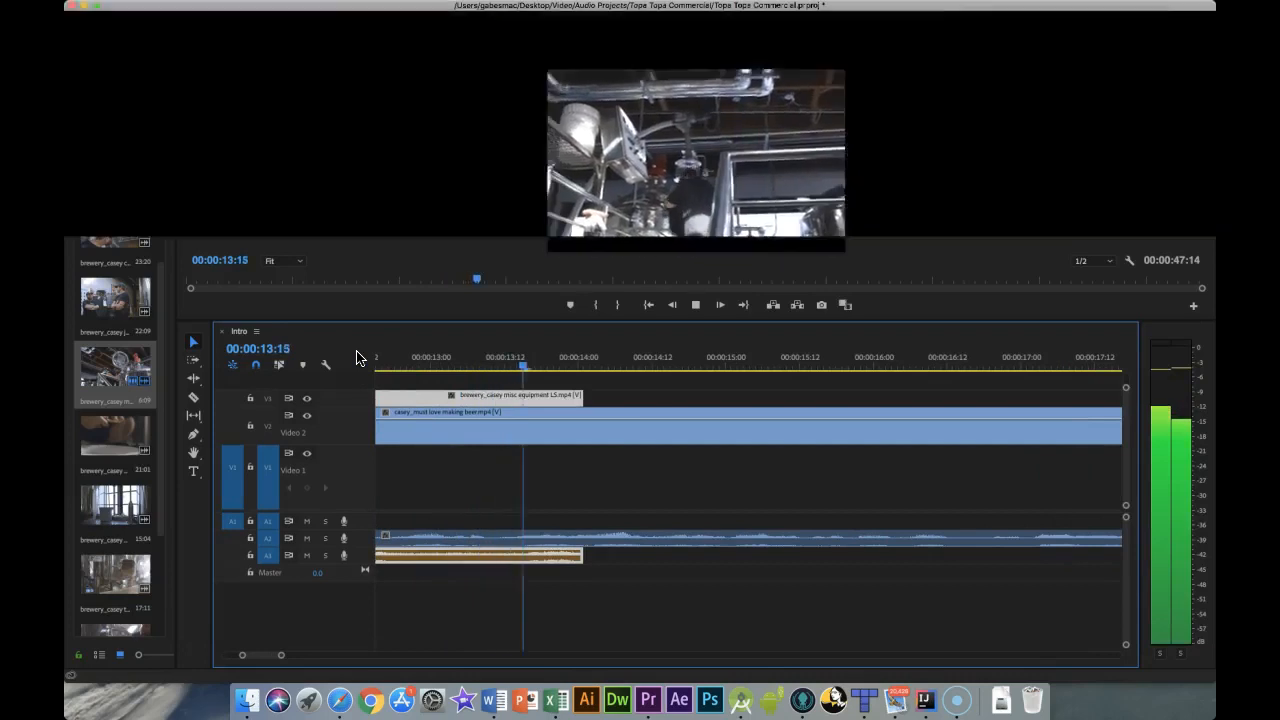
key(k)
Step: Delete the misc equipment clip's audio from track A3
click(426, 553)
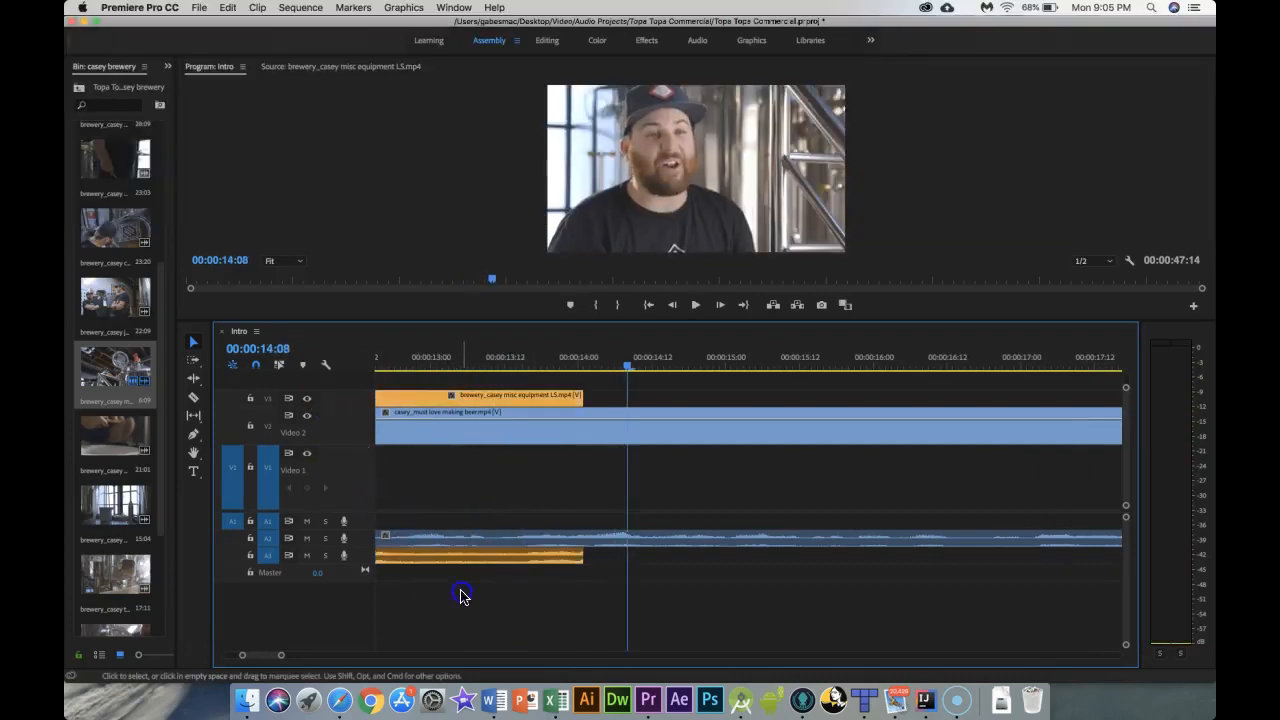
click(470, 560)
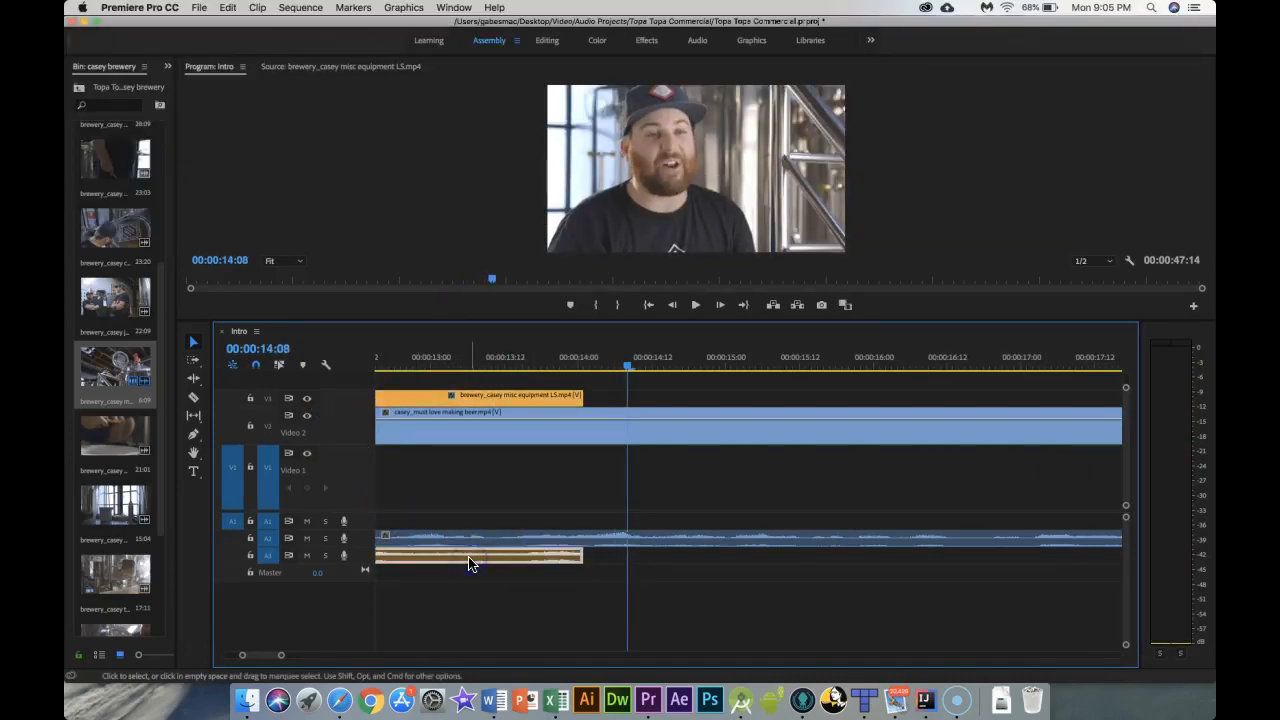
key(Delete)
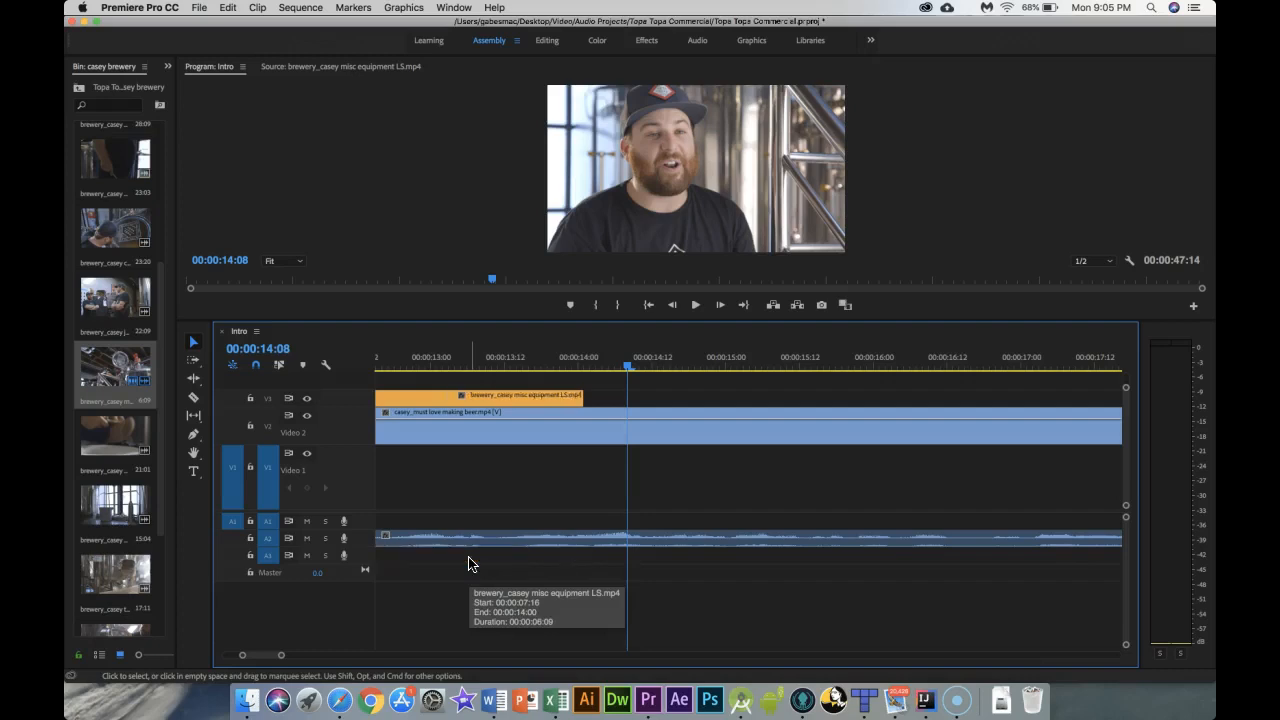
Step: Try to ripple-trim the start of the misc equipment clip on V3
click(489, 520)
click(630, 368)
drag(628, 371, 329, 363)
drag(279, 658, 314, 660)
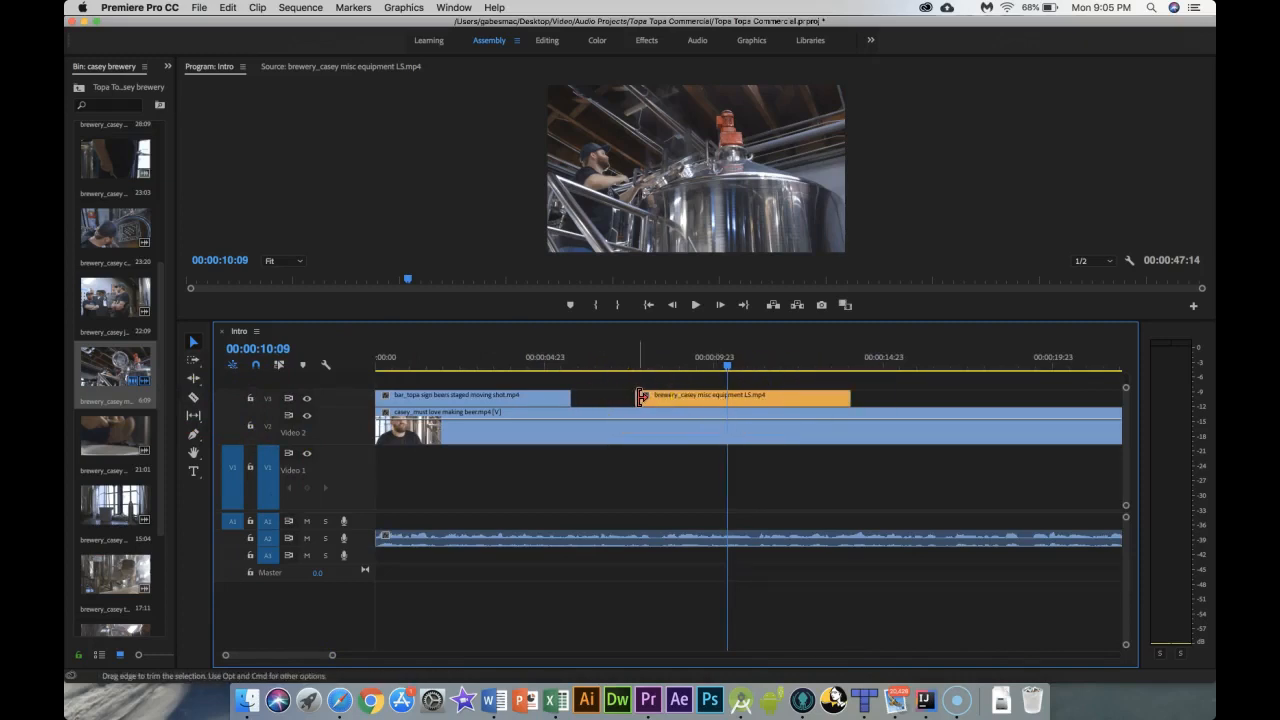
drag(645, 398, 617, 399)
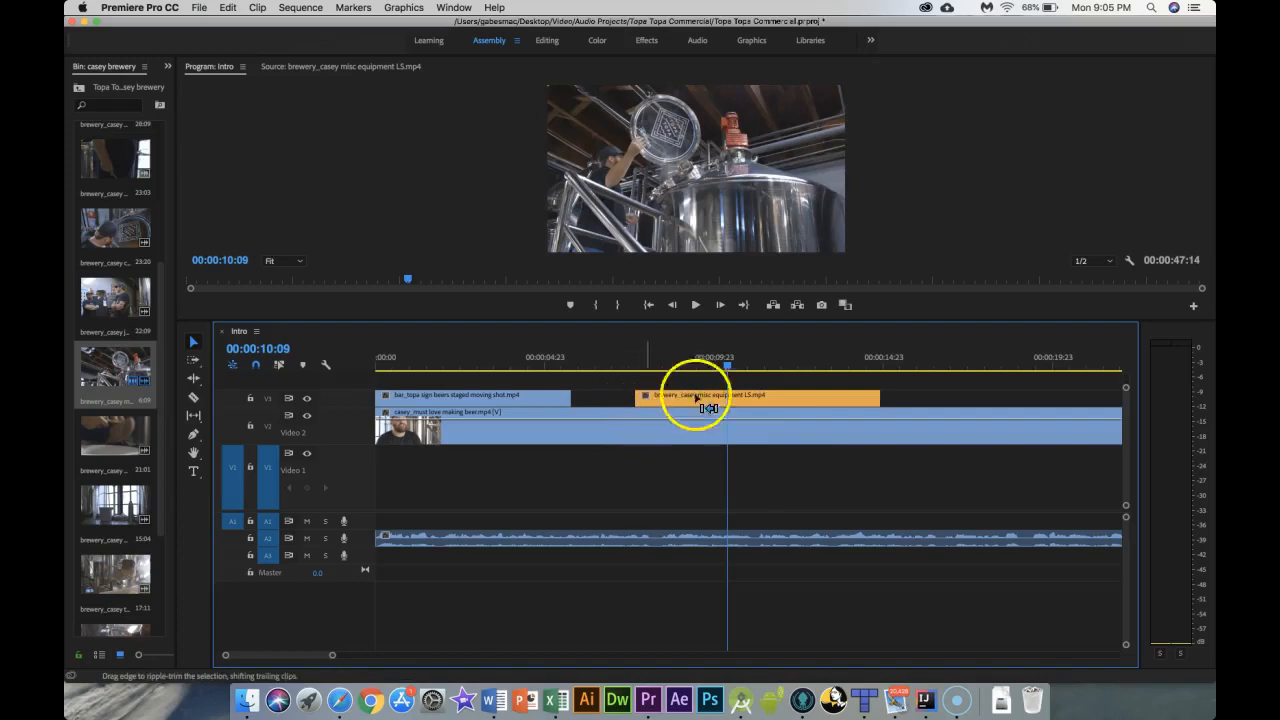
key(super+z)
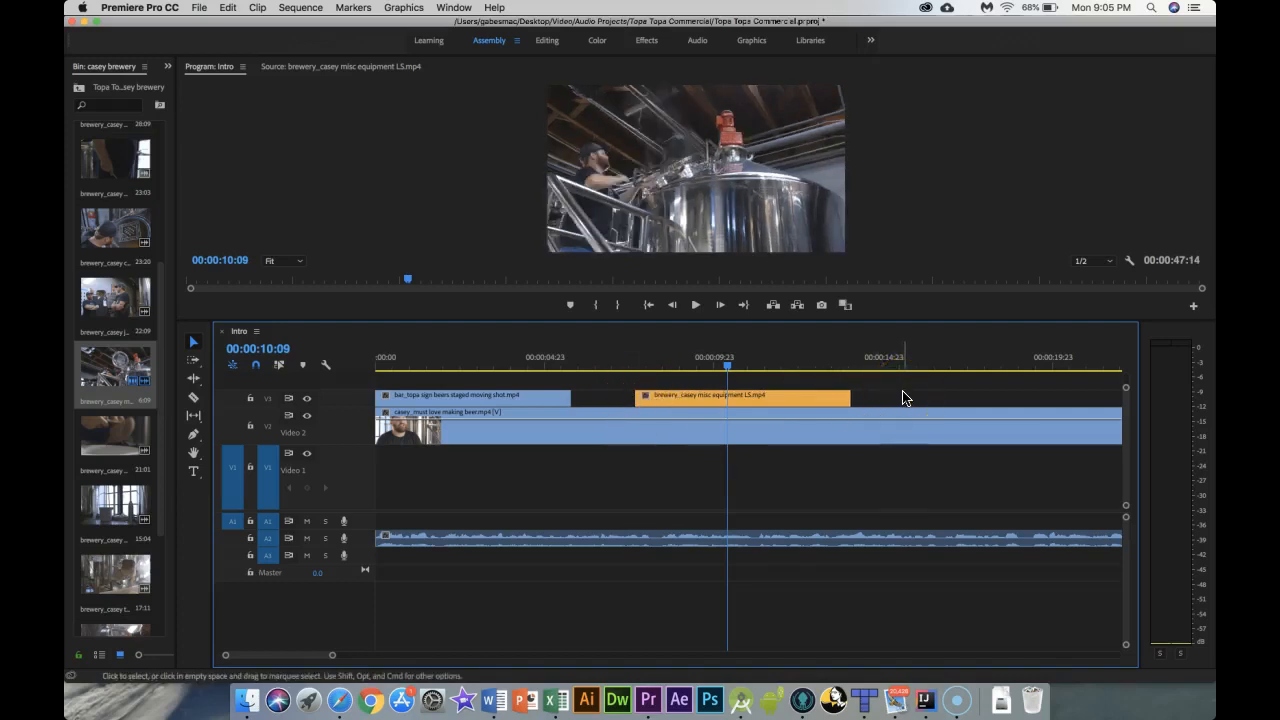
Step: Patch the source to track V3 and park the playhead at 00:00:07:16
mouse_move(659, 401)
mouse_down()
mouse_move(618, 404)
mouse_move(661, 403)
mouse_up()
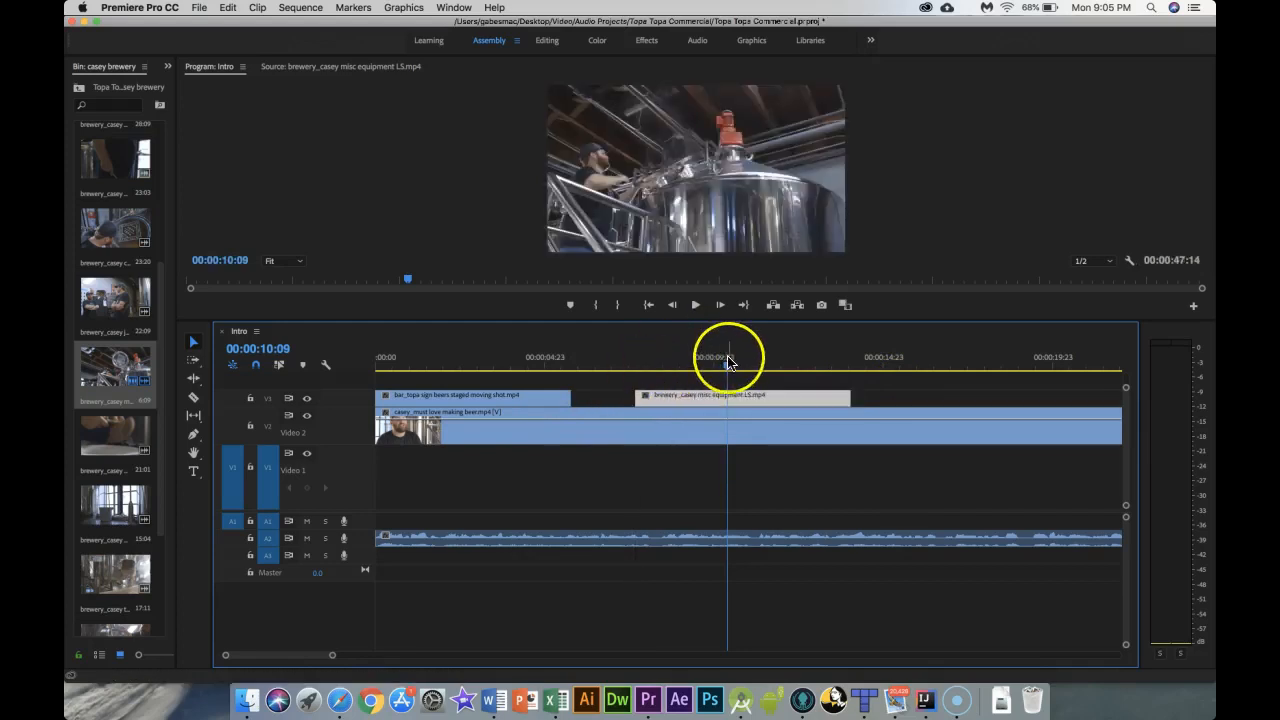
key(Home)
key(End)
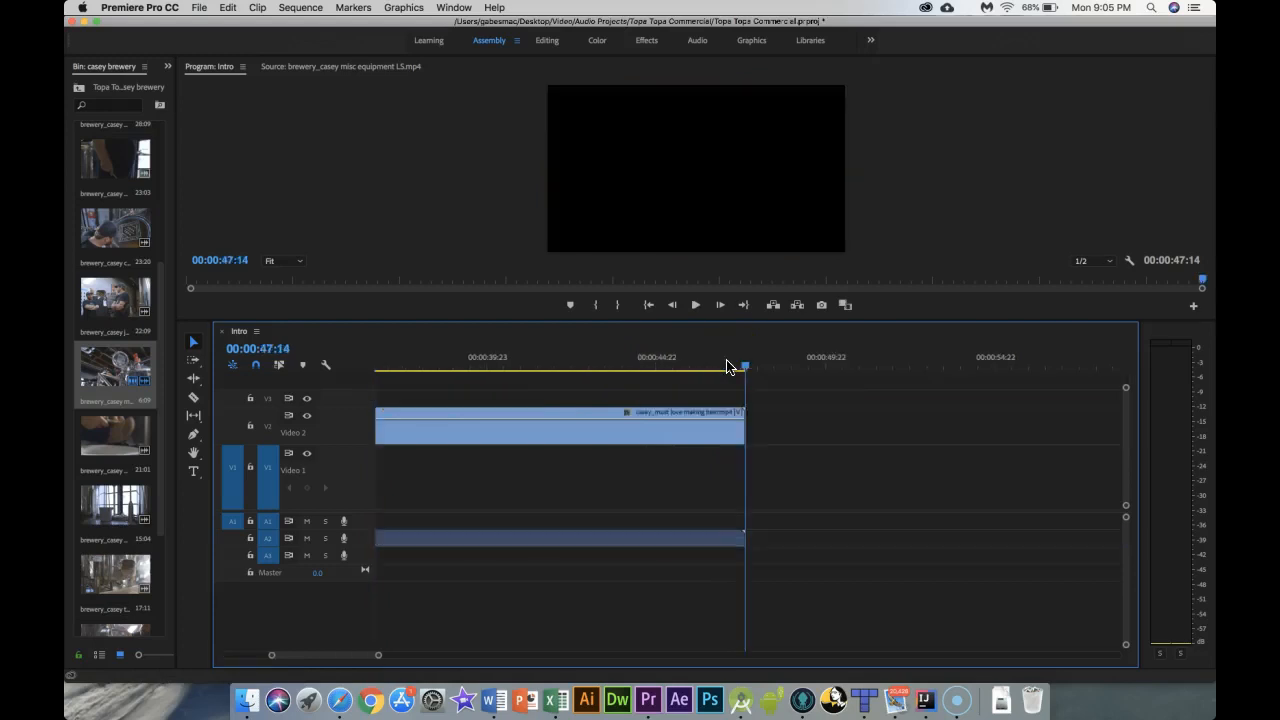
key(Home)
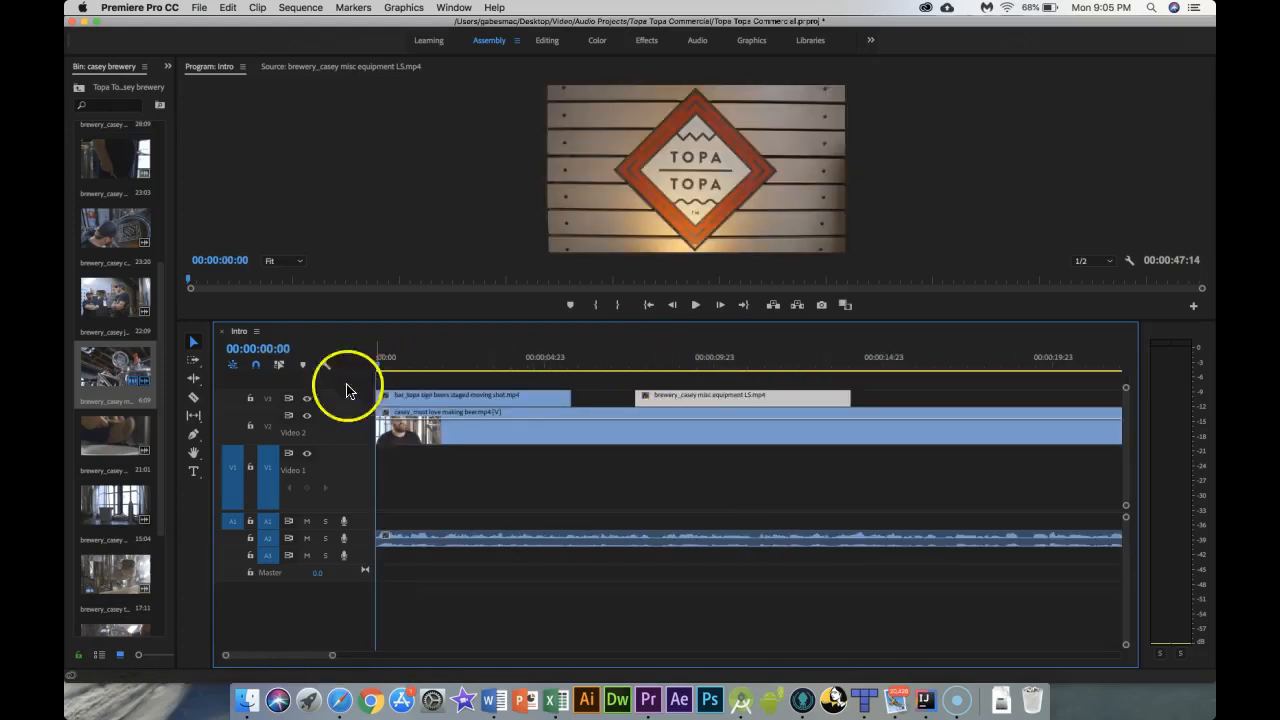
click(227, 400)
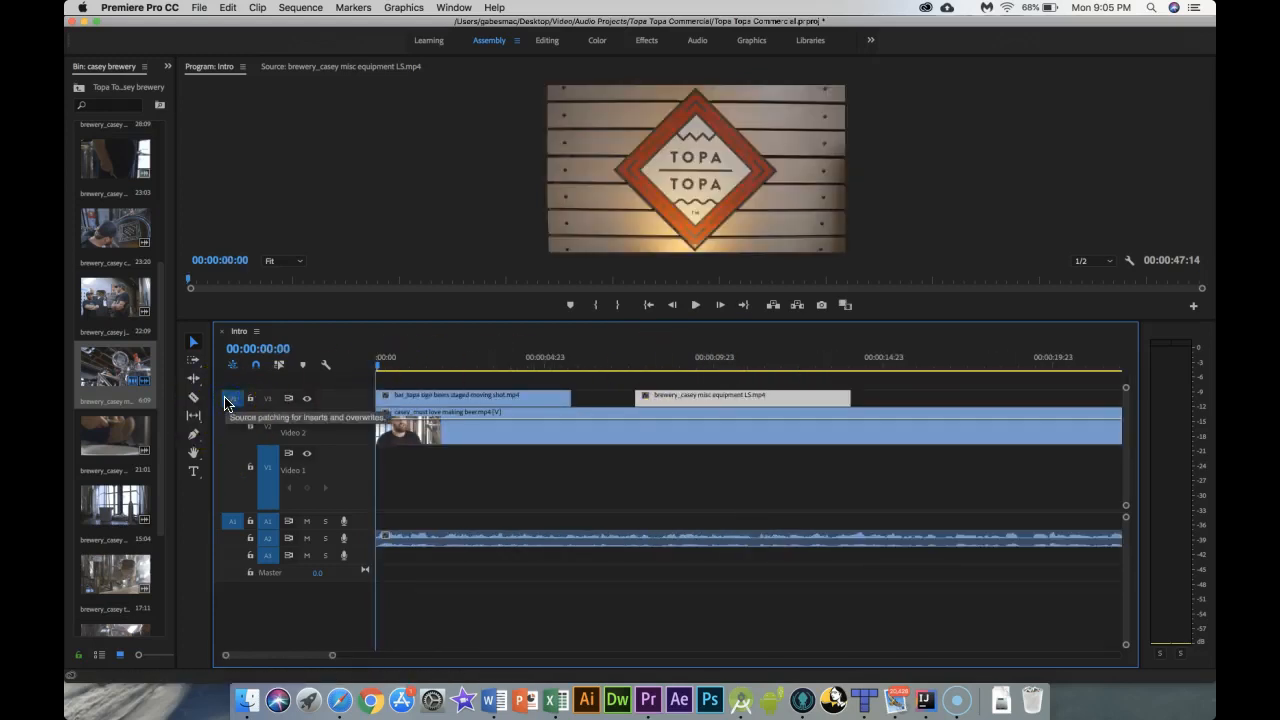
key(End)
key(Home)
click(343, 371)
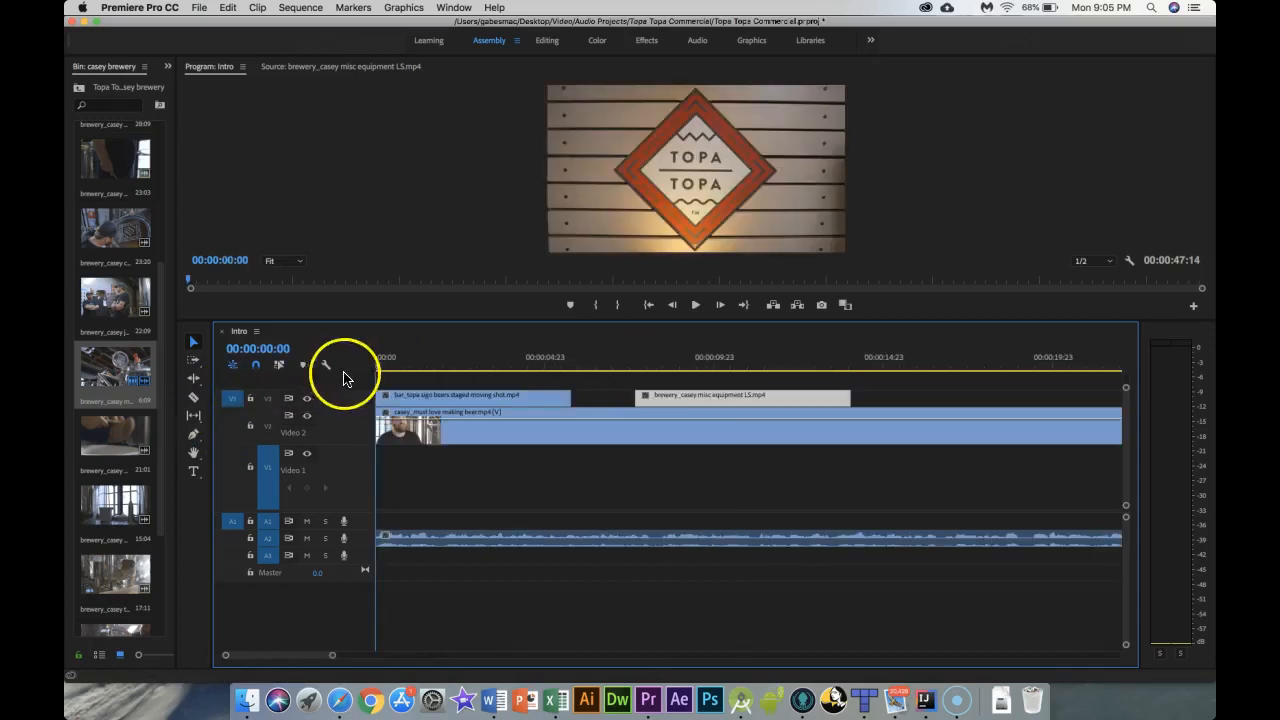
click(636, 368)
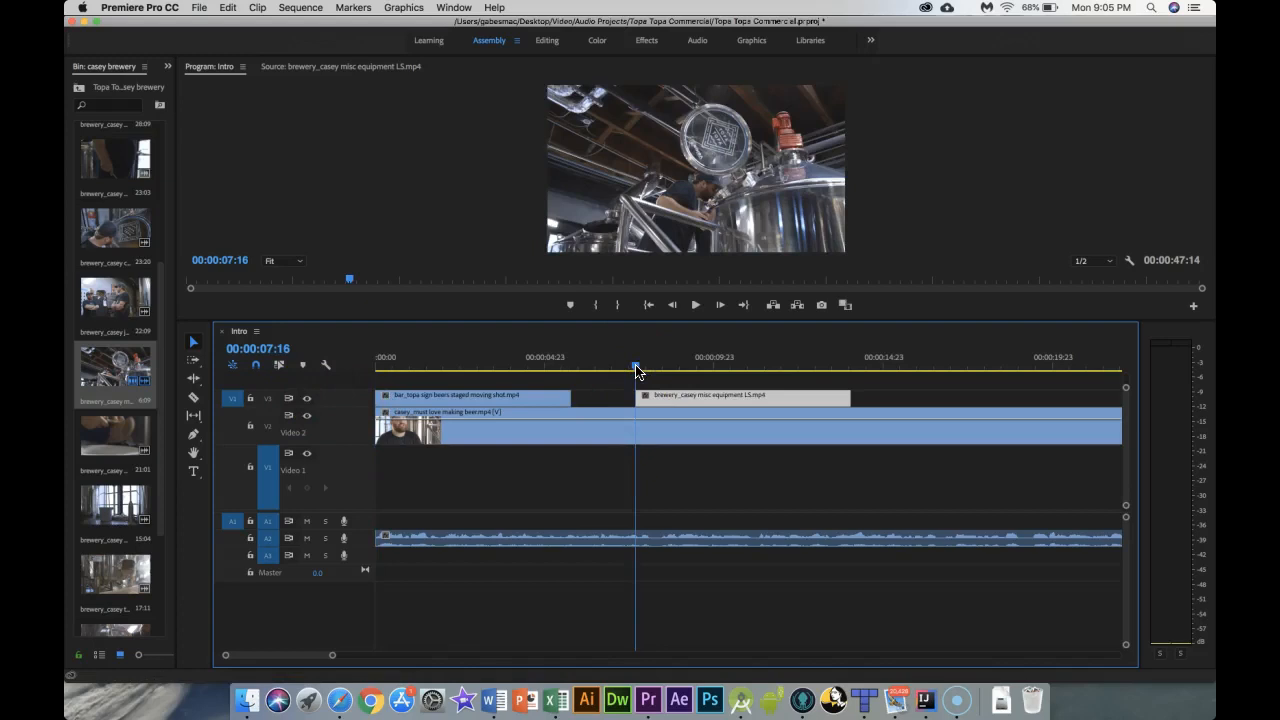
Step: Try to move the misc equipment clip against the sign clip and roll the edit between them
drag(664, 400, 612, 404)
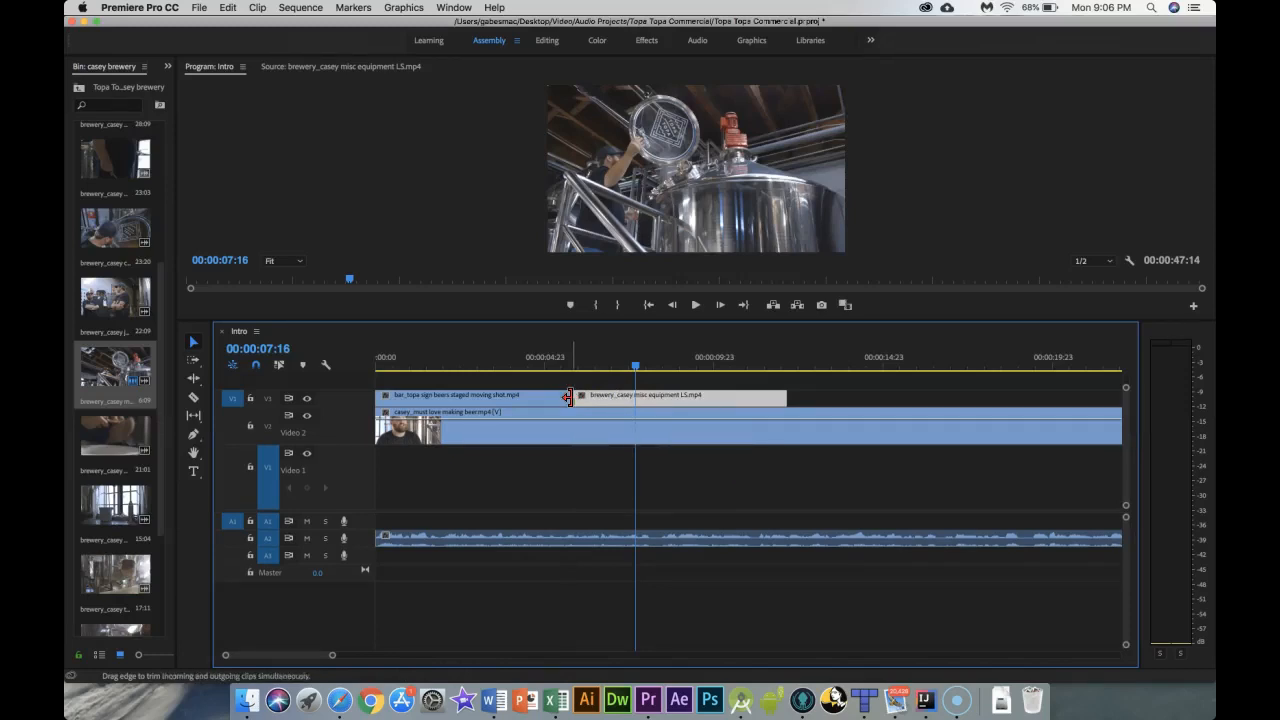
drag(571, 398, 552, 398)
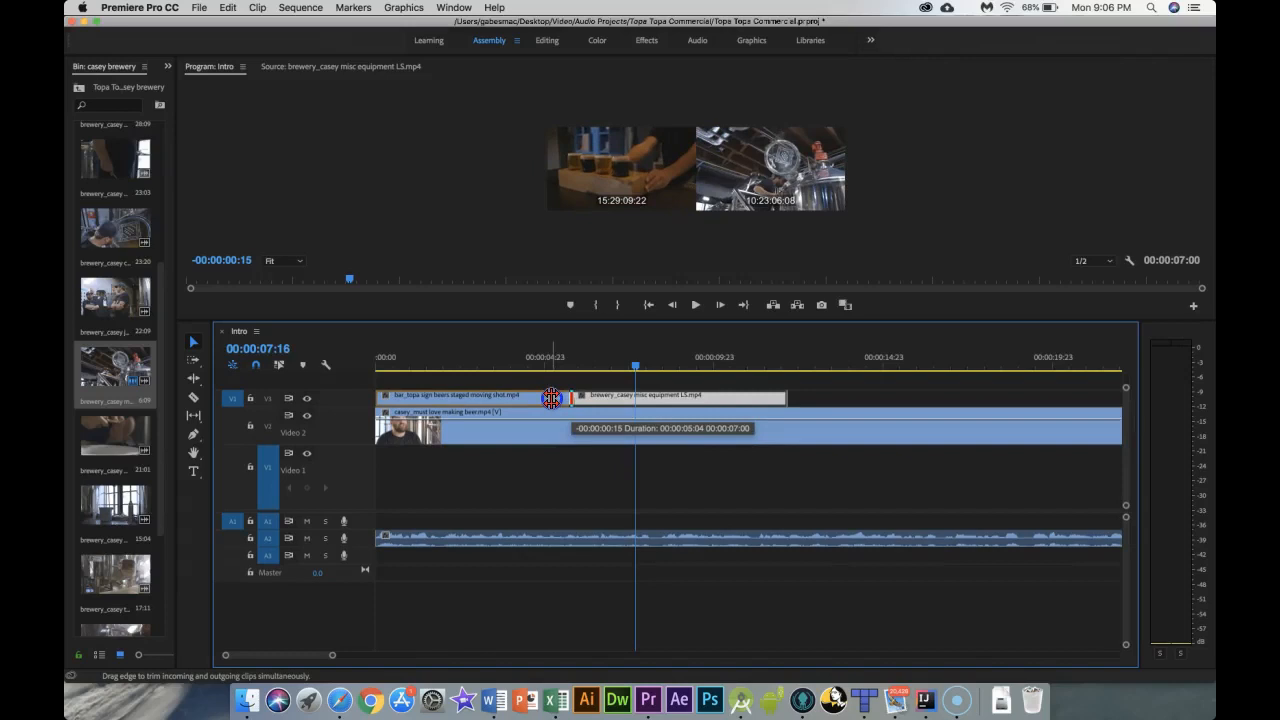
drag(551, 398, 517, 402)
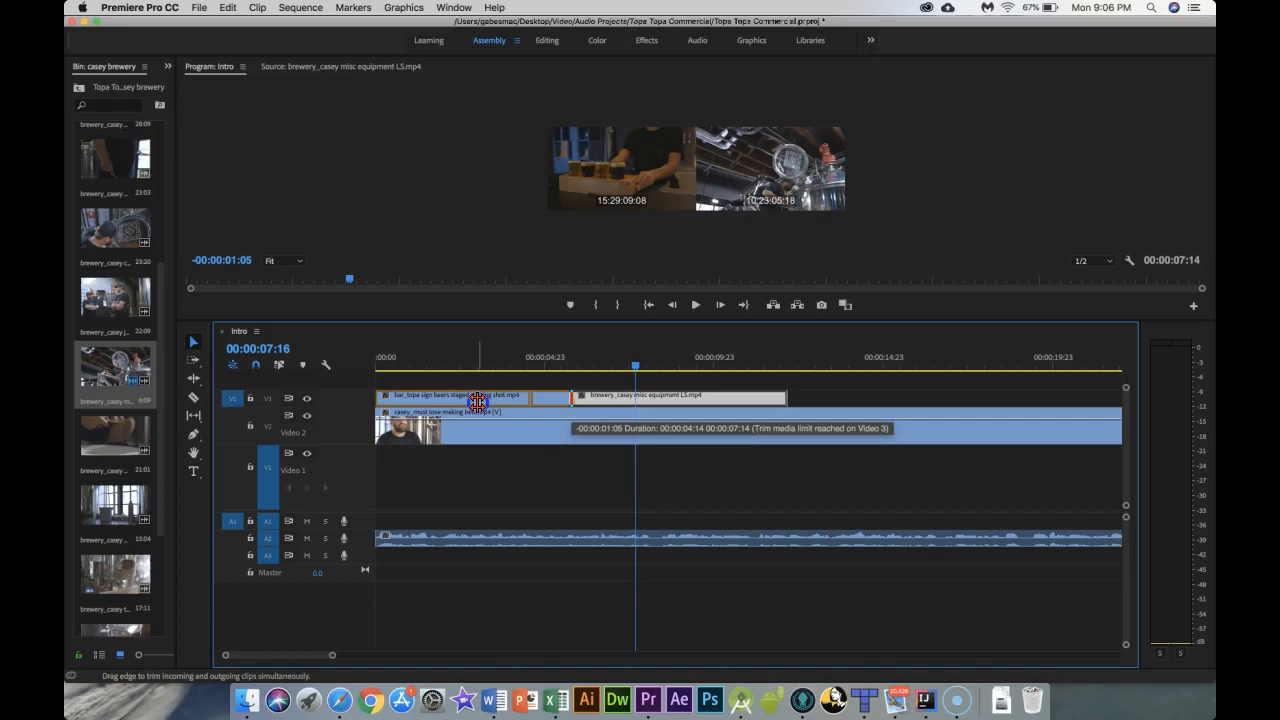
drag(536, 400, 571, 397)
key(super+z)
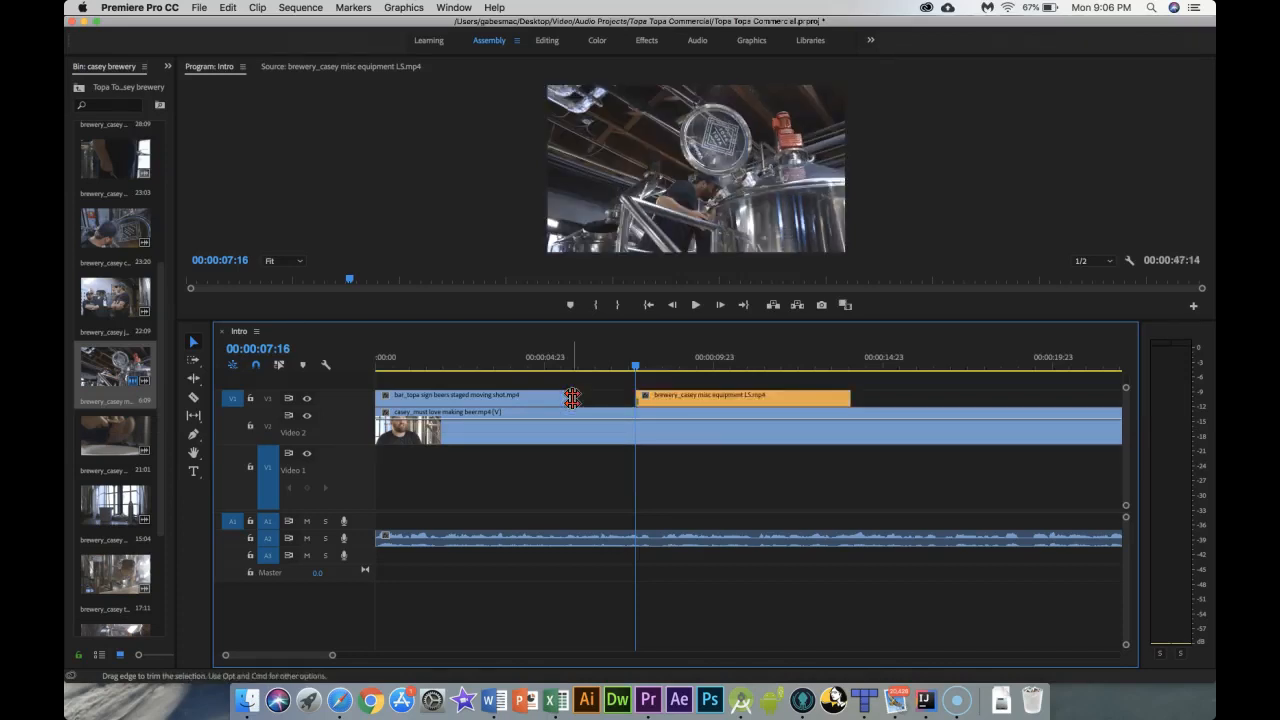
Step: Widen the bin panel and park the playhead at about 00:00:05:20
drag(636, 368, 722, 368)
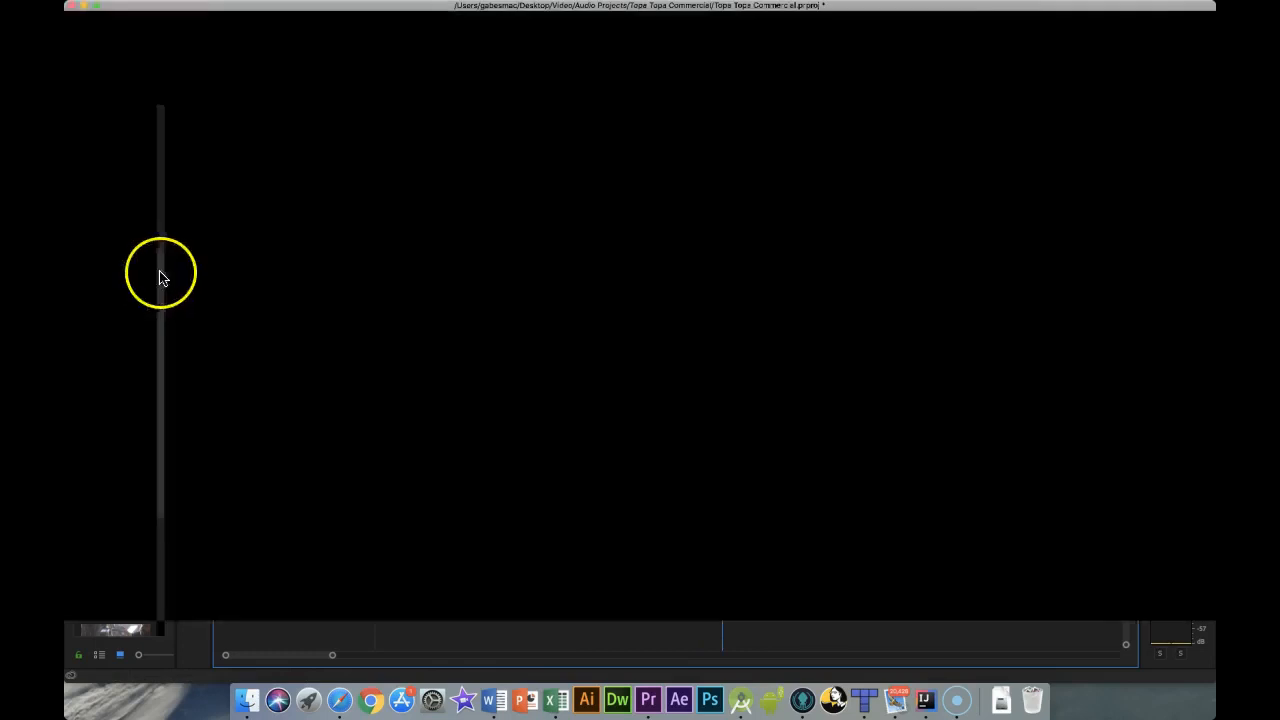
drag(176, 255, 142, 258)
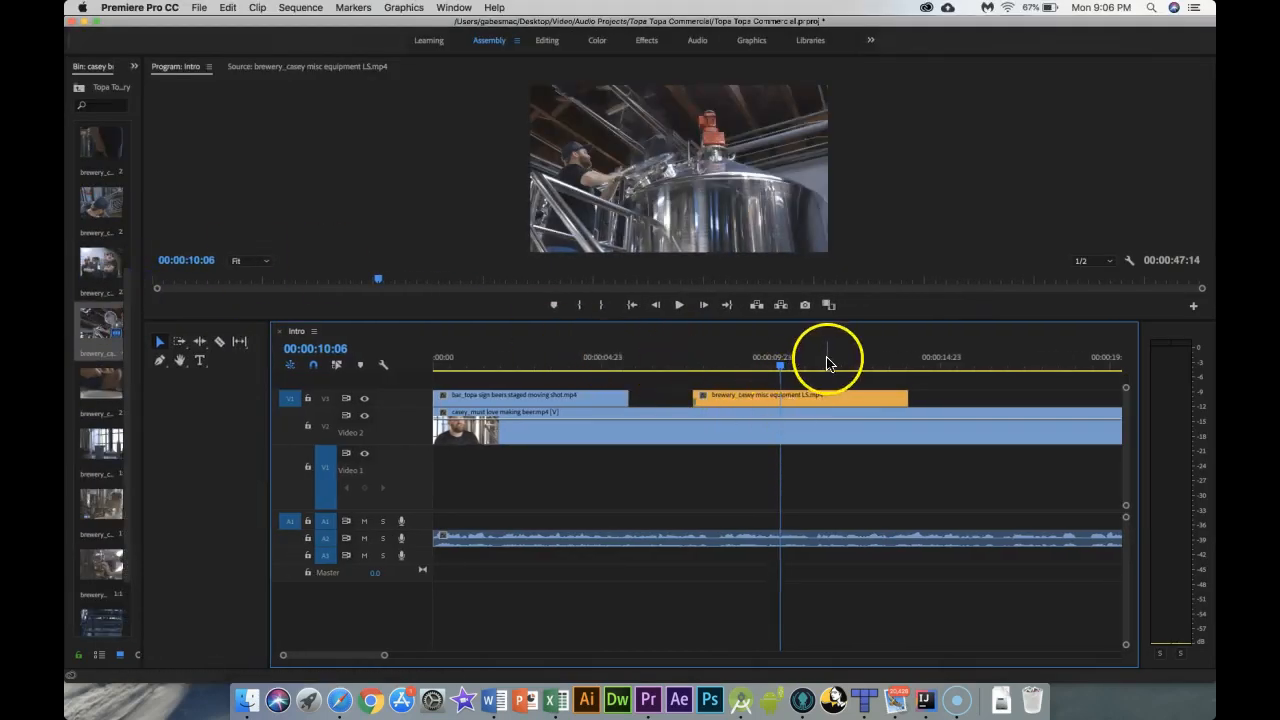
drag(781, 368, 631, 371)
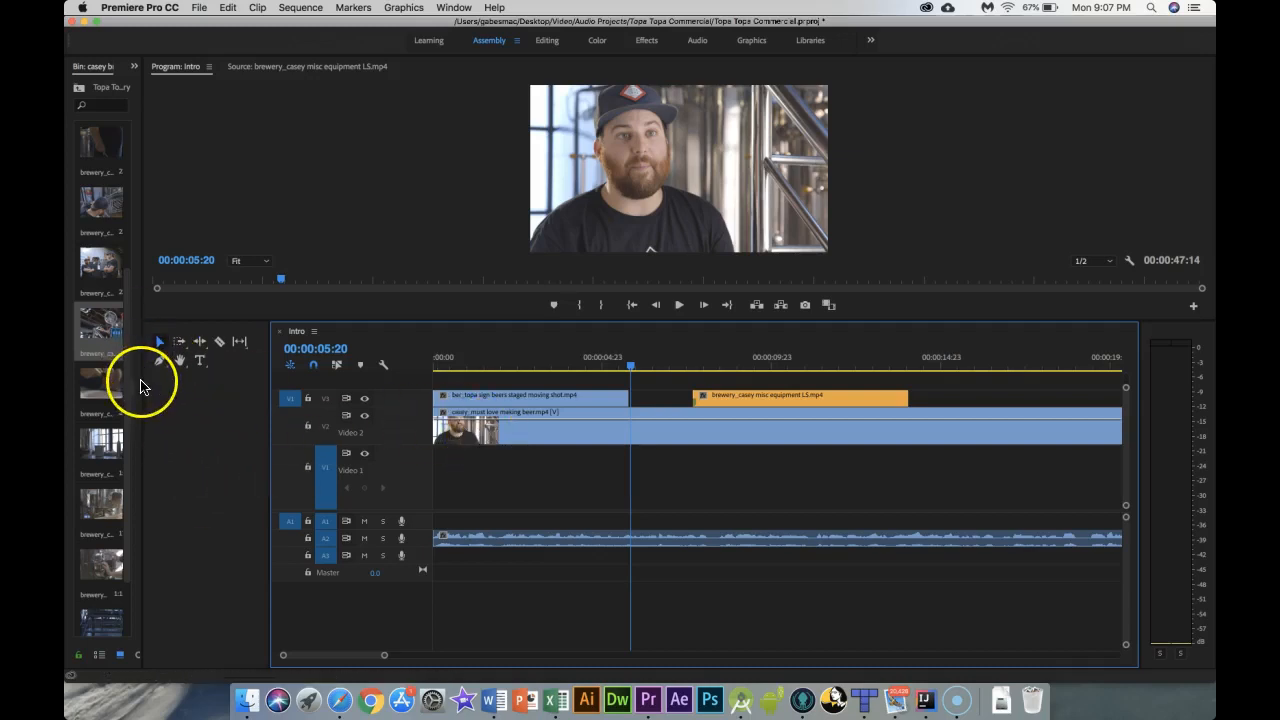
drag(143, 381, 340, 419)
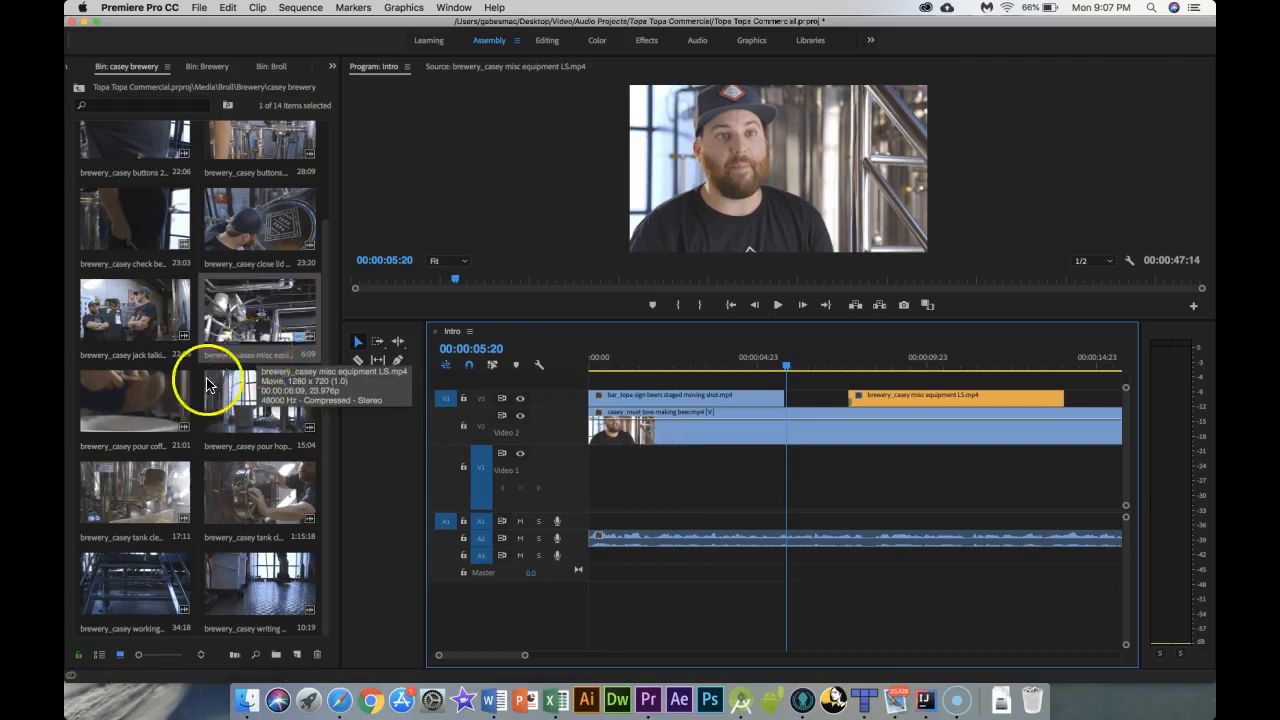
Step: Browse the Bar_Tasting Room bin and open the Topa Topa Commercial project panel
click(73, 76)
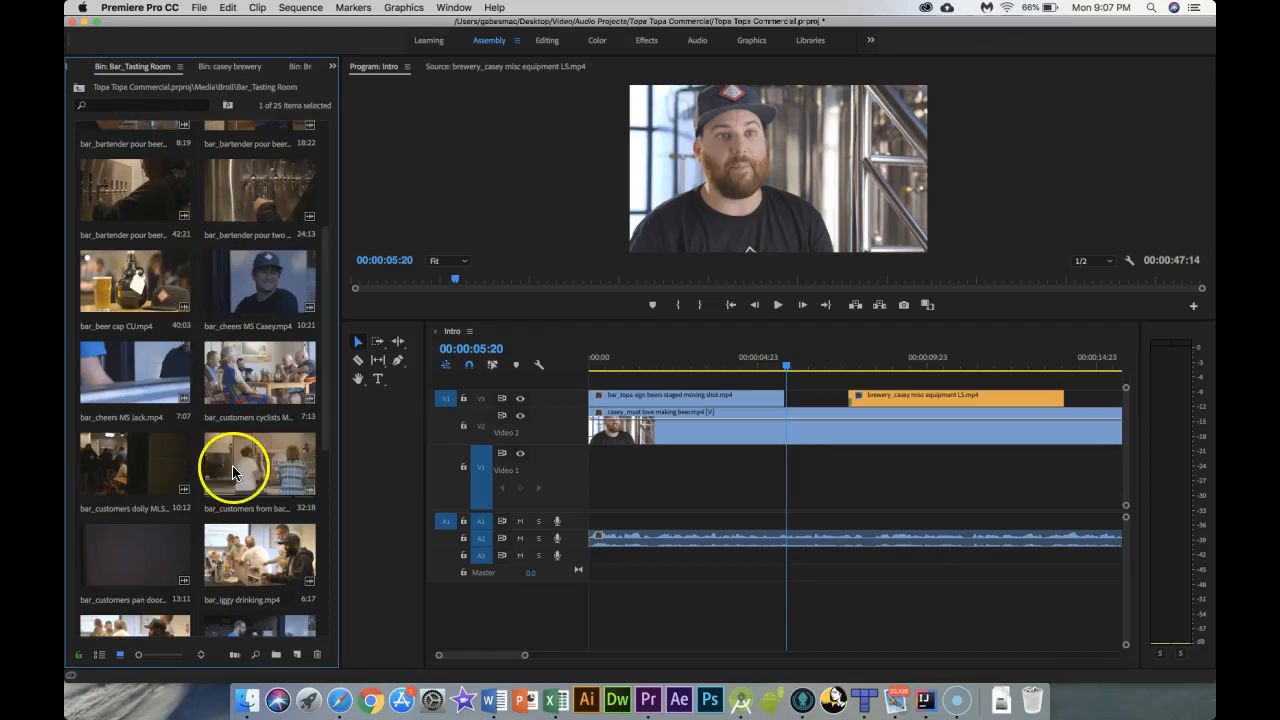
key(alt+p)
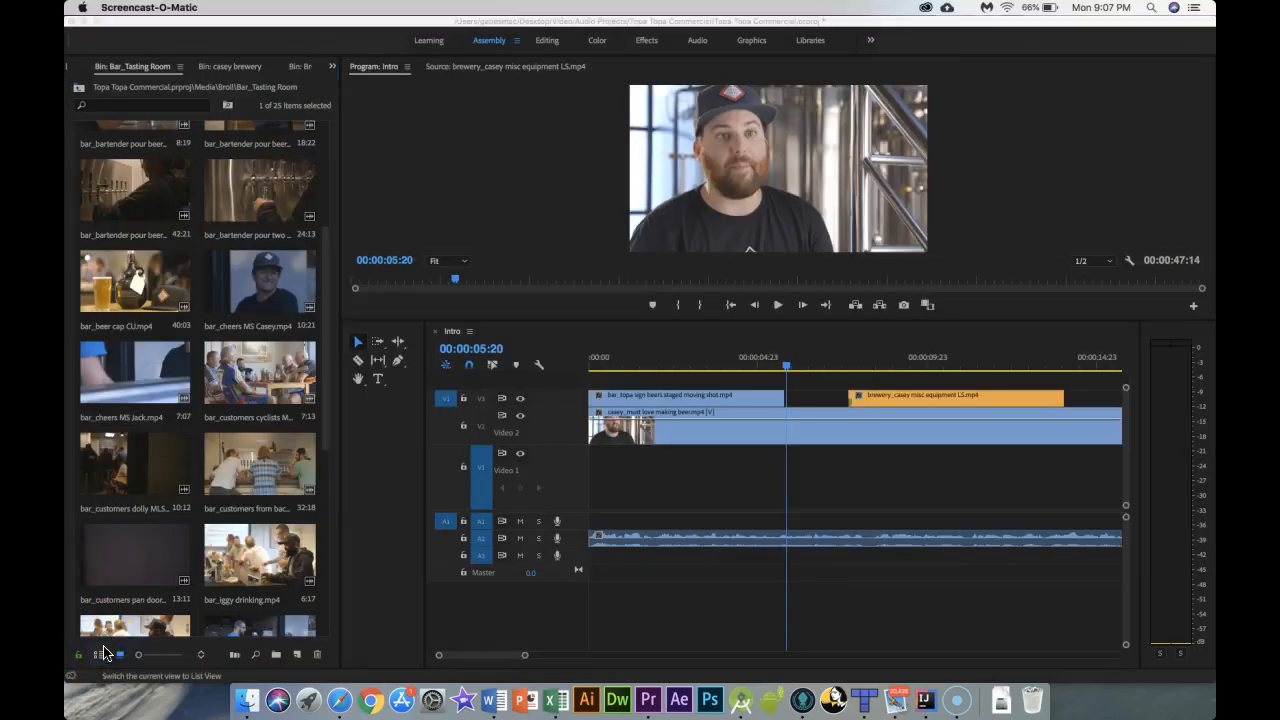
click(104, 653)
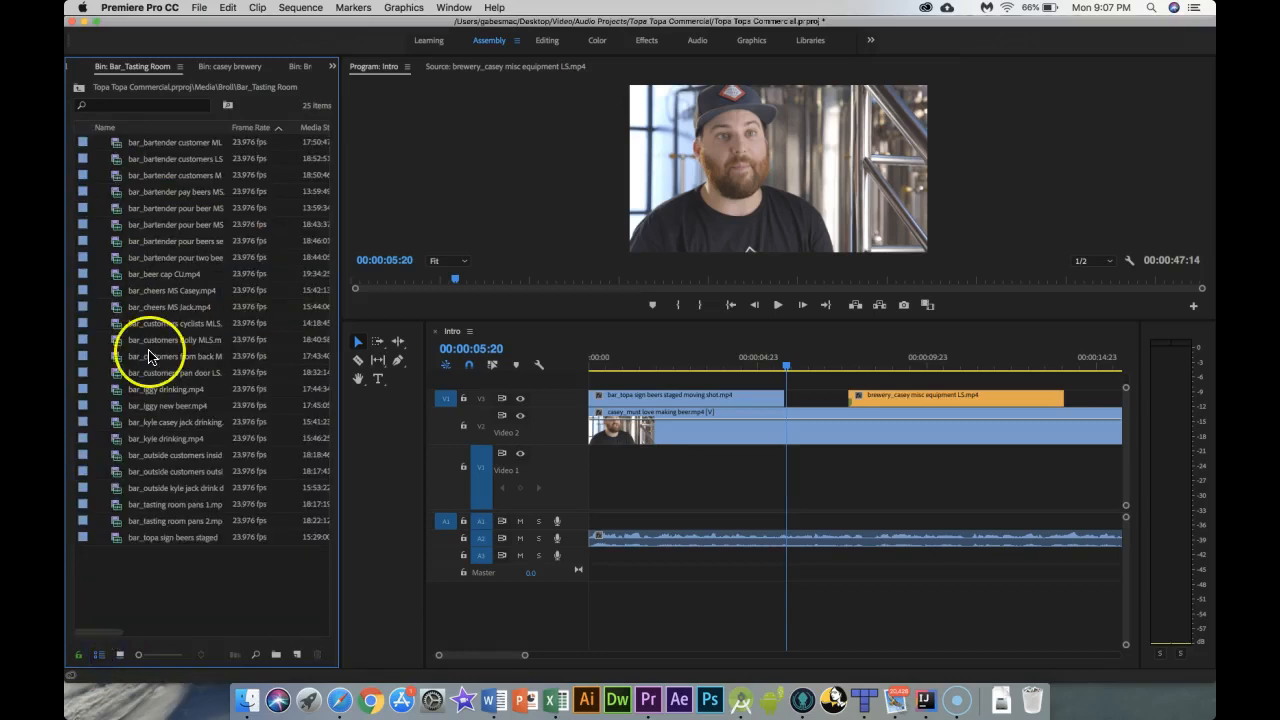
click(71, 68)
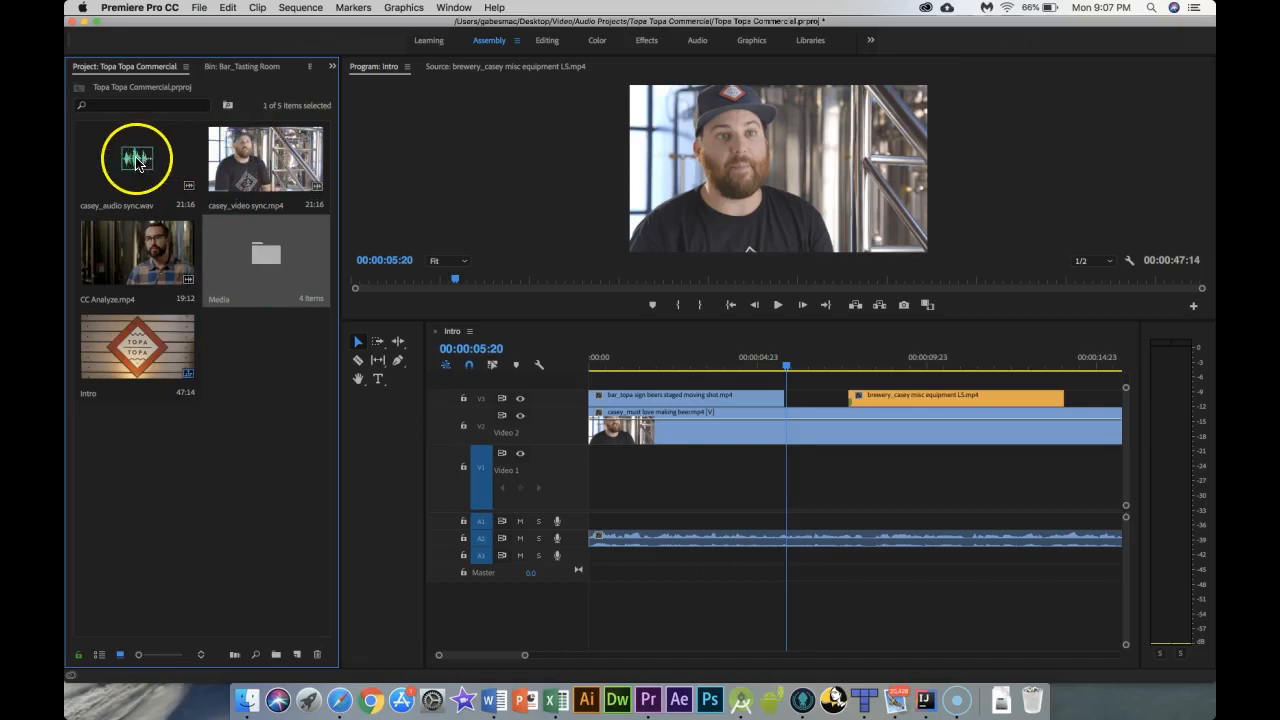
click(137, 163)
shift+click(240, 162)
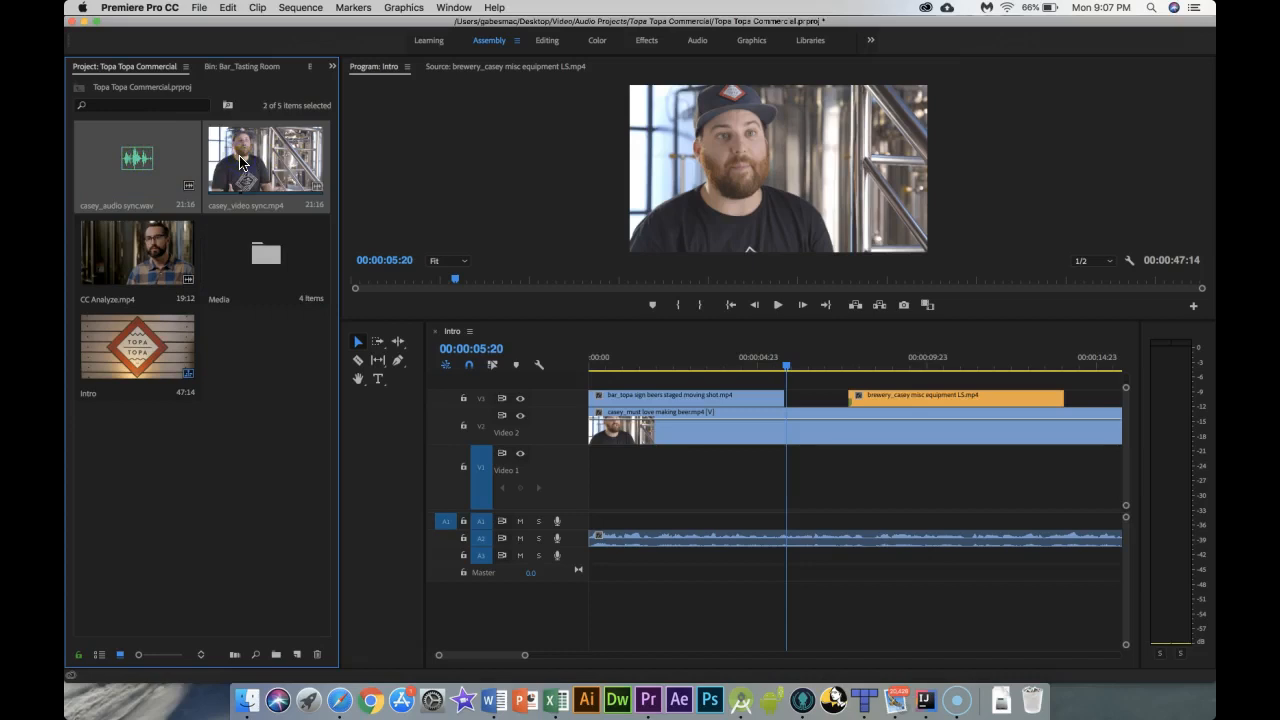
right_click(227, 158)
right_click(228, 162)
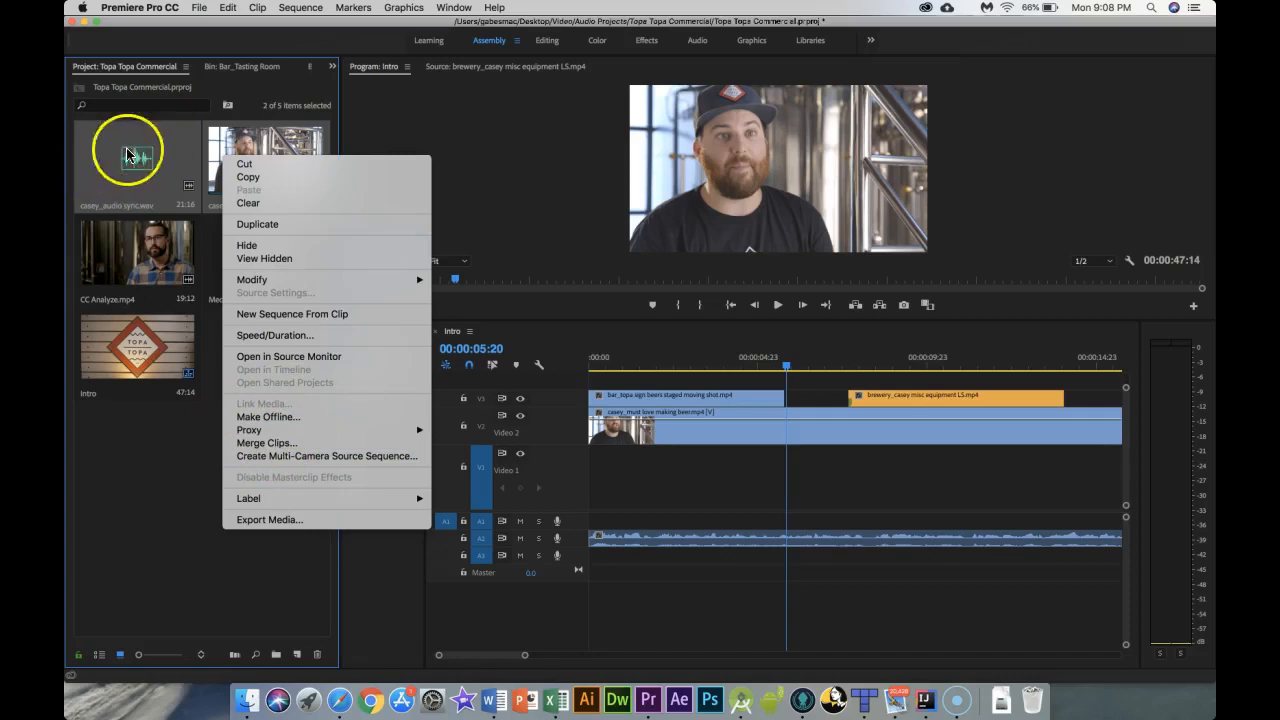
click(180, 491)
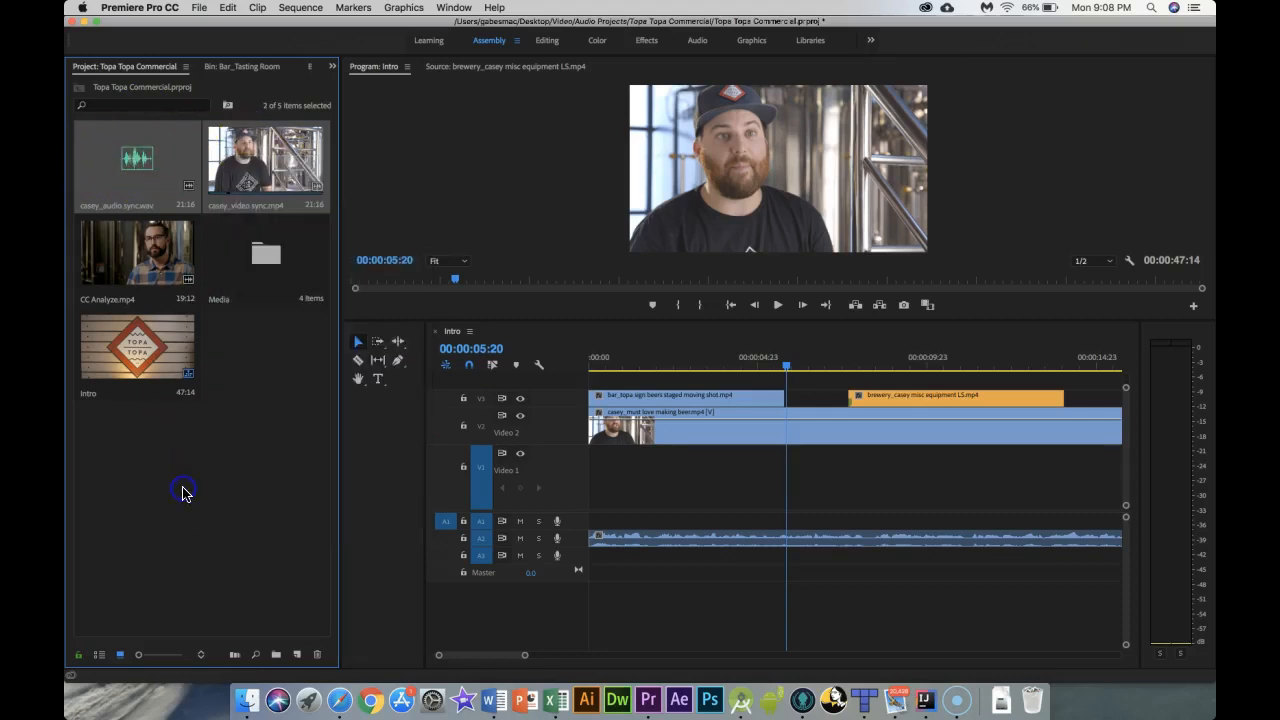
click(232, 510)
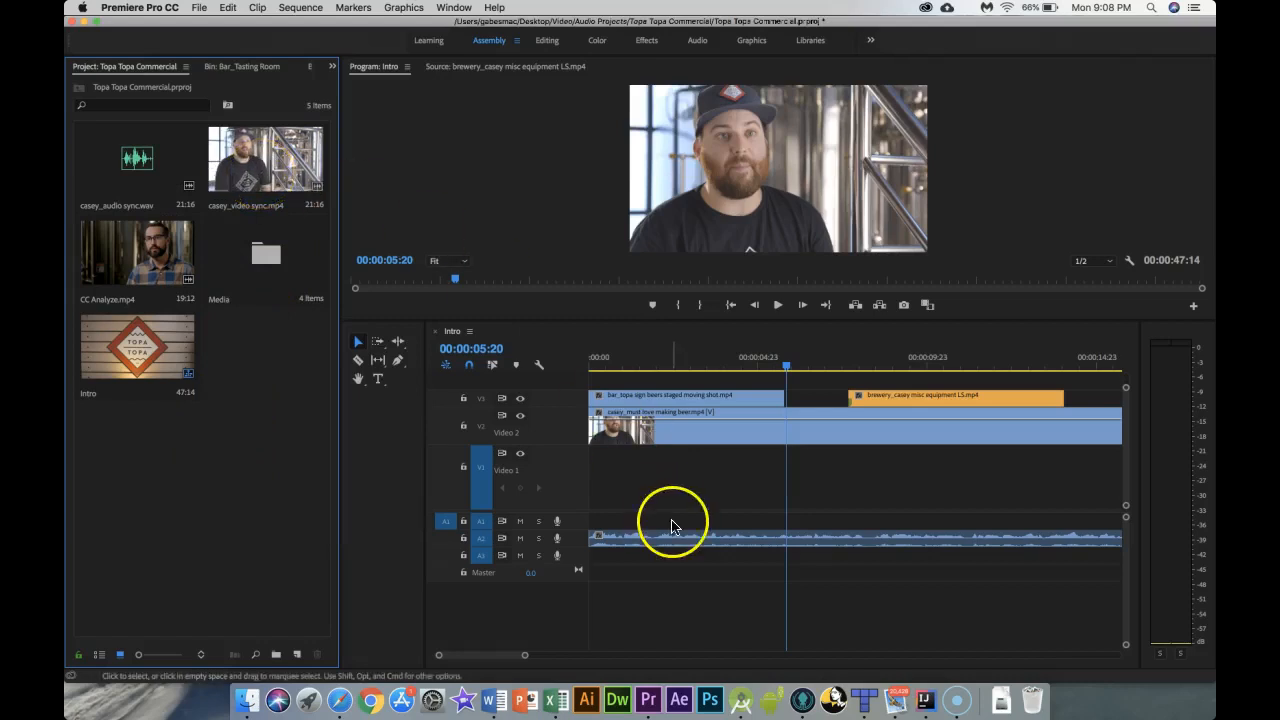
Step: Turn off linked selection and slide the interview audio on A2 slightly later, independently of its video
click(654, 546)
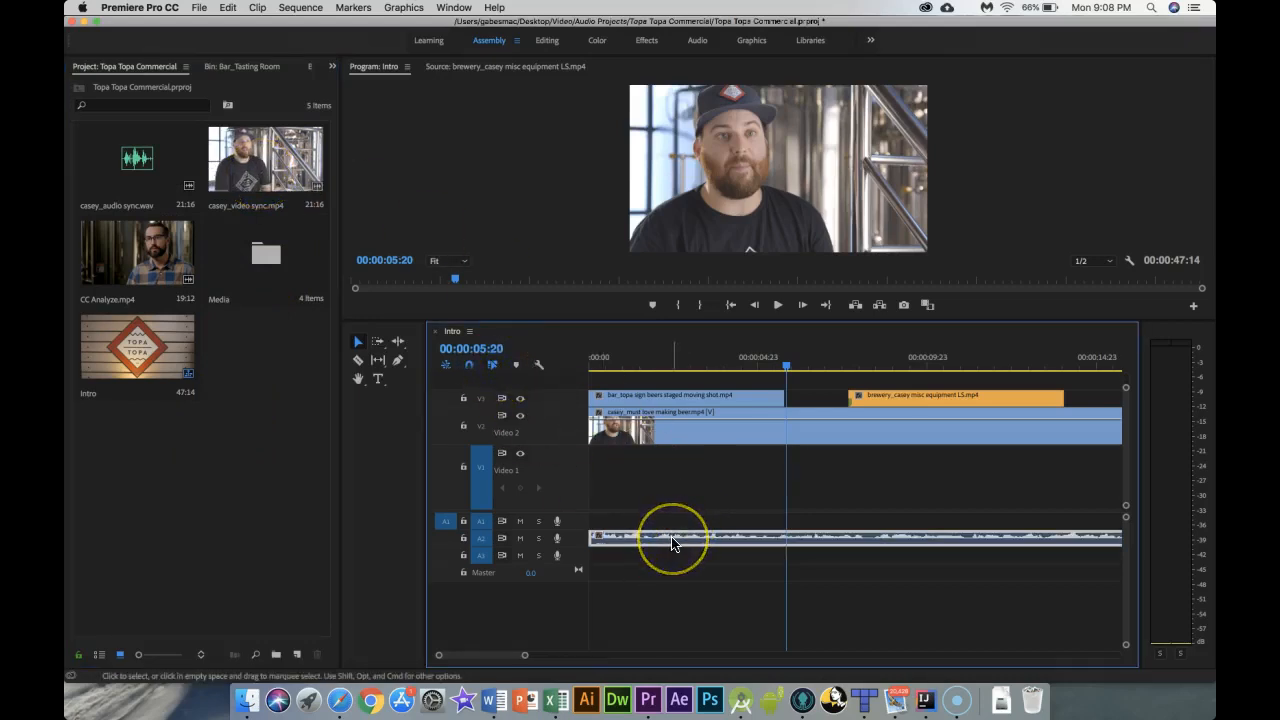
click(492, 364)
click(672, 542)
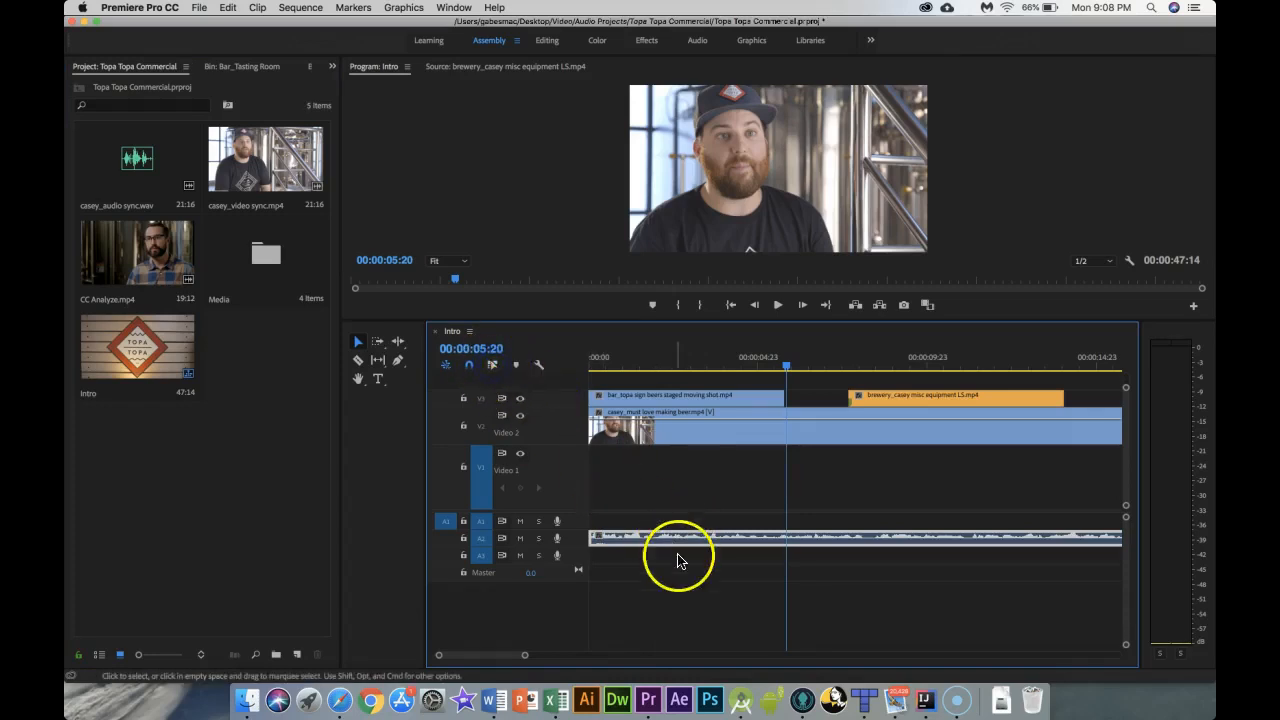
drag(660, 538, 703, 539)
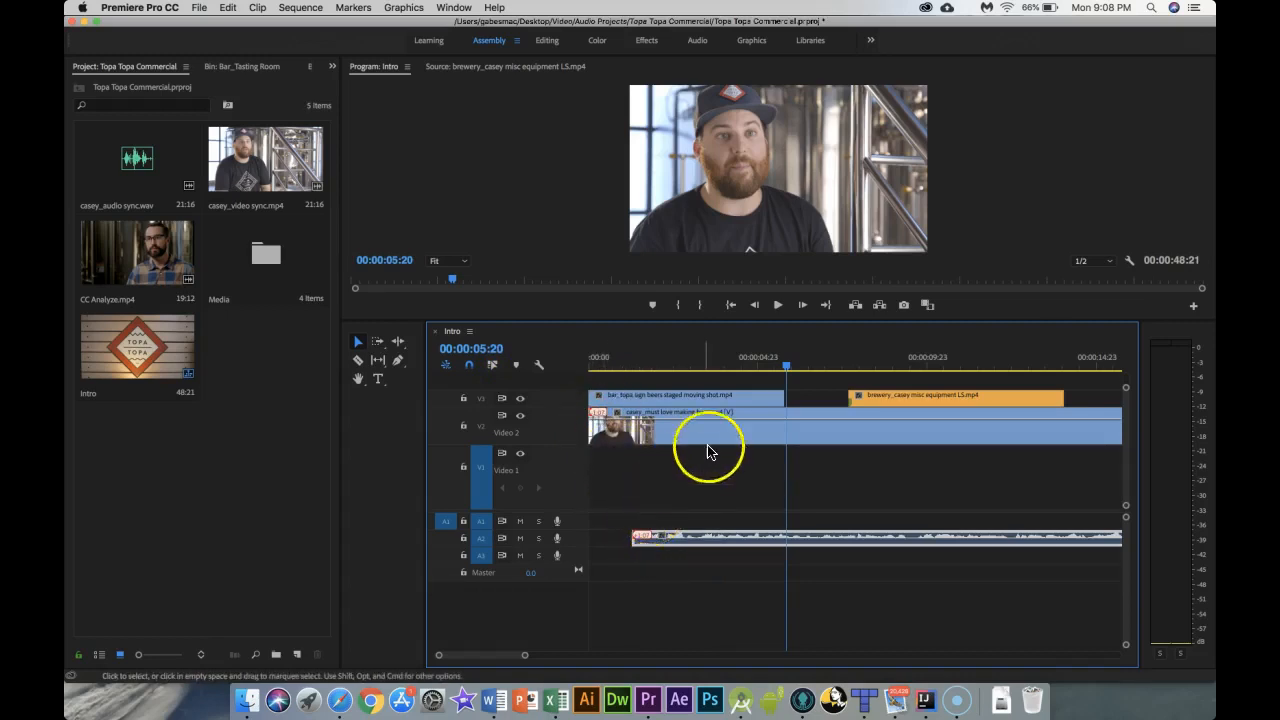
click(678, 430)
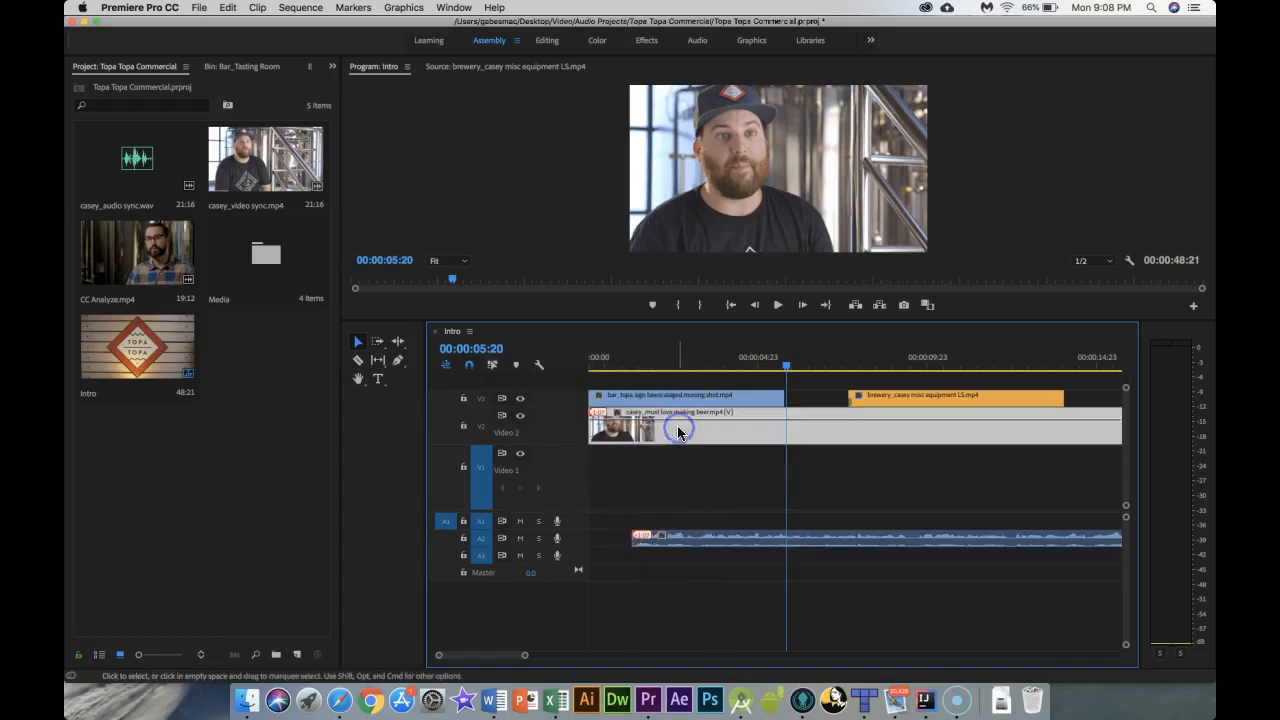
right_click(678, 430)
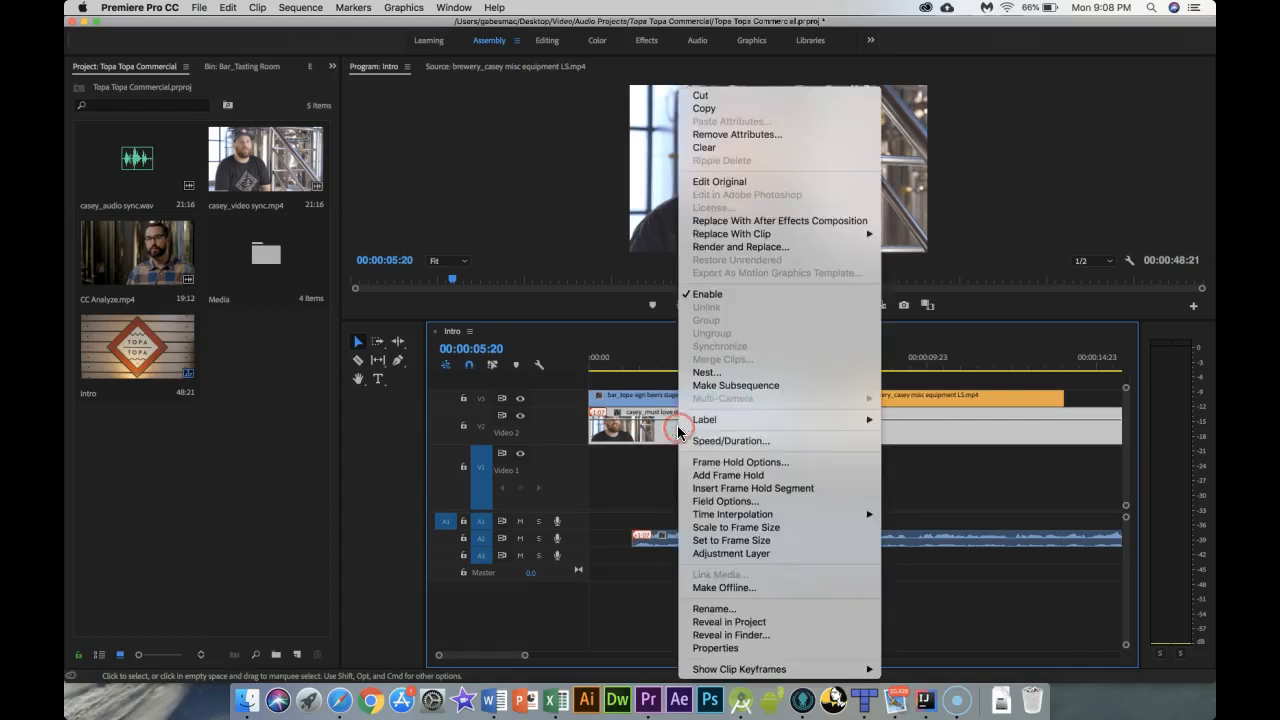
click(616, 505)
Step: Re-enable linked selection and slide the interview clip's A2 audio back to the start of the sequence
click(492, 364)
click(704, 432)
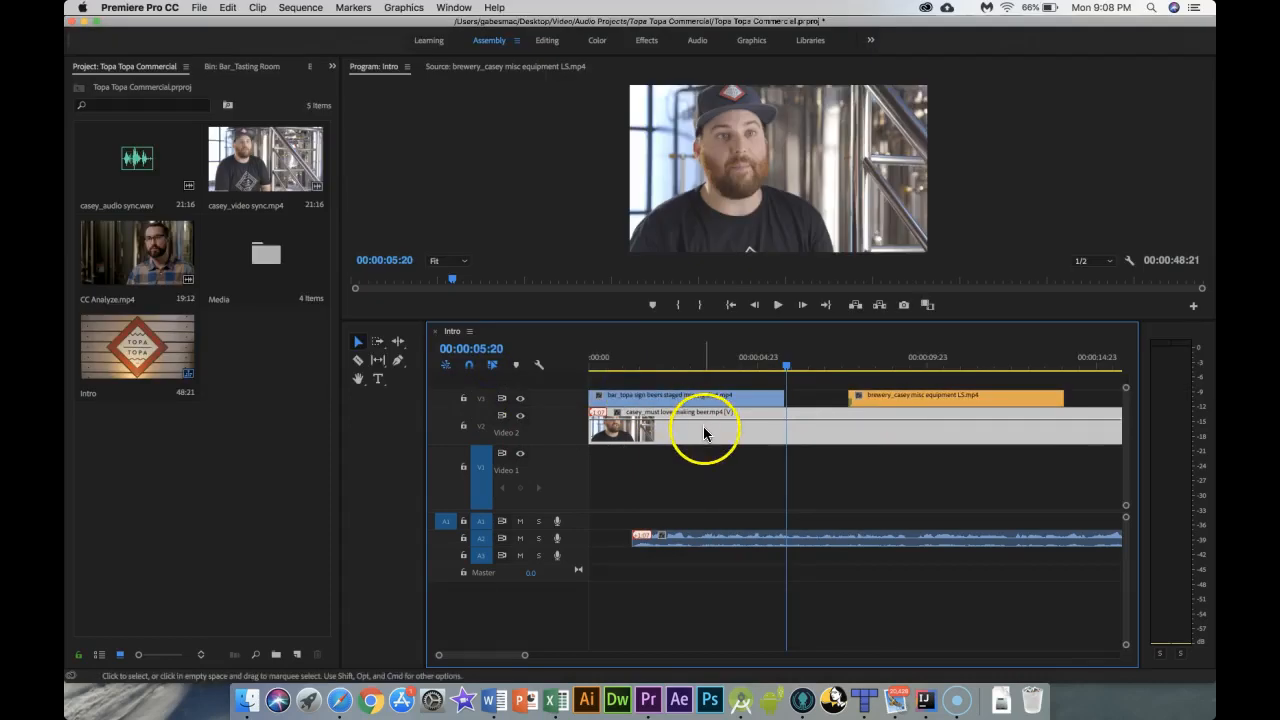
mouse_move(704, 432)
mouse_down()
mouse_move(743, 428)
mouse_move(752, 440)
mouse_move(703, 433)
mouse_up()
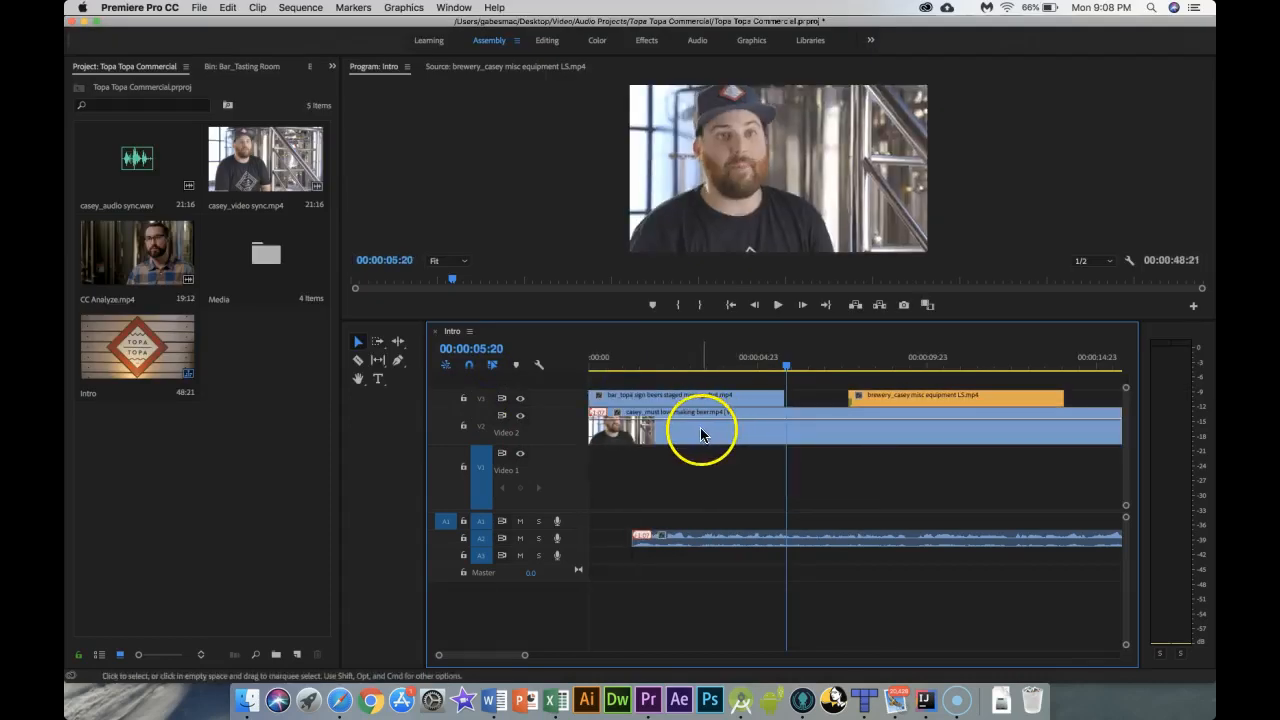
click(690, 435)
click(629, 414)
click(493, 365)
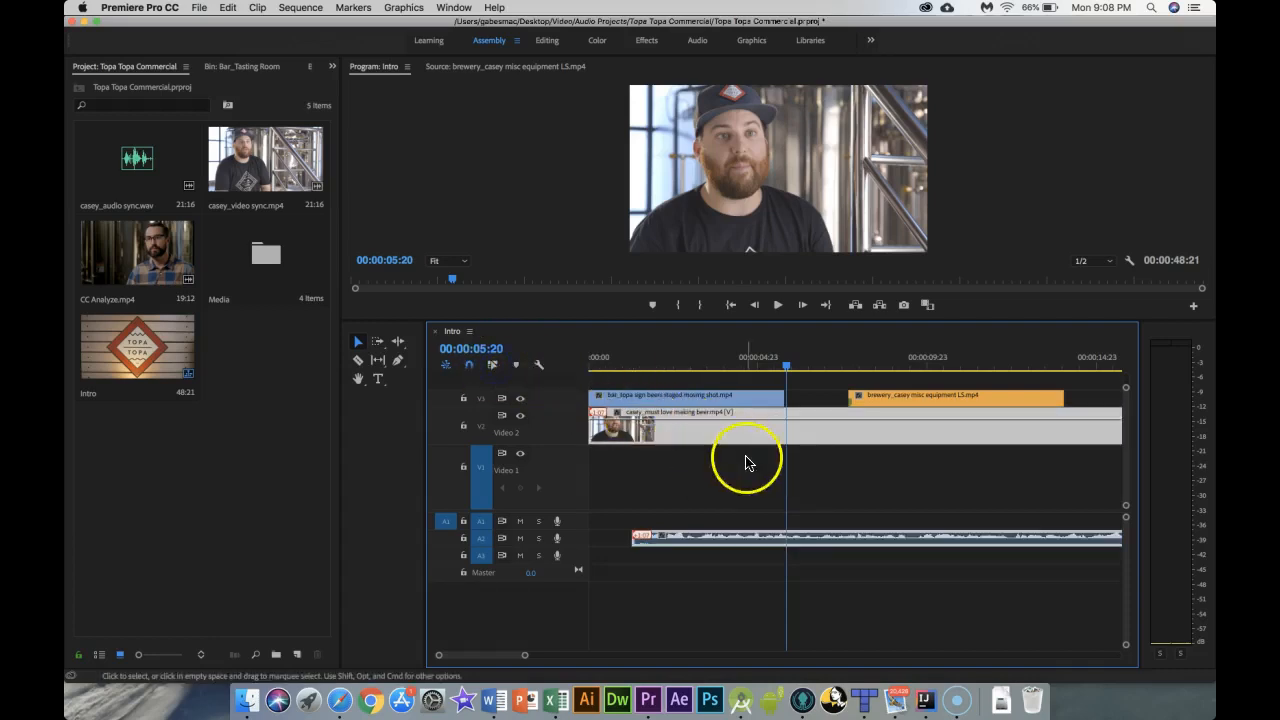
click(678, 488)
click(683, 432)
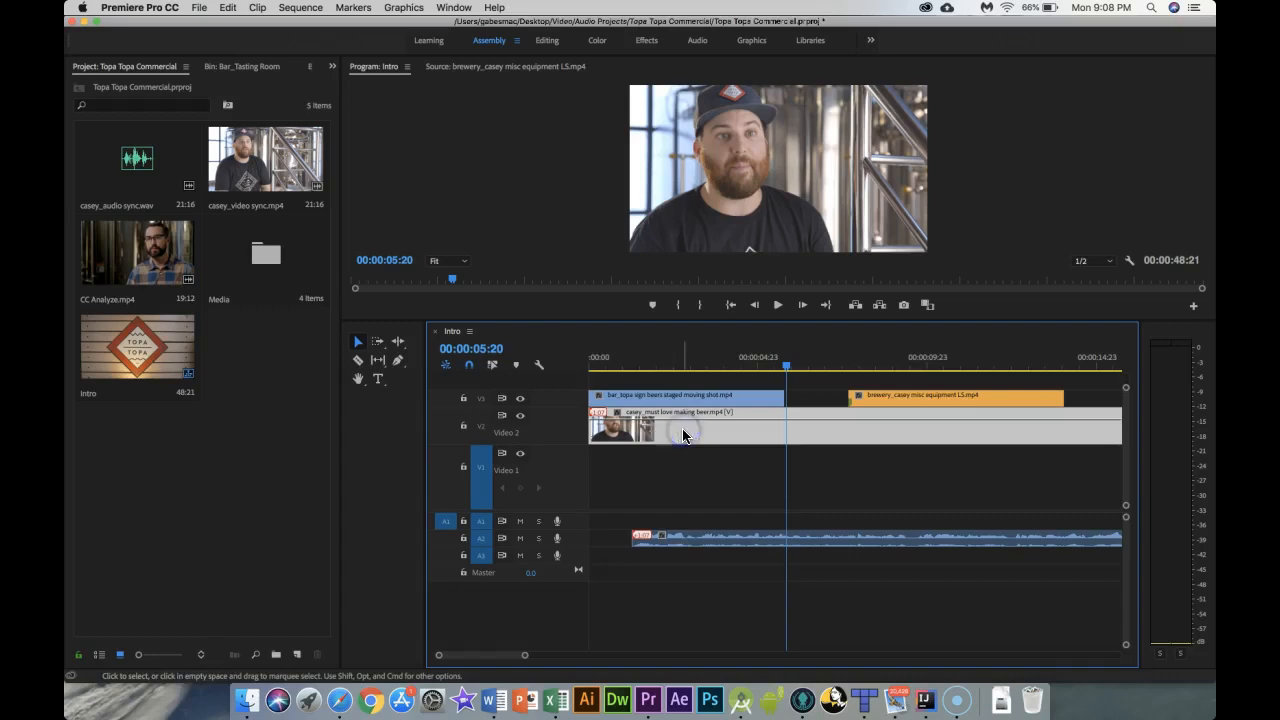
shift+click(667, 534)
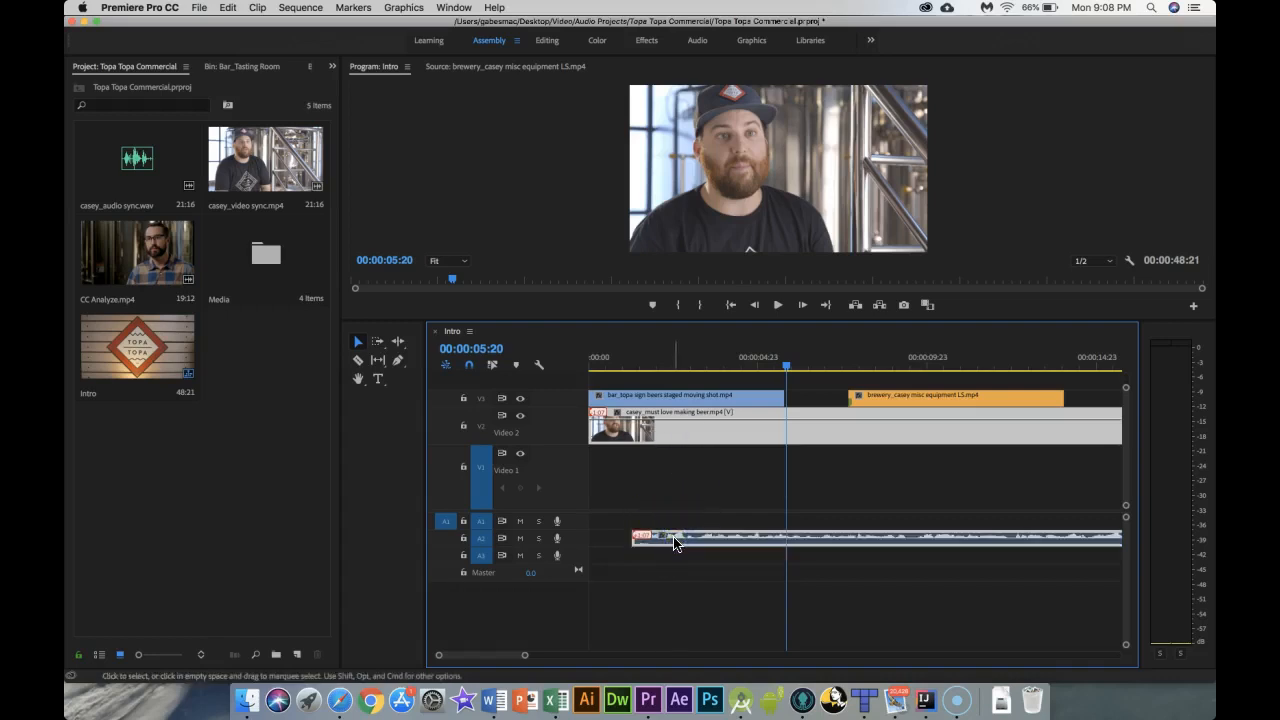
right_click(675, 541)
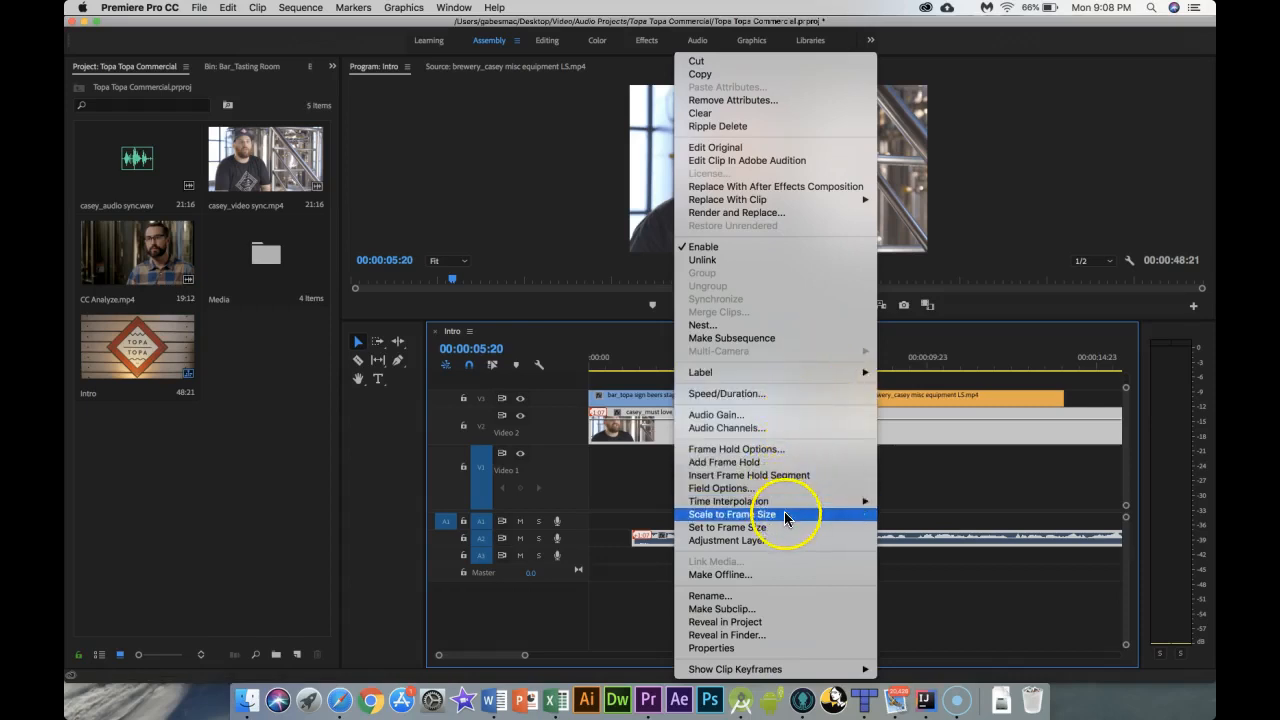
click(607, 582)
right_click(675, 546)
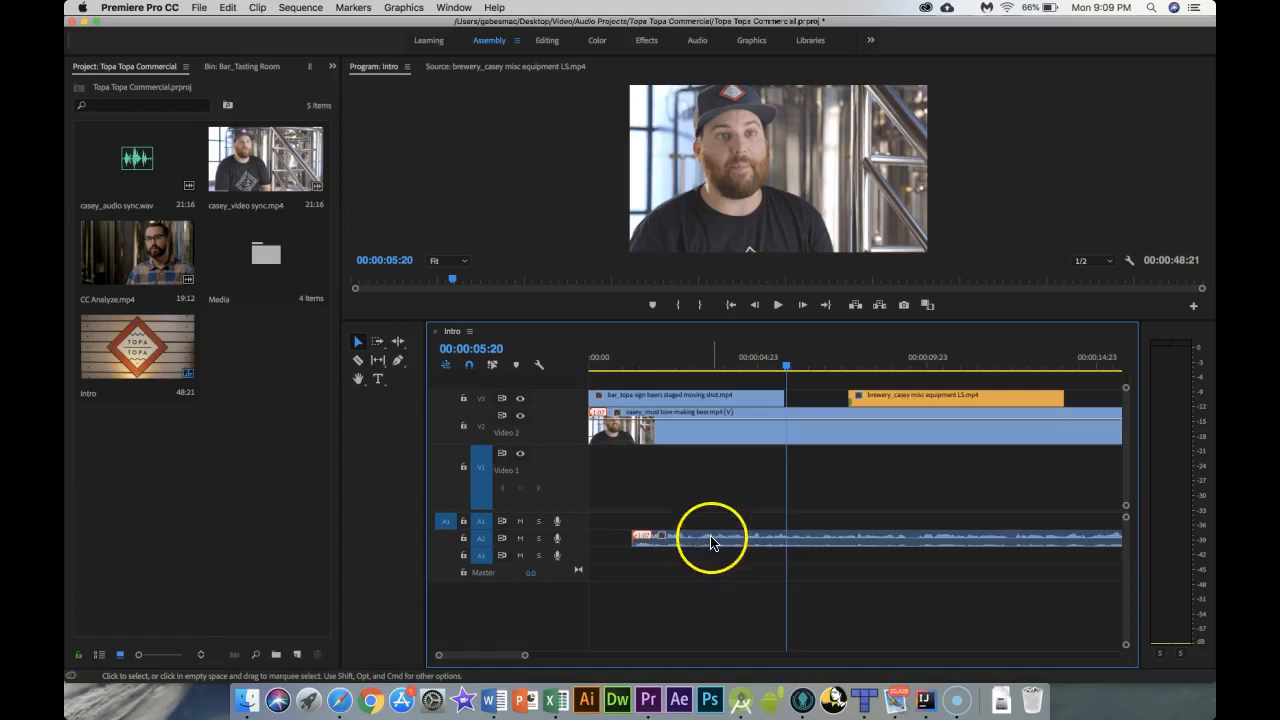
click(711, 541)
drag(711, 541, 655, 540)
Step: Add casey_audio sync.wav to track A3 at the sequence start and play the sequence from the beginning
click(115, 156)
drag(115, 156, 596, 561)
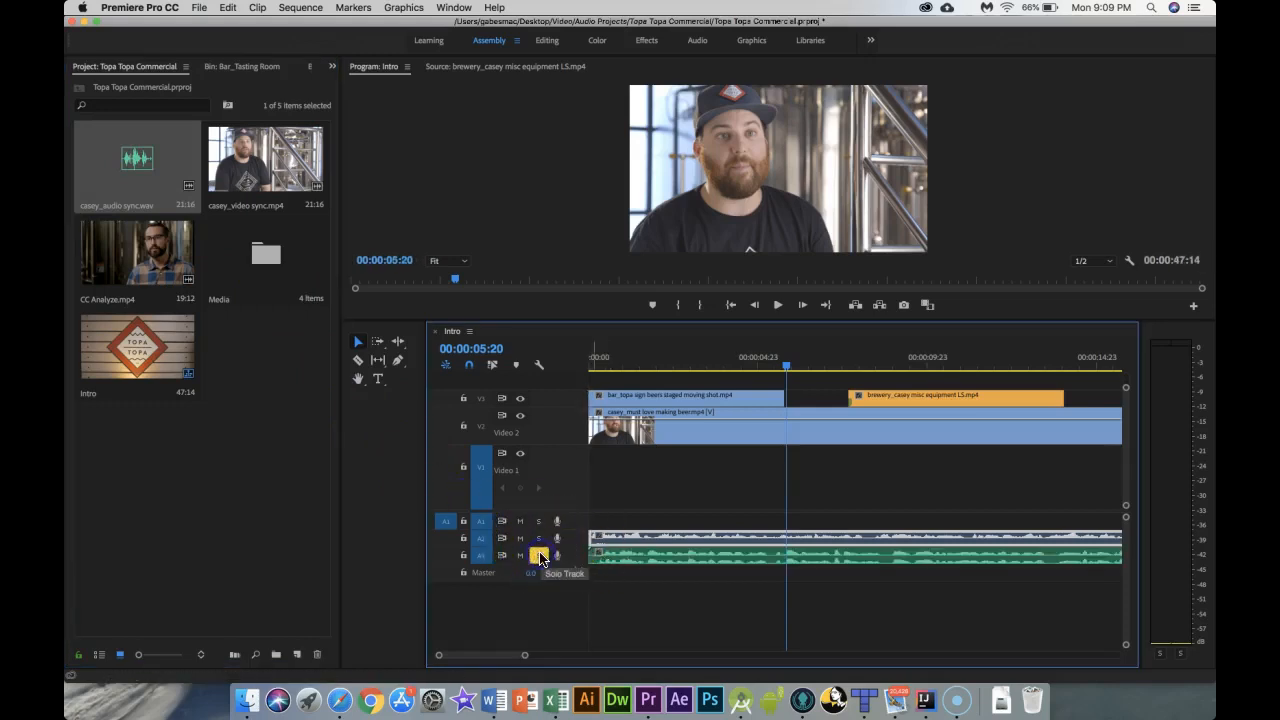
drag(787, 366, 587, 366)
key(space)
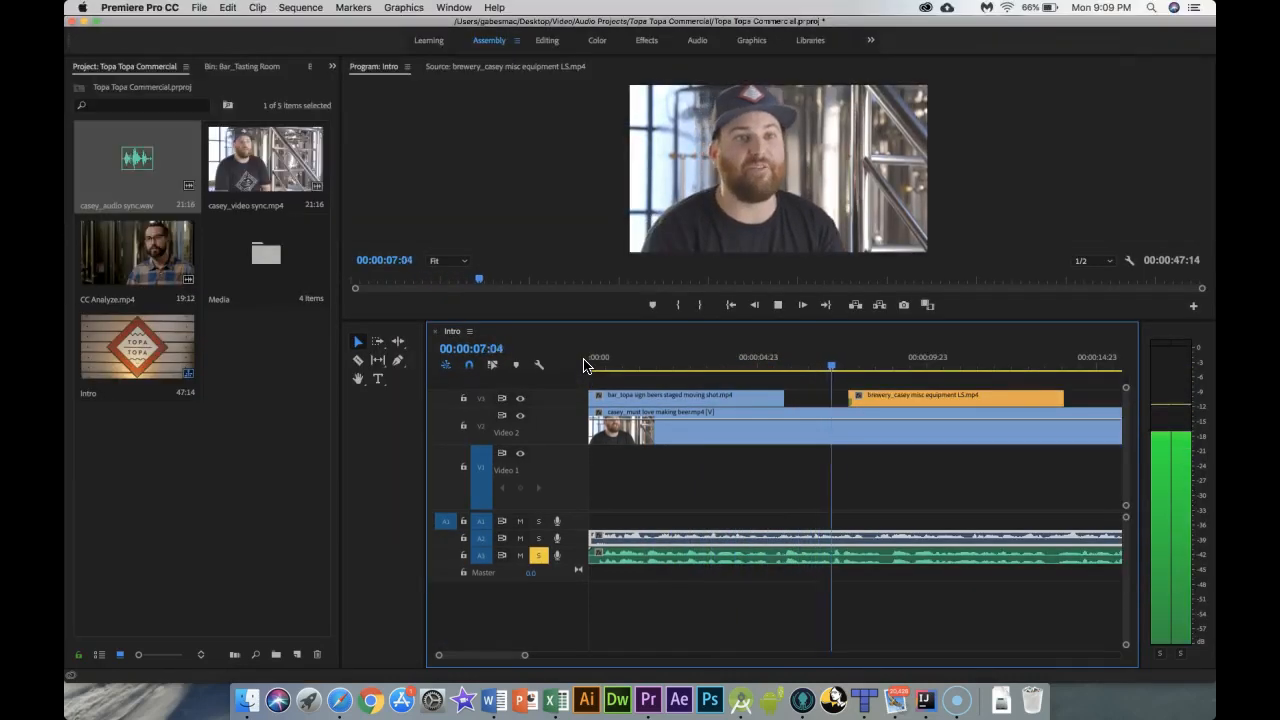
key(space)
Step: Place casey_video sync.mp4 on V1 at the sequence start, hide track V3's output, and preview from the start
drag(276, 141, 603, 468)
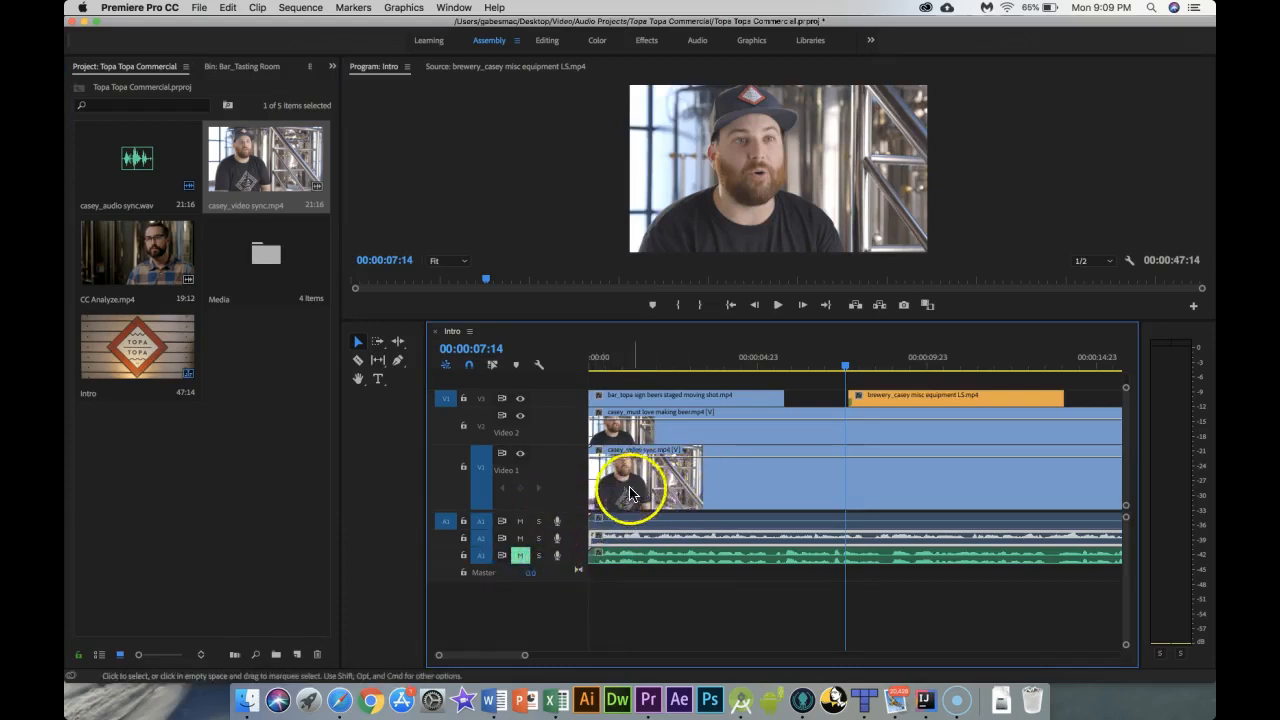
drag(846, 366, 649, 368)
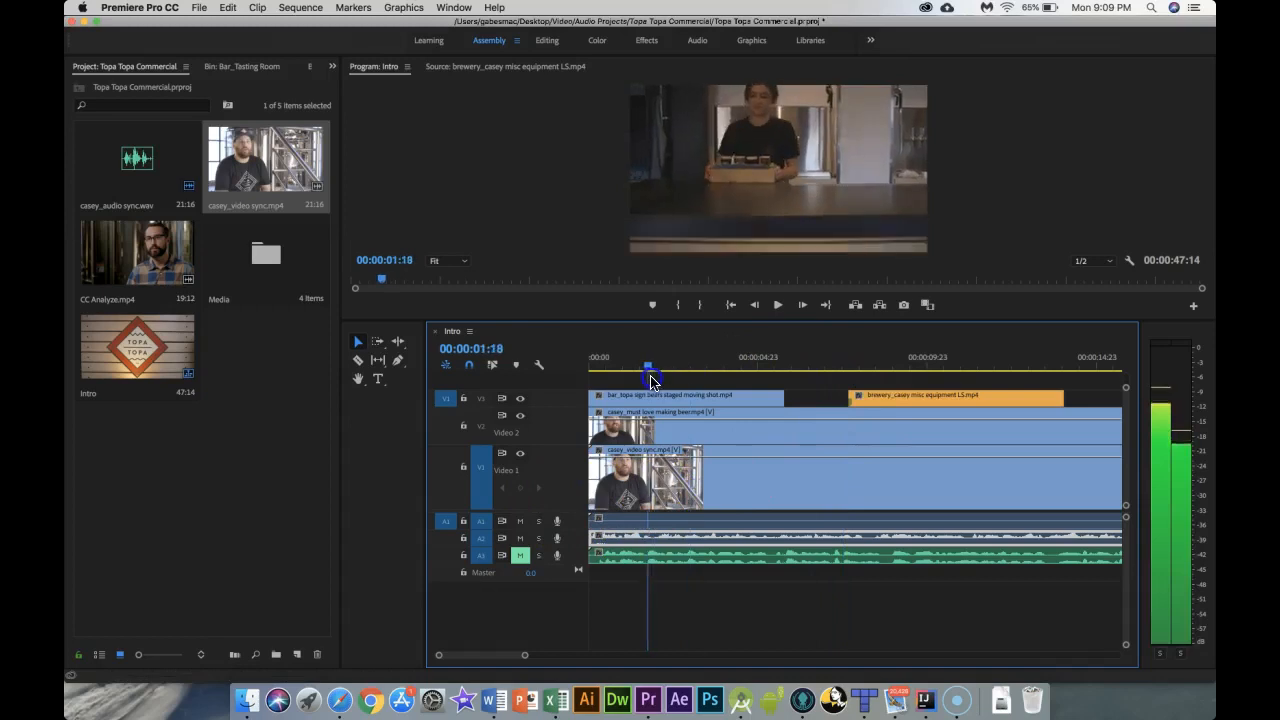
click(520, 399)
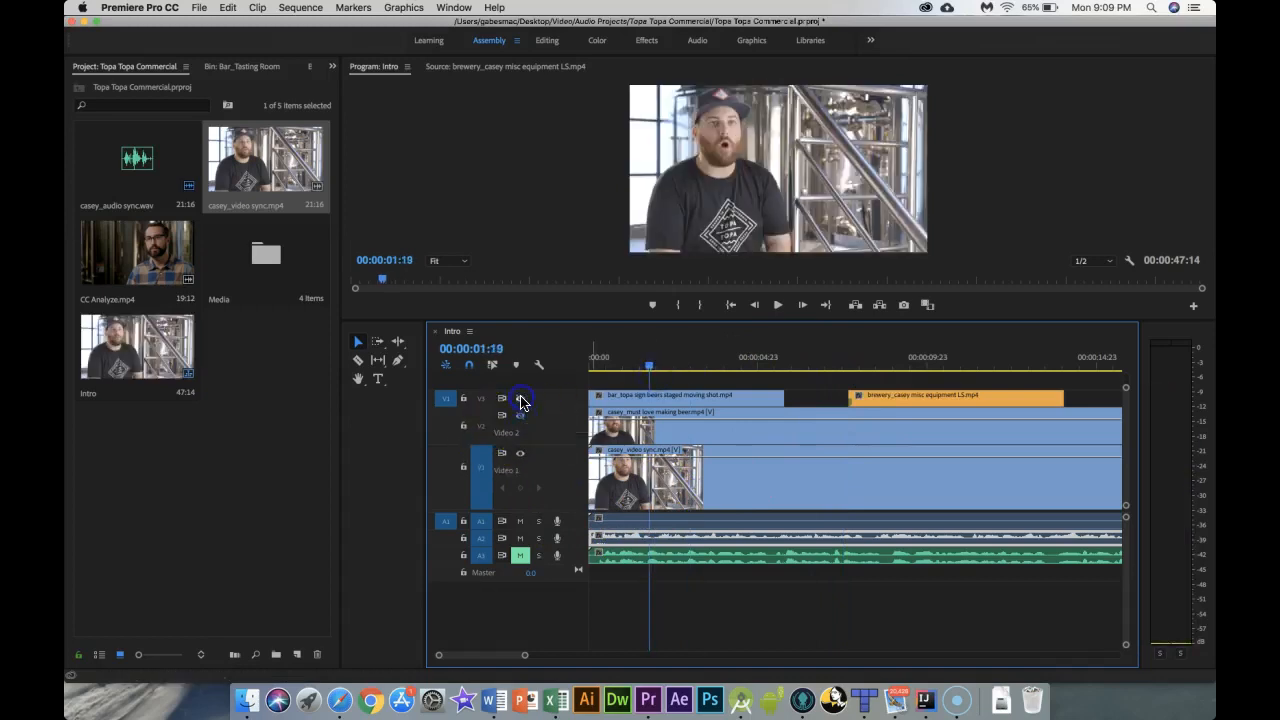
drag(652, 366, 590, 366)
key(space)
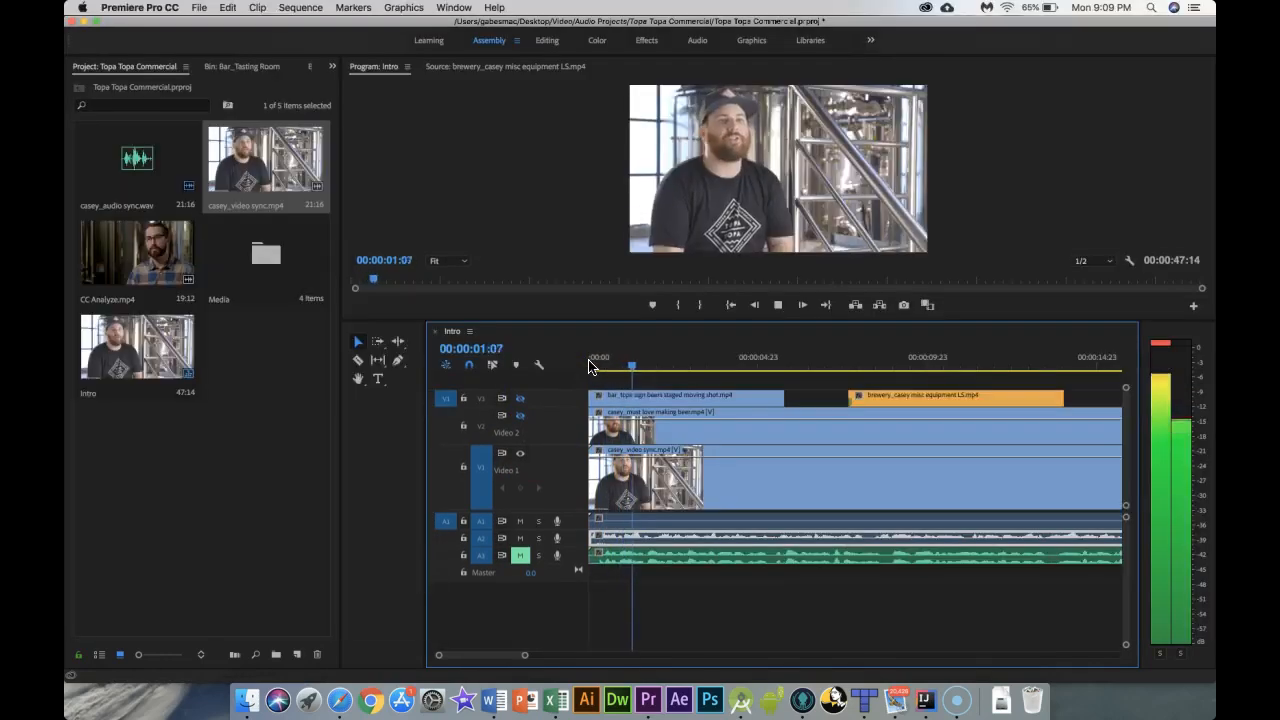
key(space)
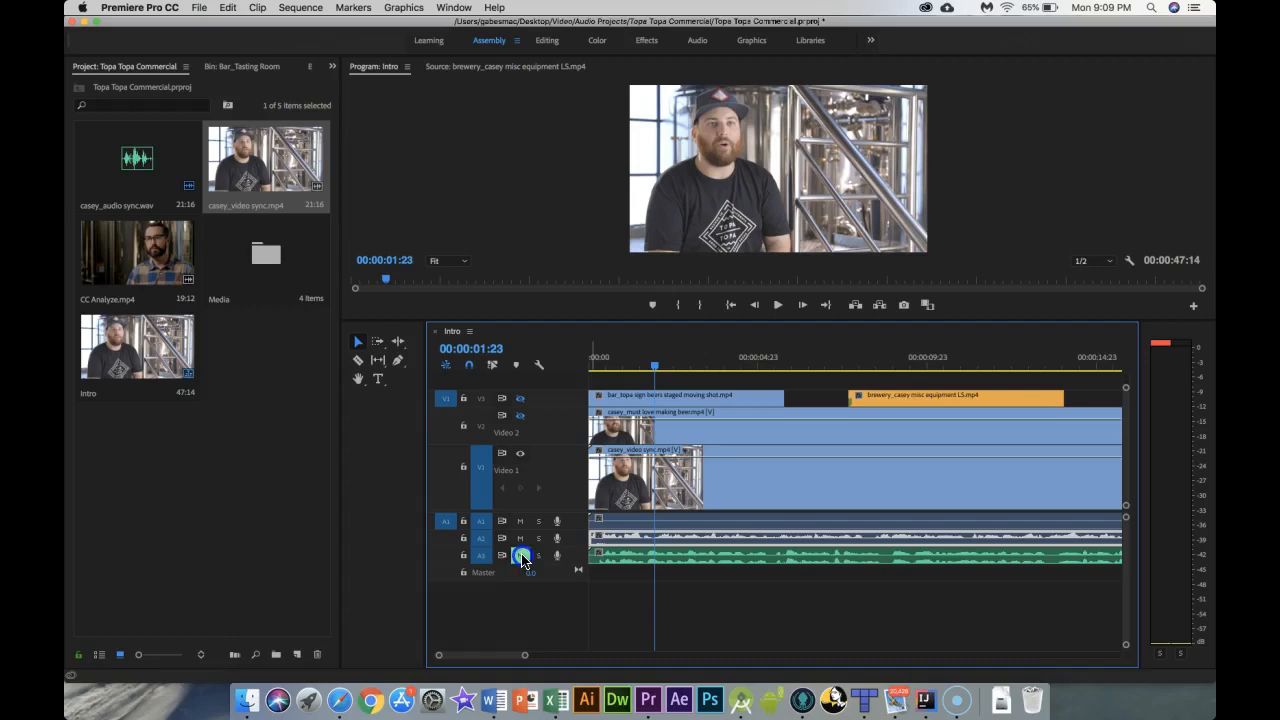
Step: Slide the casey_audio sync.wav clip on A3 later and play the sequence from the start
drag(660, 369, 594, 367)
key(space)
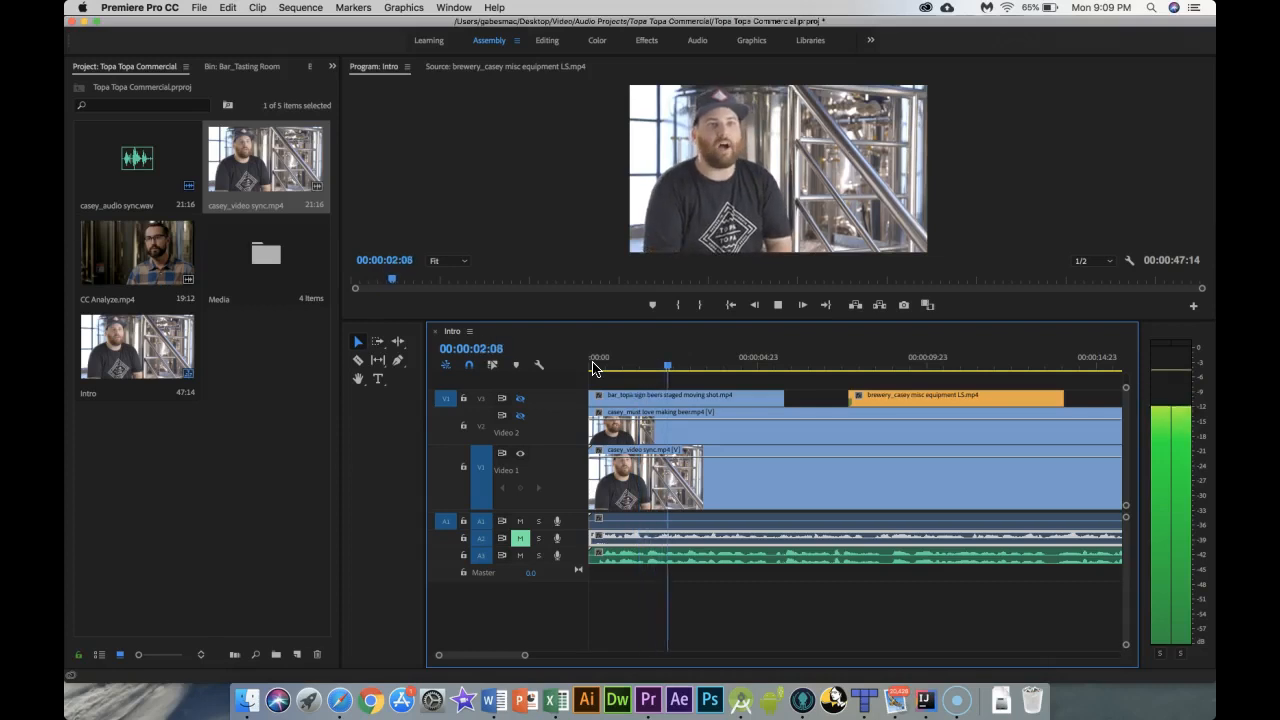
key(space)
click(621, 558)
drag(621, 558, 751, 560)
click(673, 364)
drag(673, 367, 587, 366)
key(space)
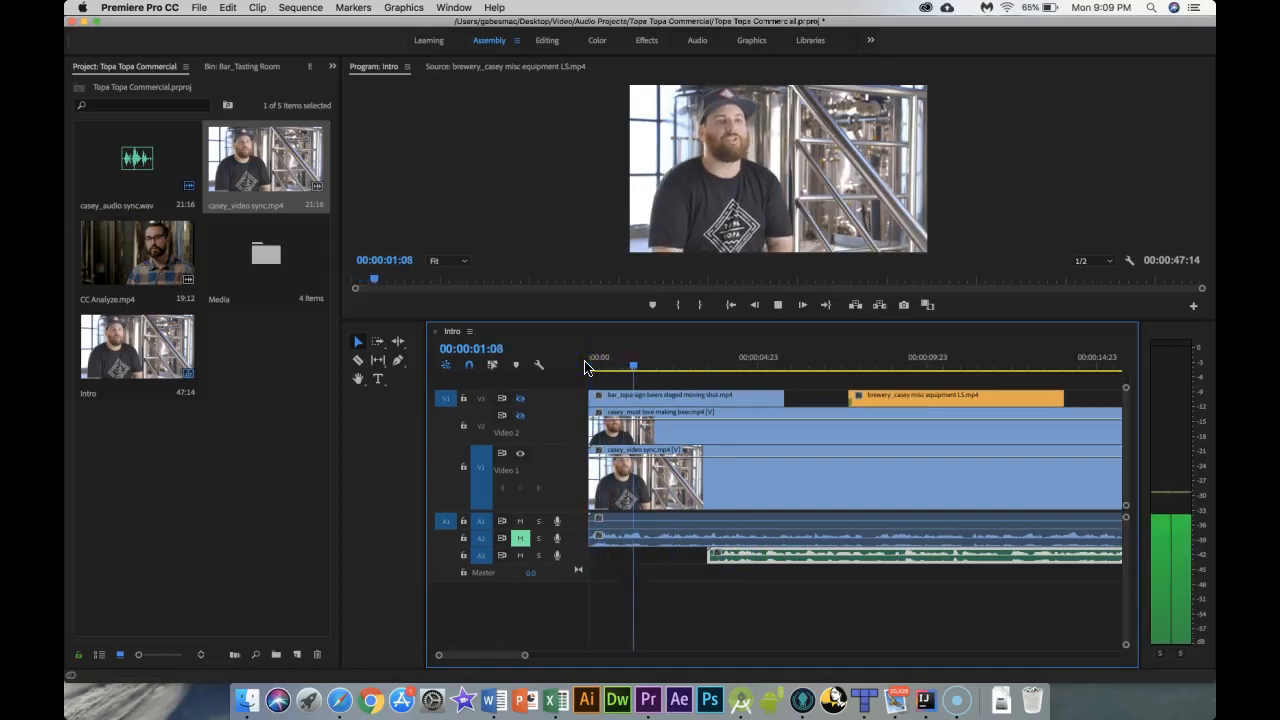
key(space)
Step: Preview the interview from about 00:00:03:18 and slide the A3 audio clip back earlier
click(637, 423)
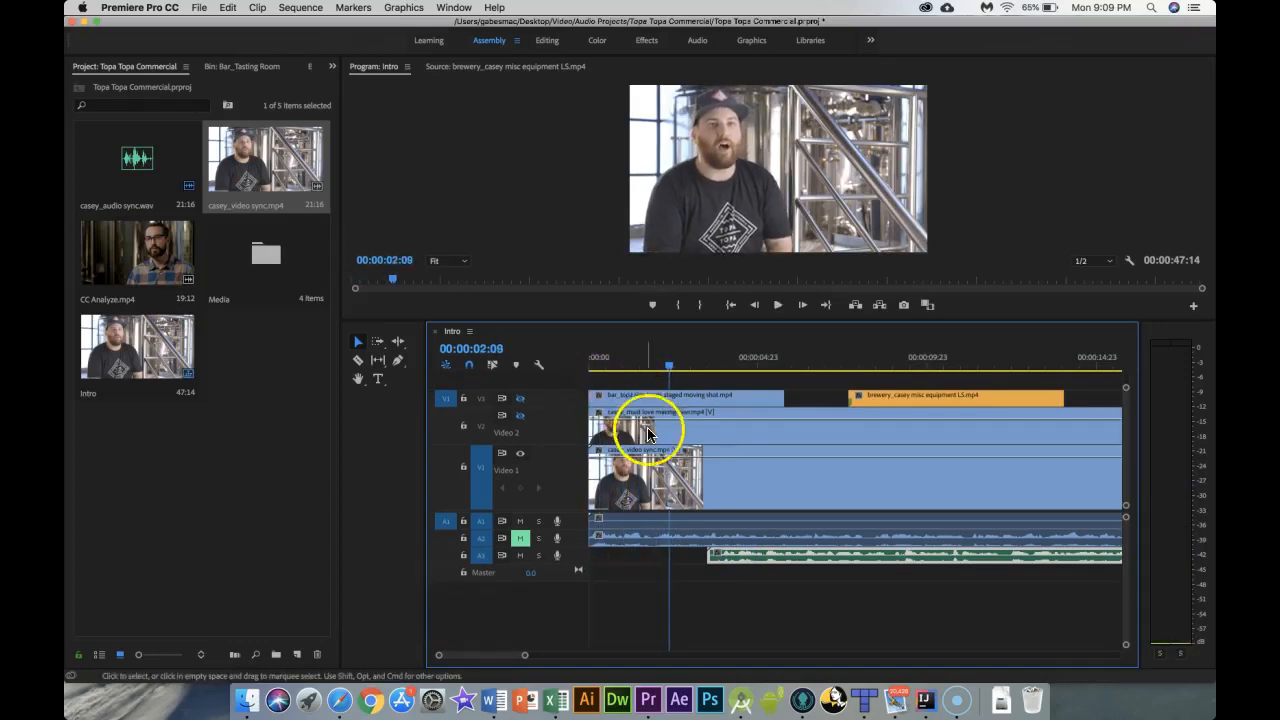
drag(671, 366, 711, 372)
key(space)
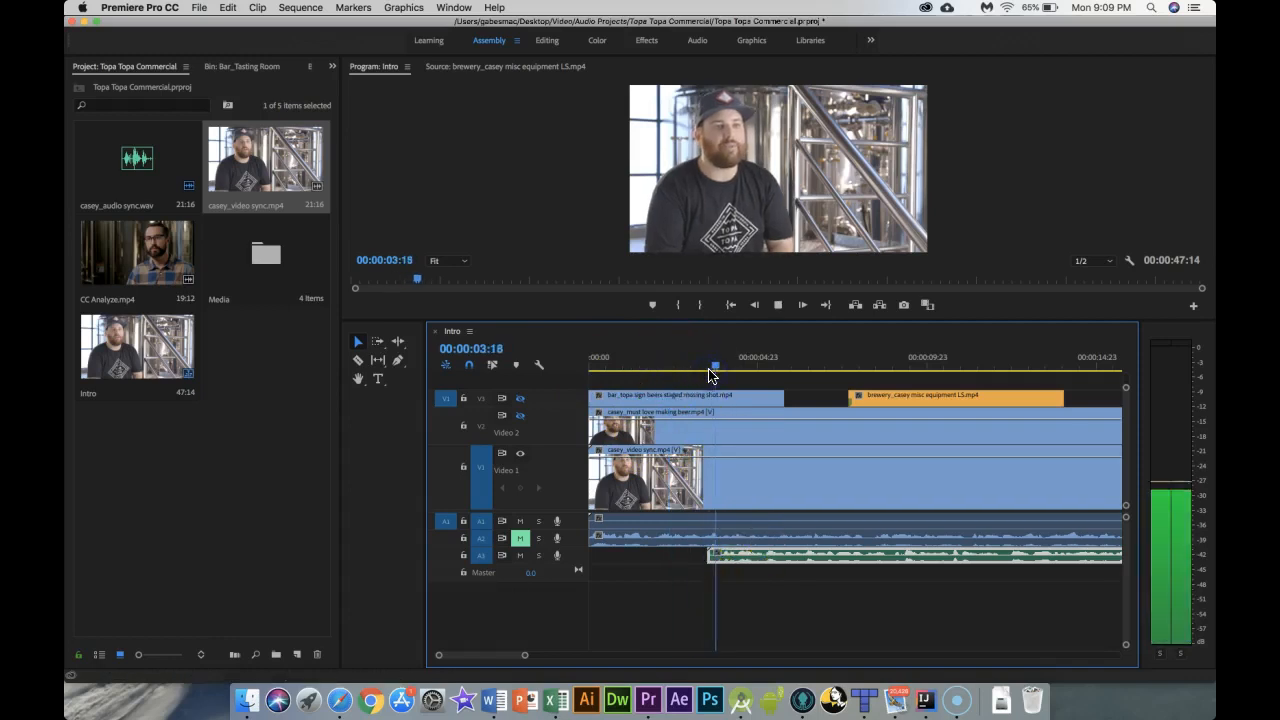
click(705, 433)
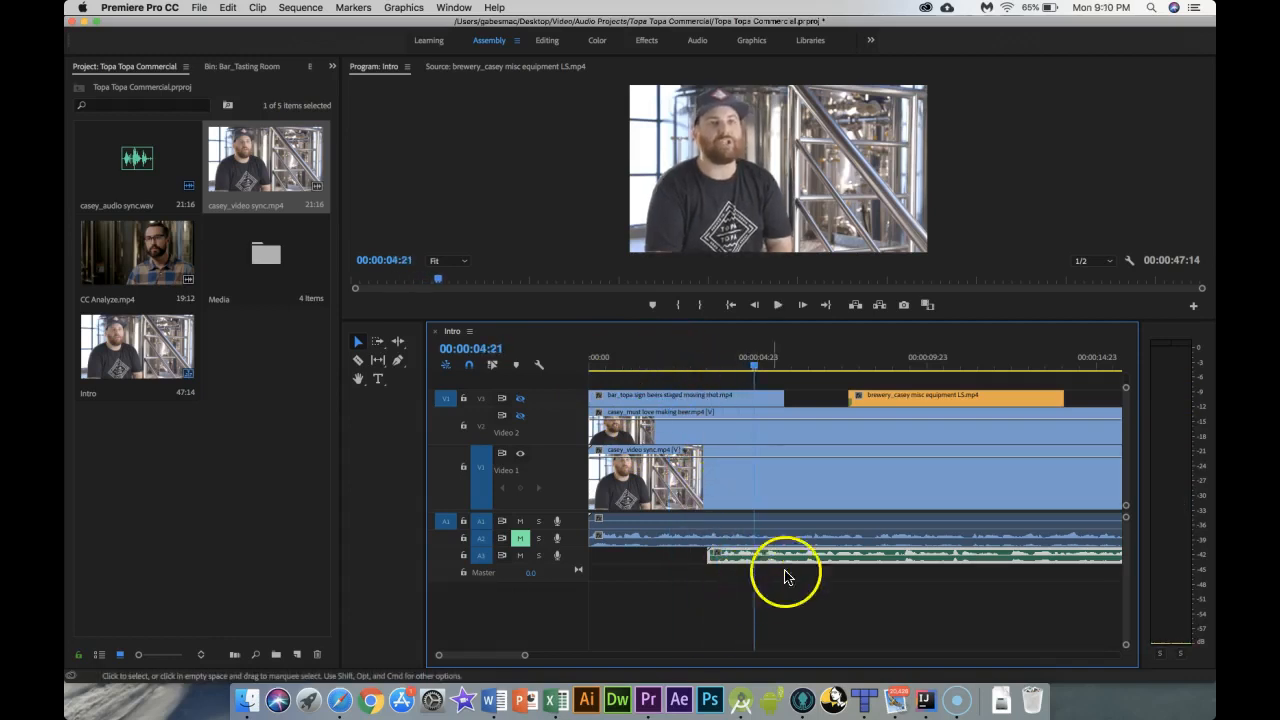
click(818, 612)
drag(793, 558, 705, 557)
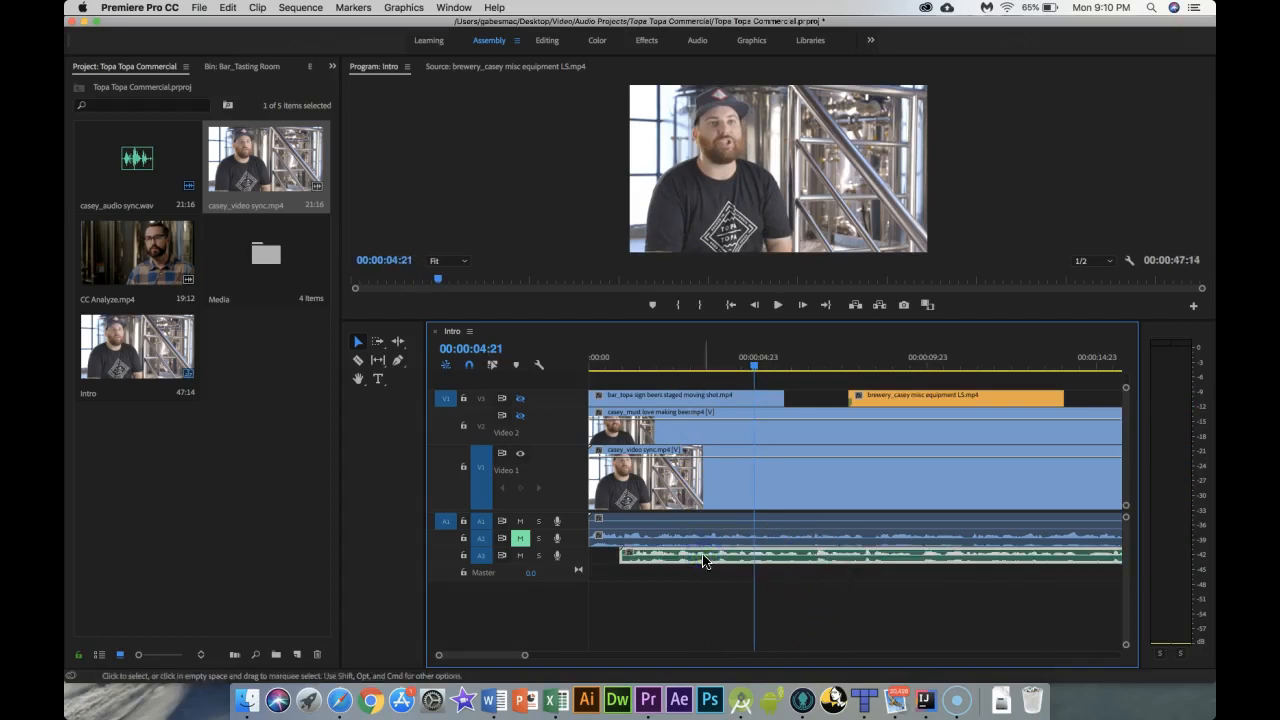
Step: Synchronize casey_video sync.mp4 on V1 with the casey_audio sync.wav clip on A3 by clip start
shift+click(734, 484)
click(701, 557)
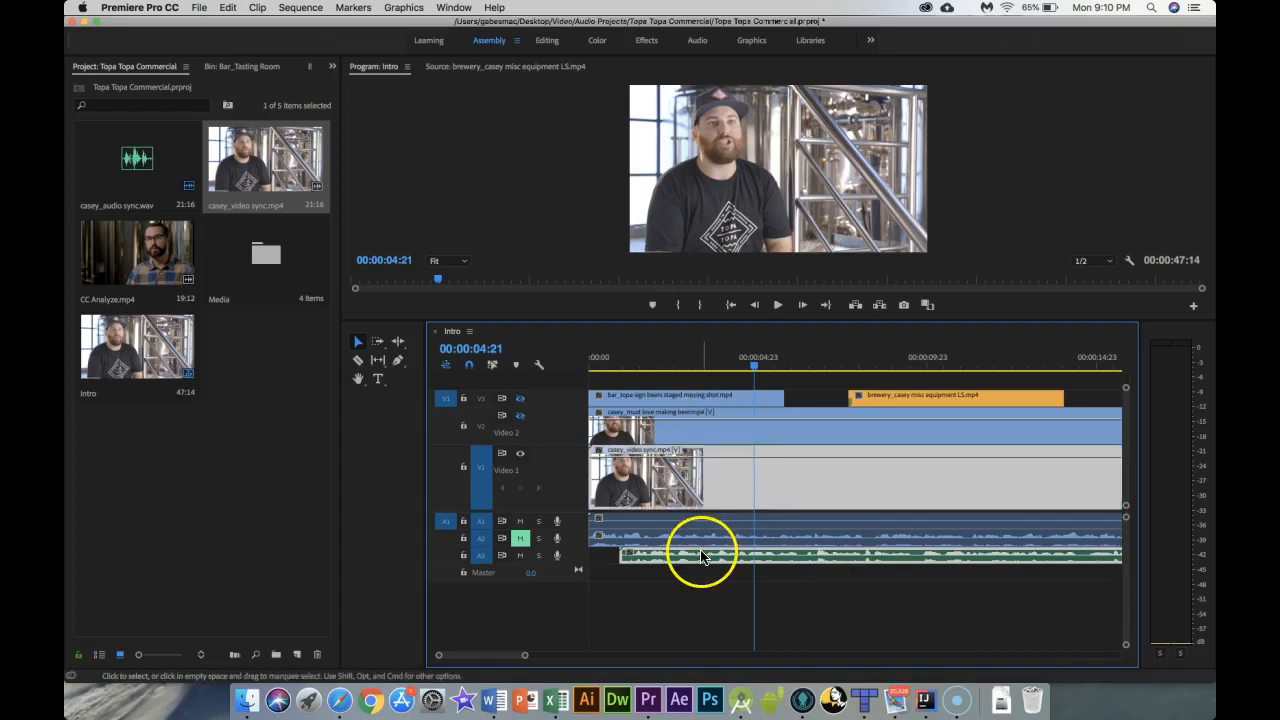
right_click(702, 558)
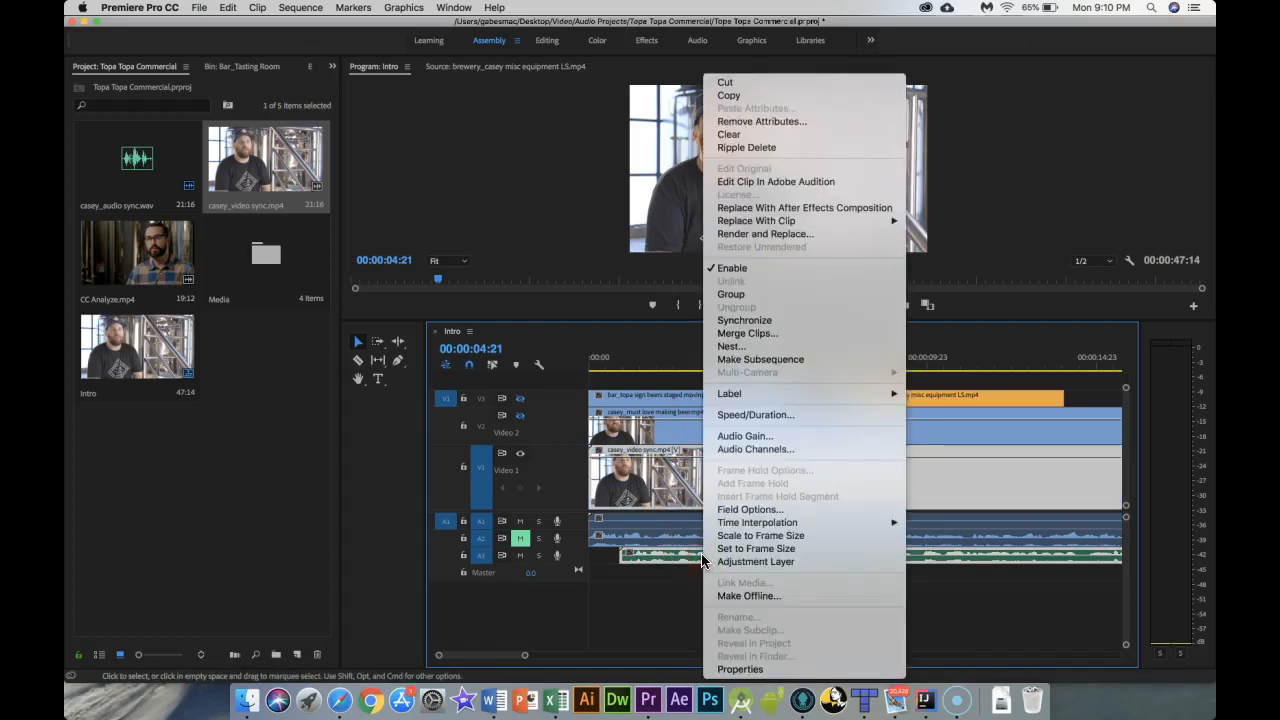
click(748, 321)
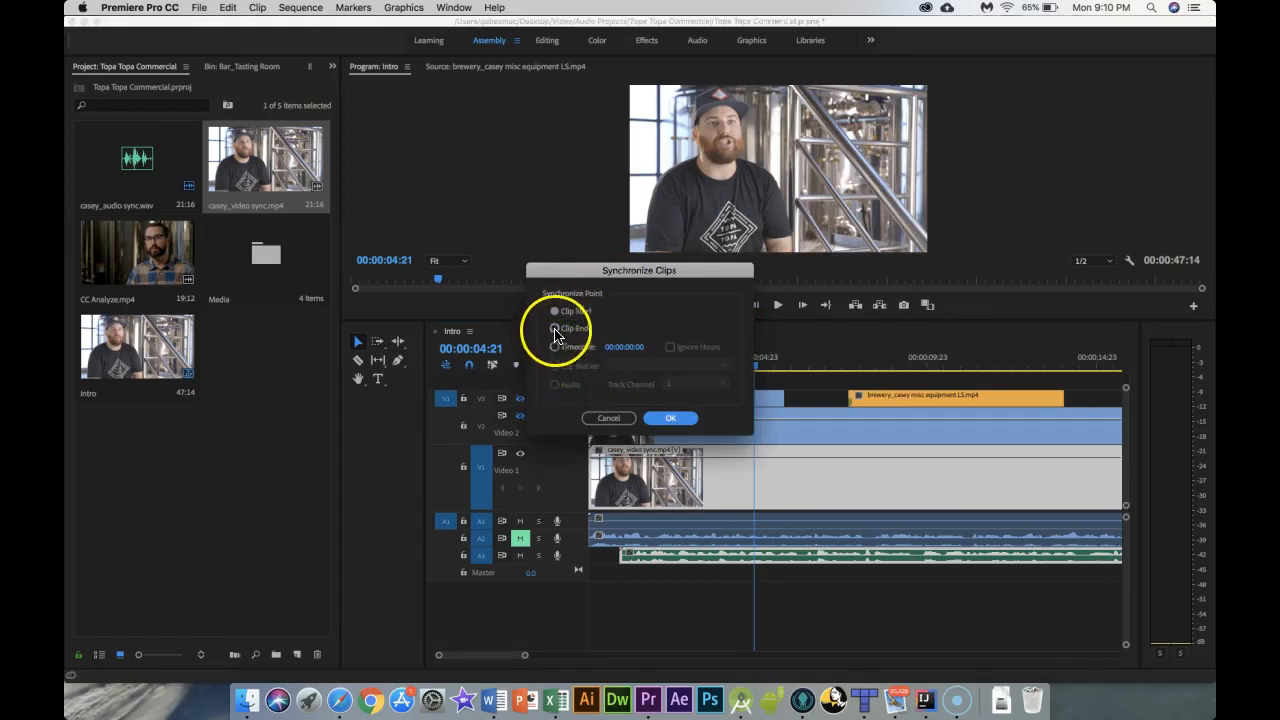
click(670, 420)
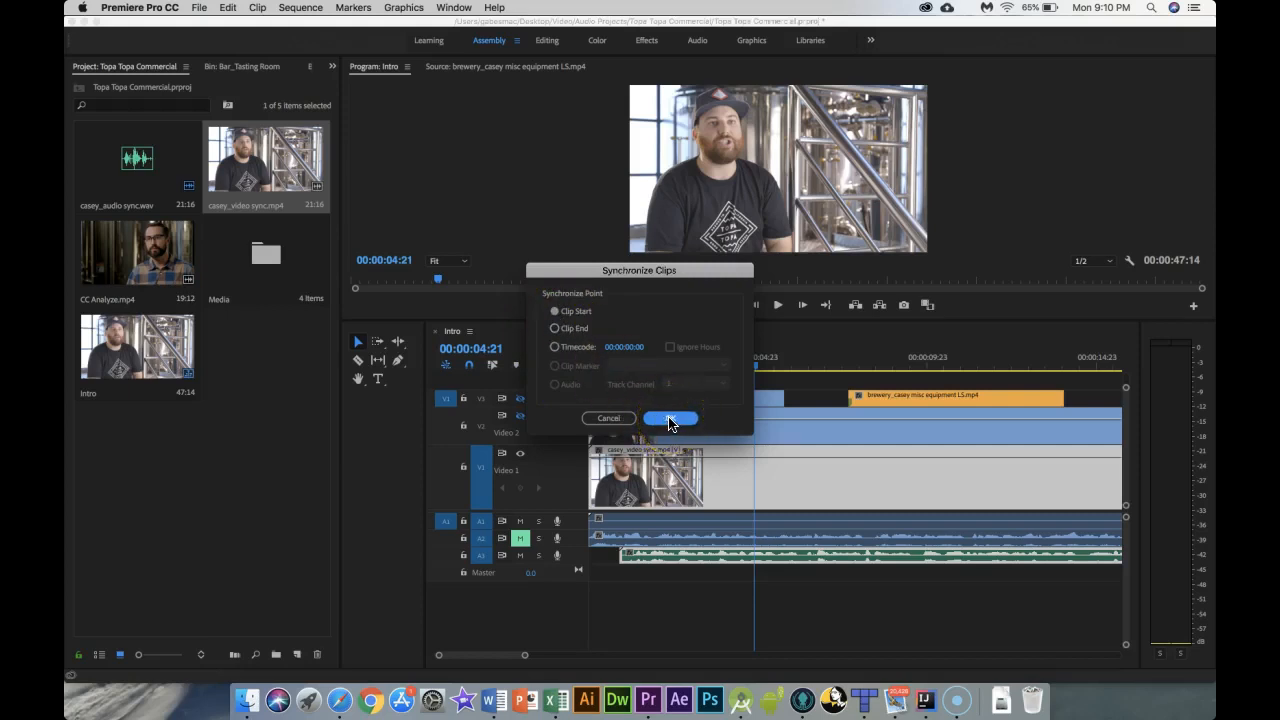
click(670, 420)
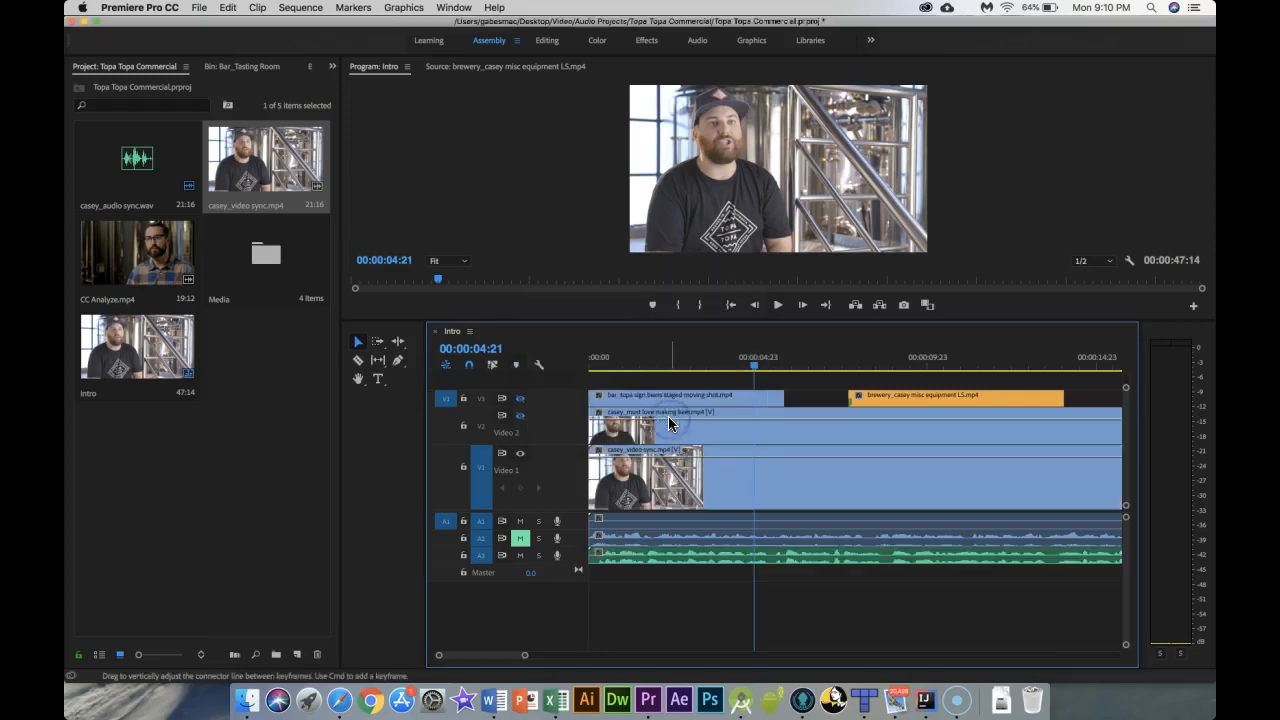
Step: Play the sequence from the beginning and undo the last three changes
drag(755, 366, 587, 381)
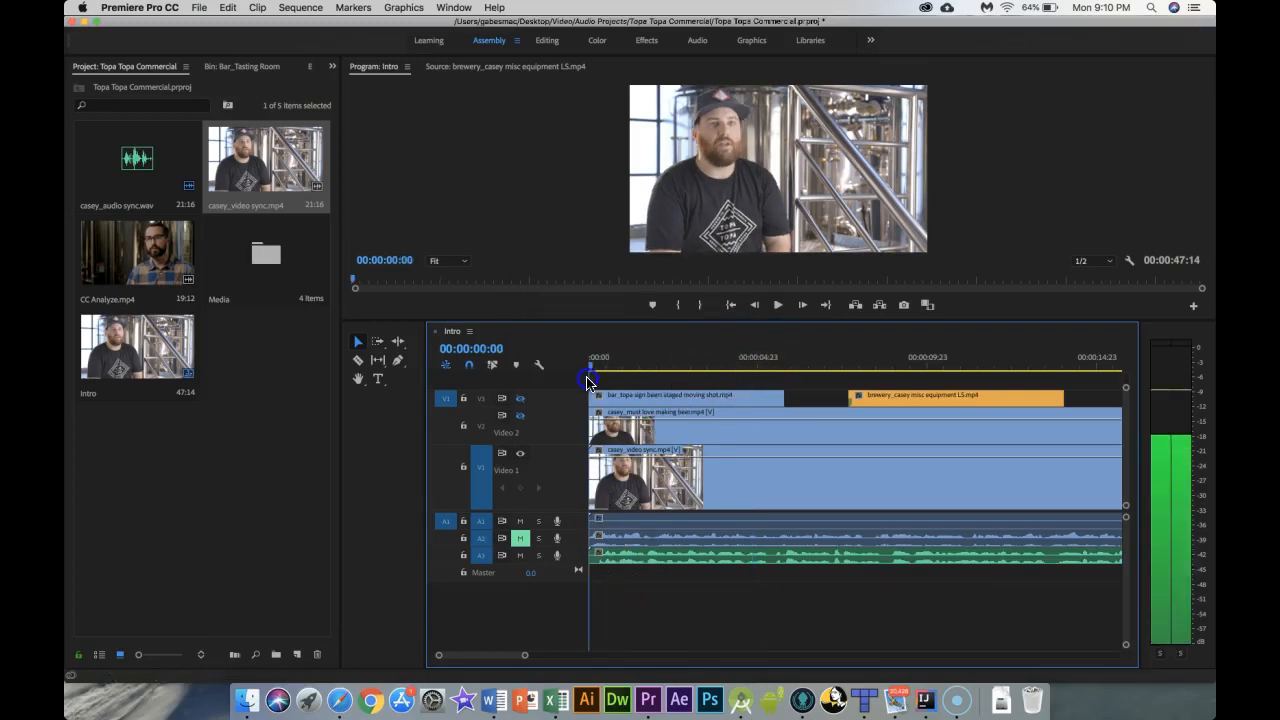
key(space)
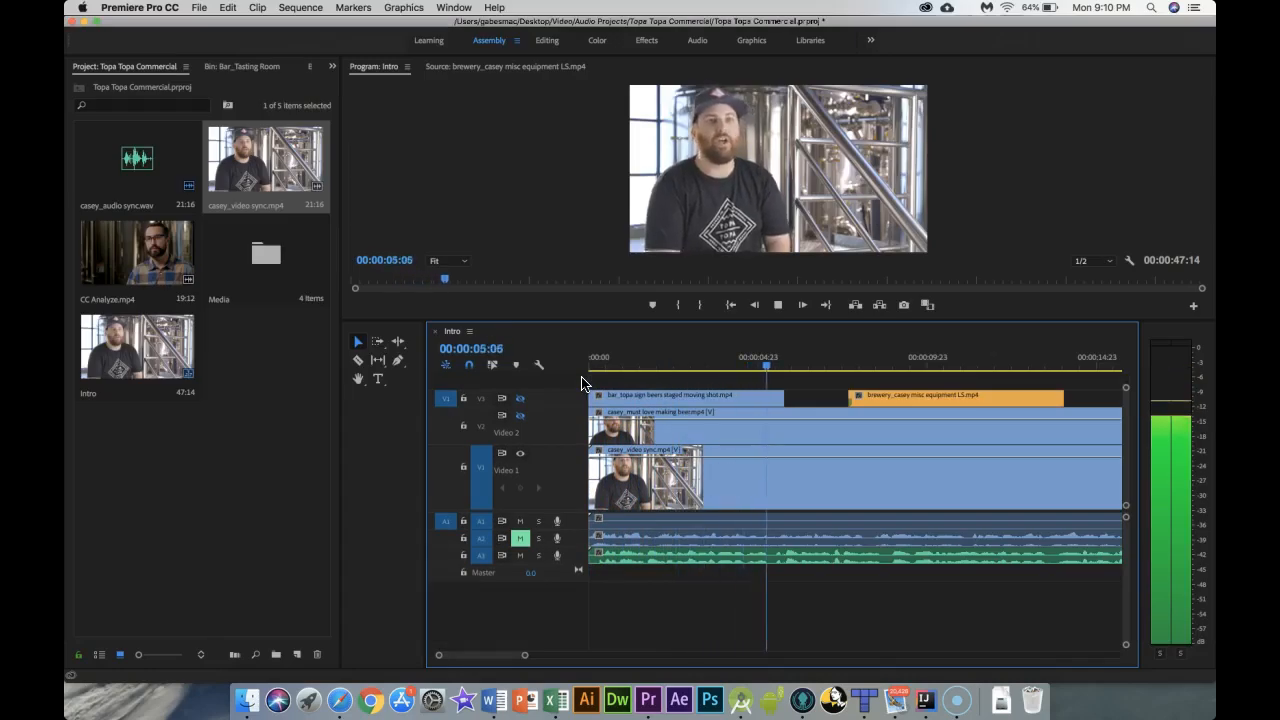
key(space)
key(super+z)
key(super+z)
key(super+z)
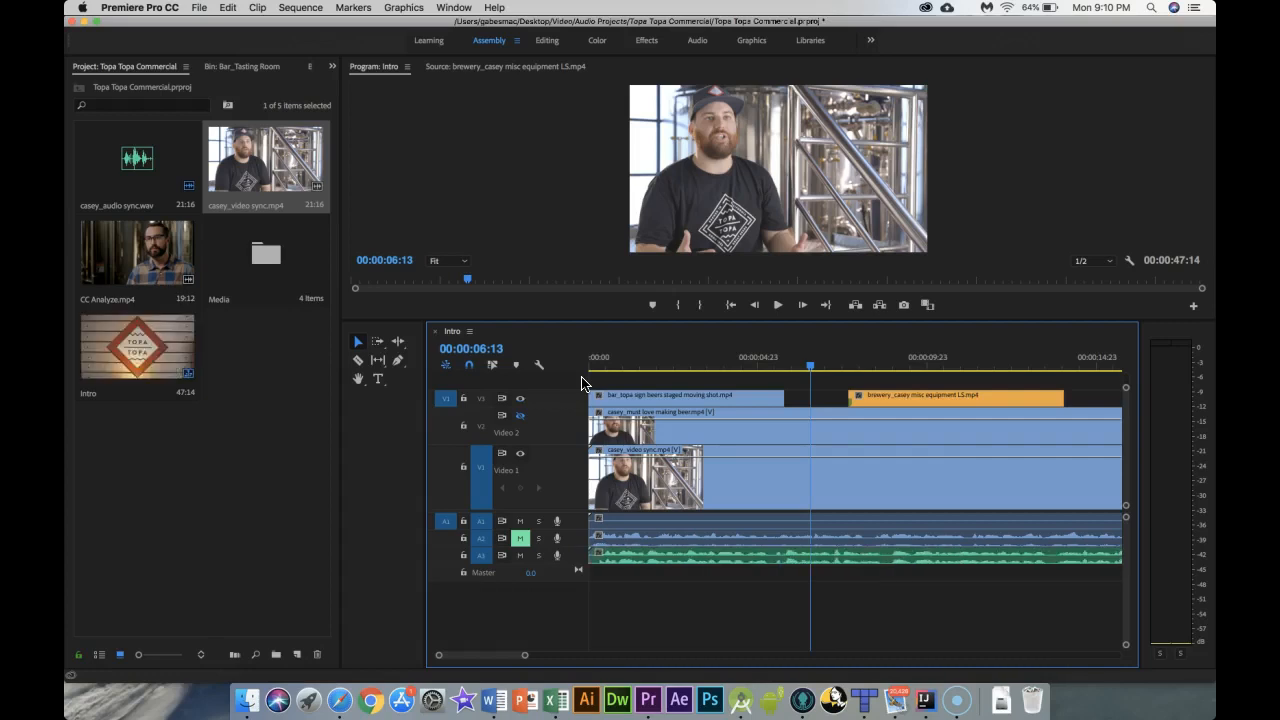